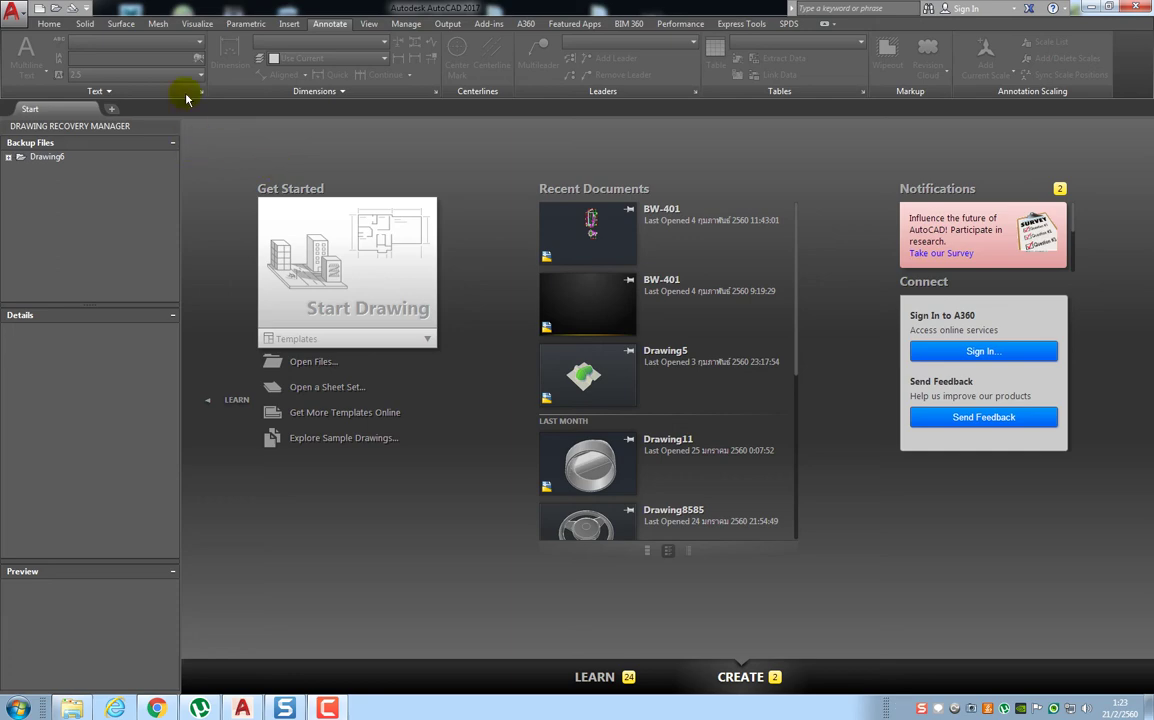
# - Start a new drawing, Drawing4, from the acadiso.dwt template
pyautogui.click(42, 8)
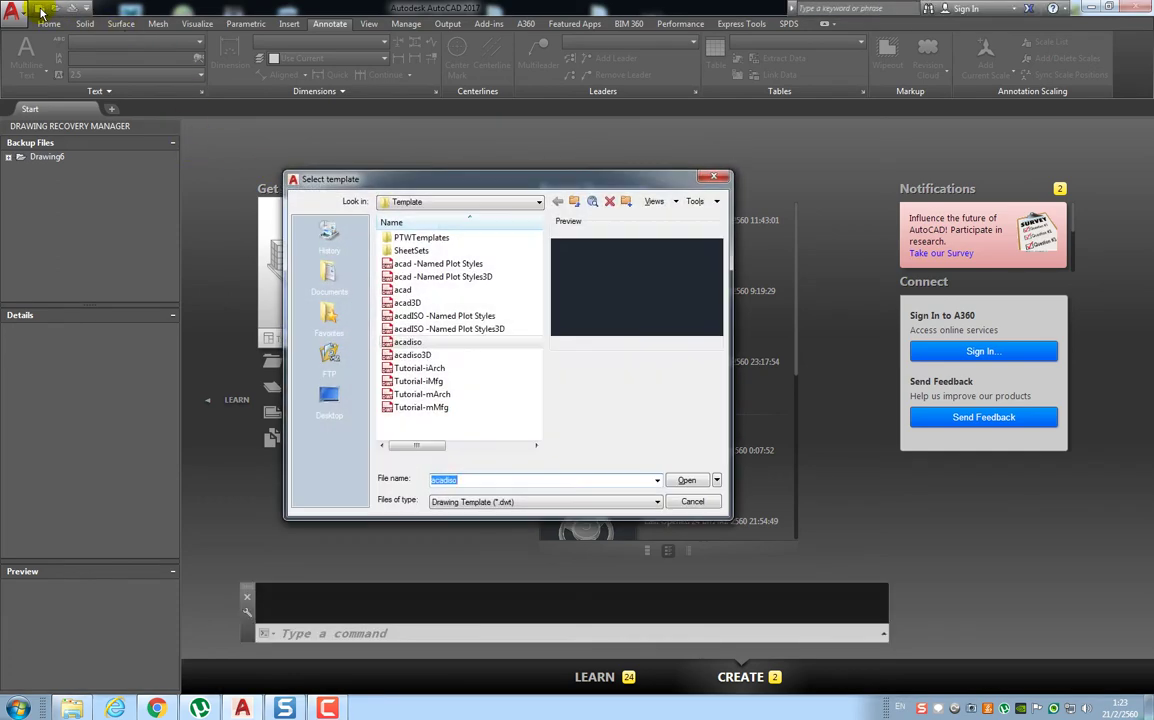
pyautogui.moveTo(409, 342)
pyautogui.doubleClick(430, 343)
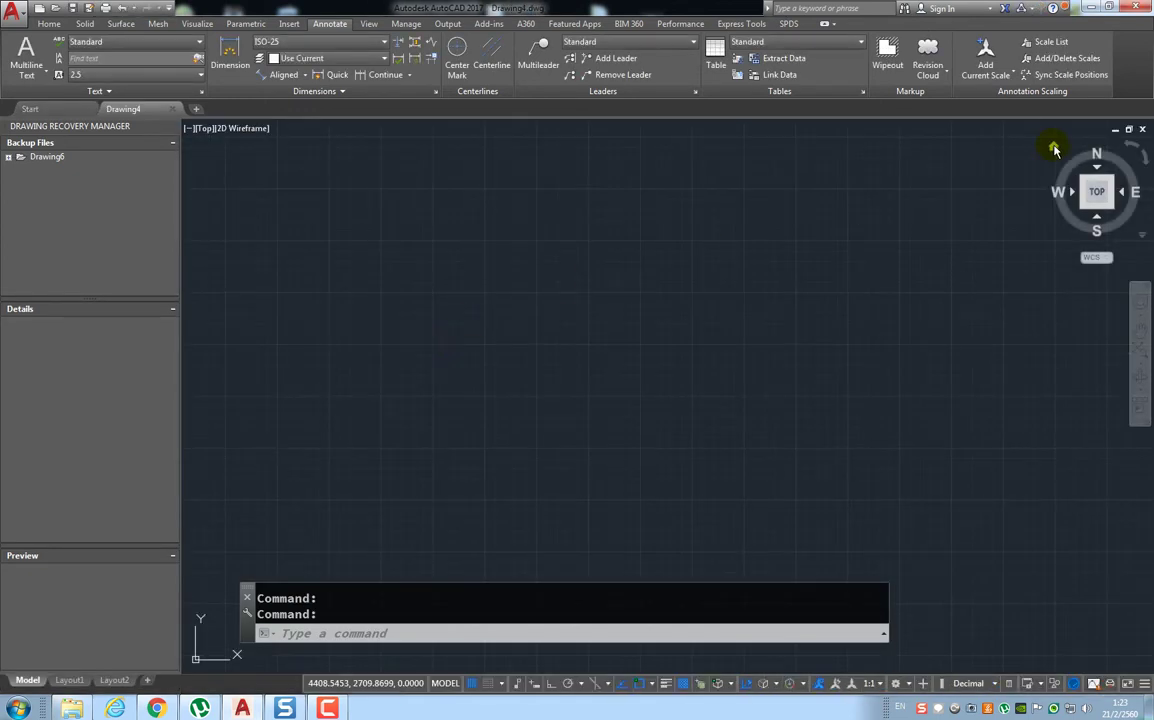
# - In SW Isometric view, create a 100×50×80 box solid from corner 0,0 to 100,50
pyautogui.click(1054, 147)
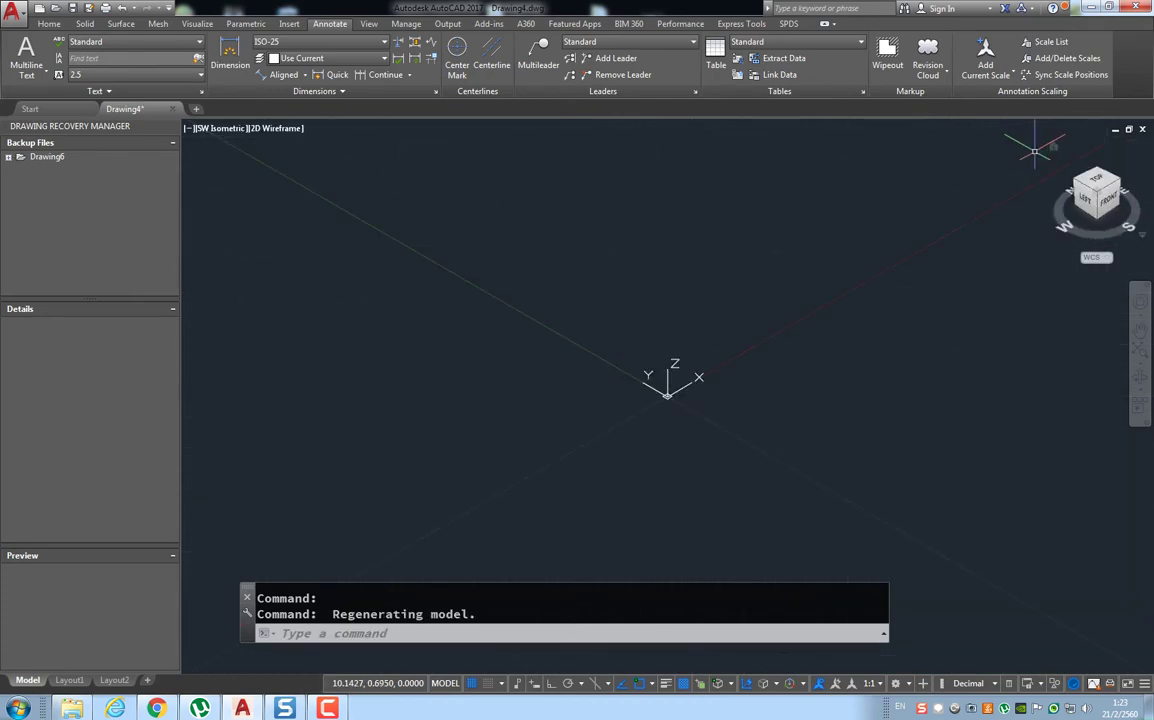
pyautogui.click(52, 25)
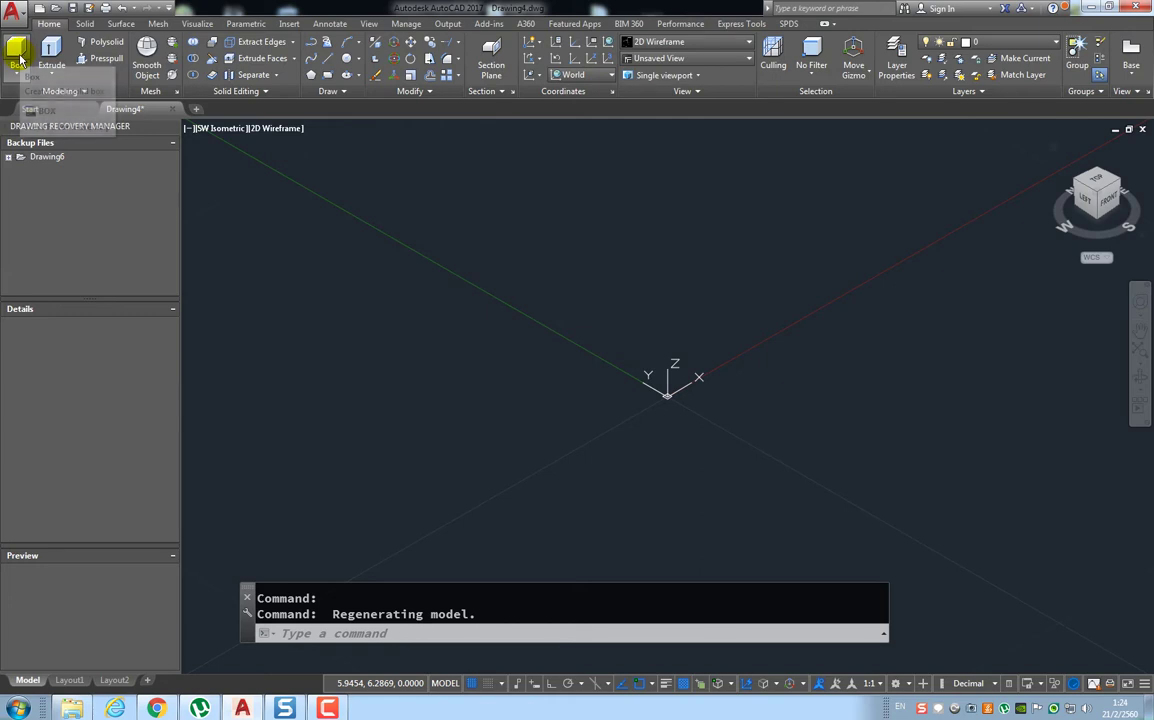
pyautogui.click(16, 52)
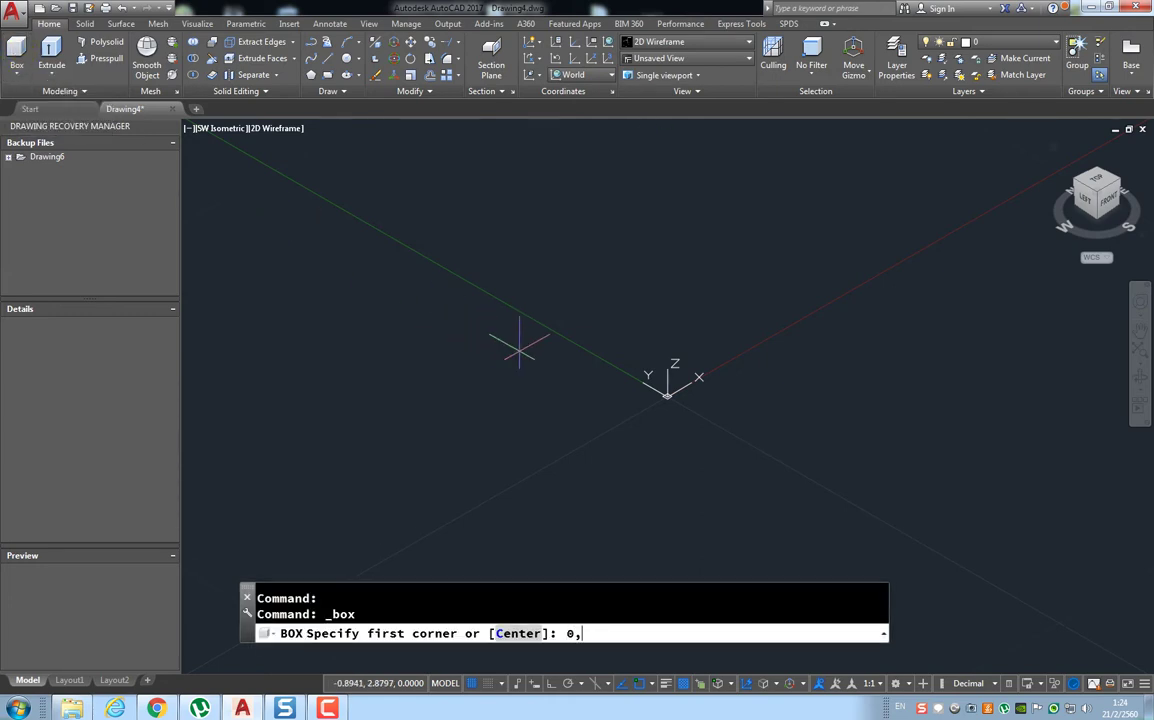
pyautogui.press('Return')
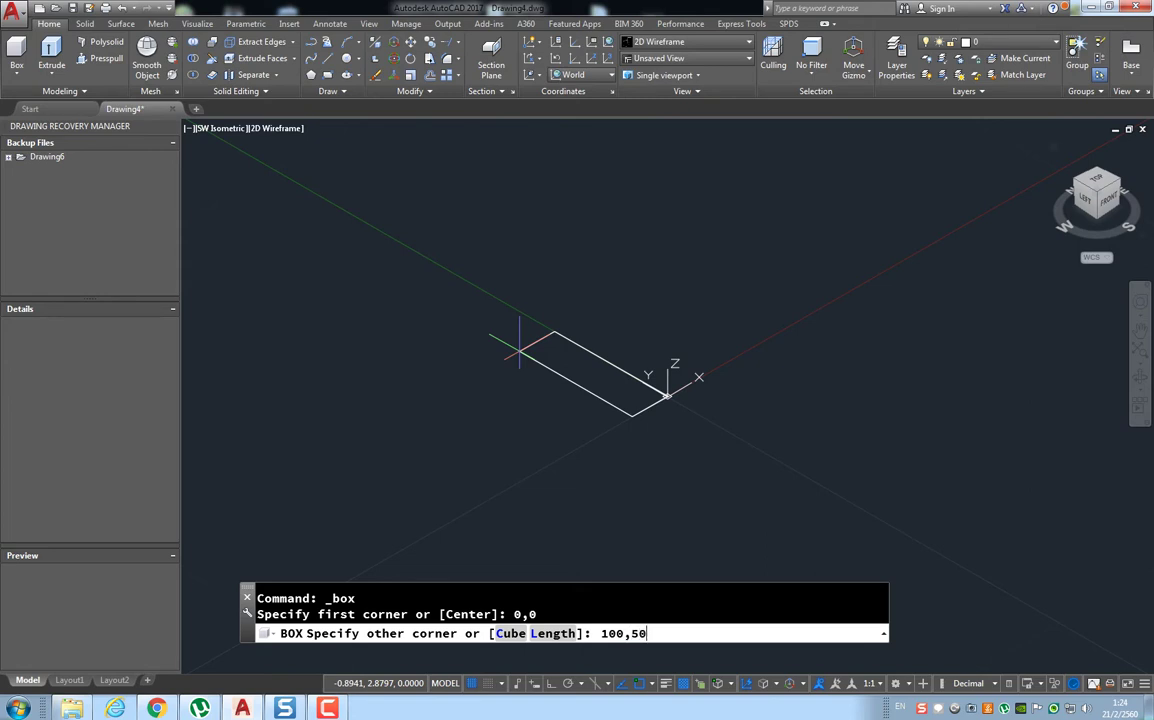
pyautogui.press('Return')
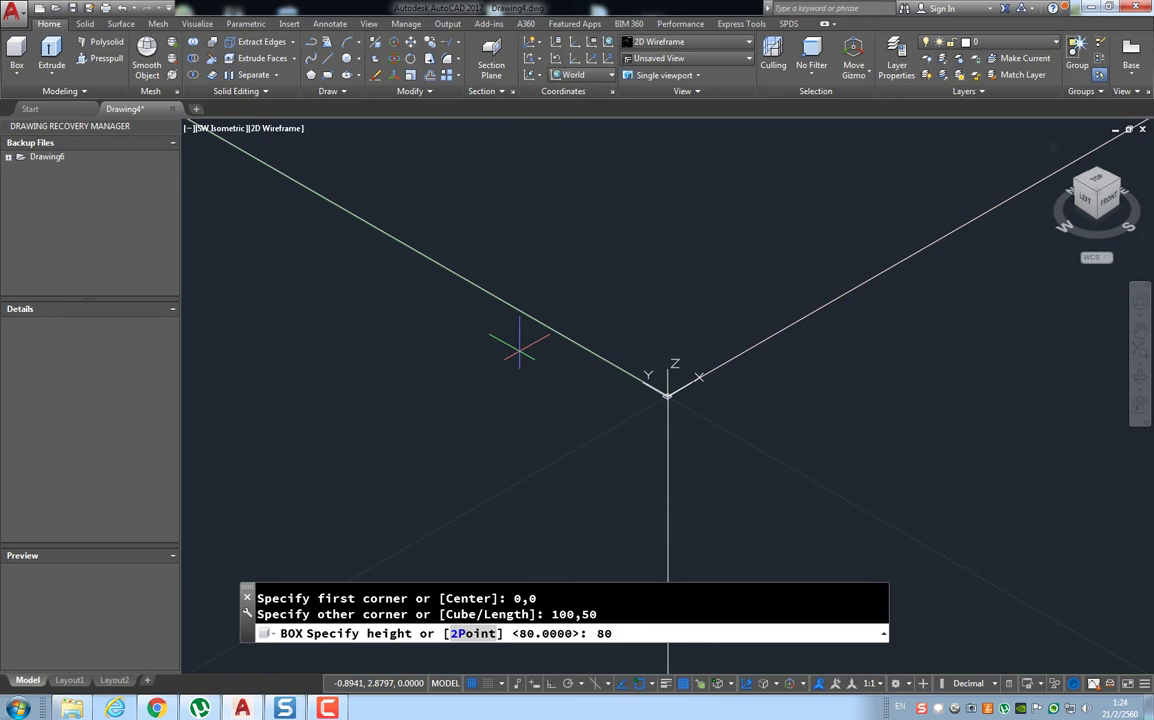
pyautogui.press('Return')
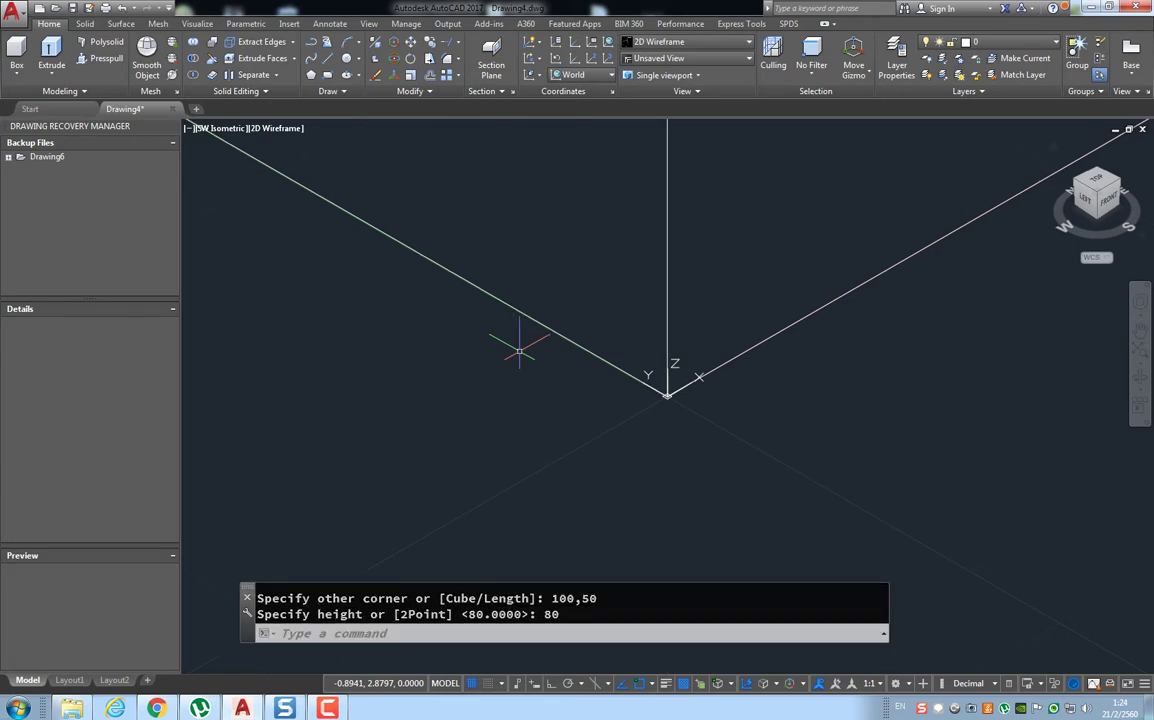
pyautogui.scroll(-2, 521, 346)
pyautogui.scroll(-2, 536, 381)
pyautogui.scroll(-1, 549, 378)
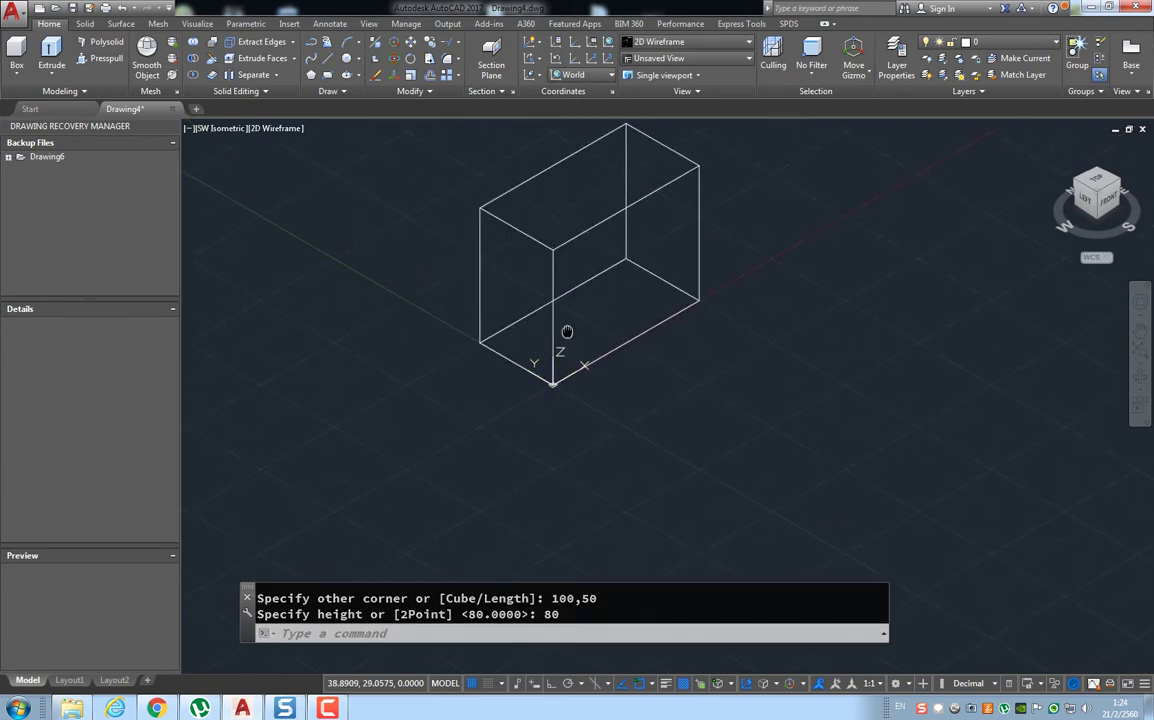
pyautogui.moveTo(567, 330); pyautogui.dragTo(591, 451, button='middle')
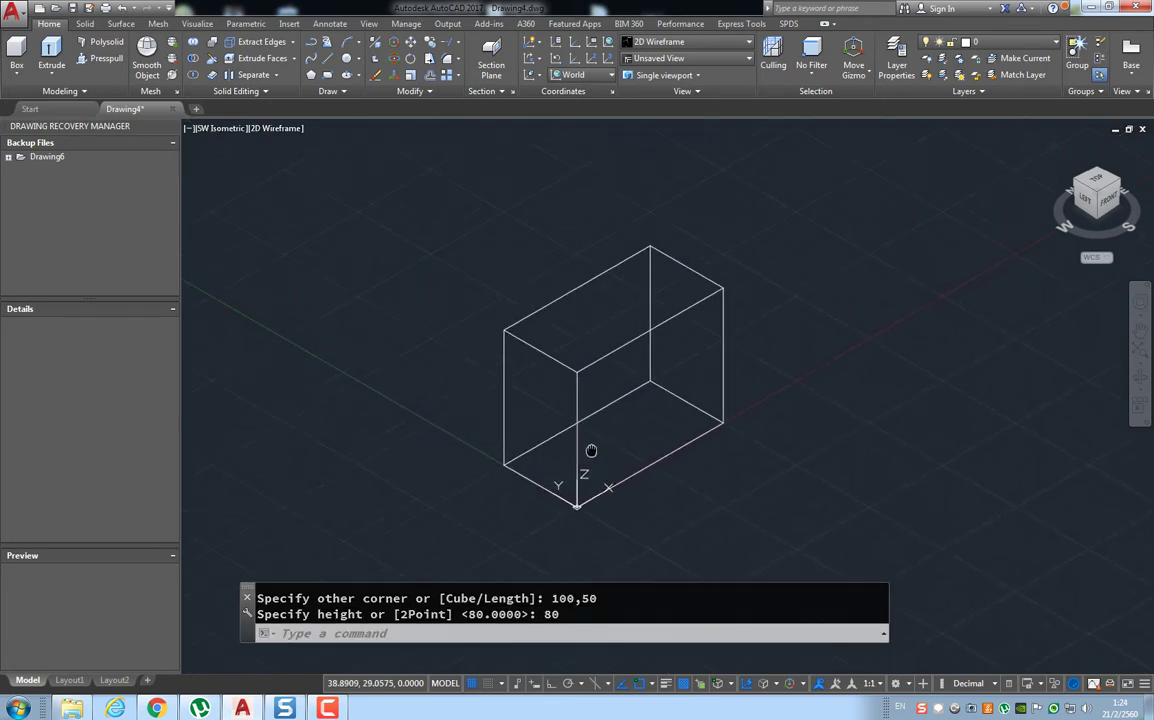
# - Shade the box in Shades of Gray and delete Layout1's default viewport
pyautogui.click(670, 42)
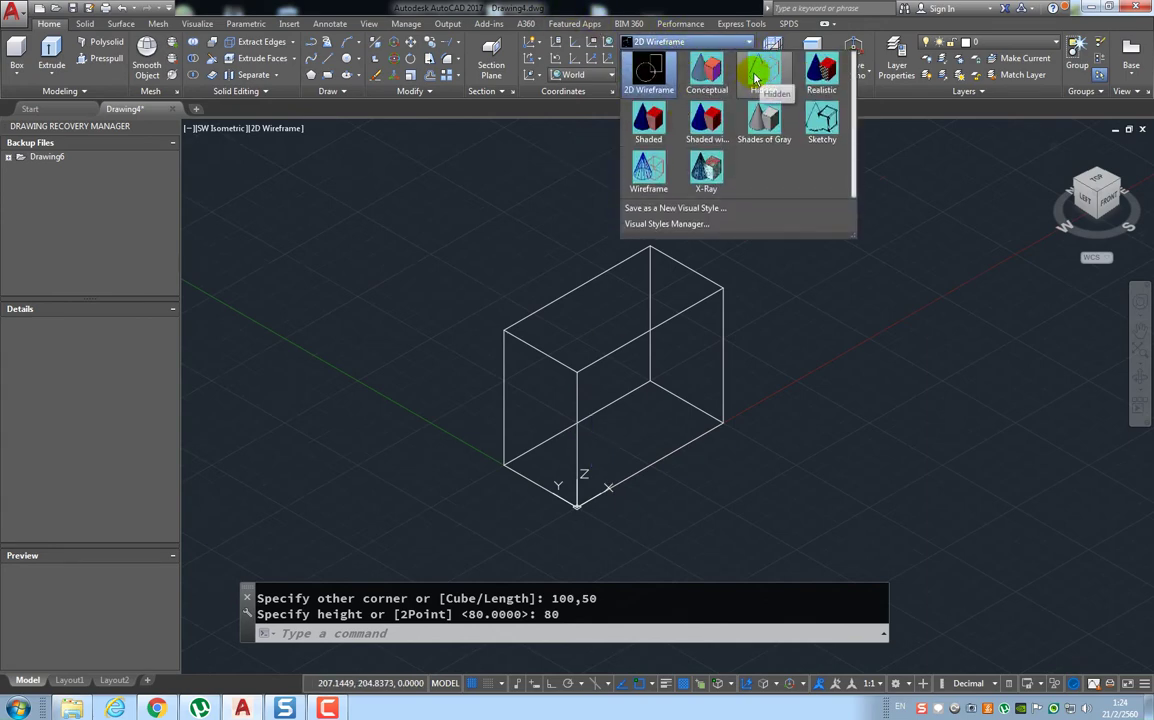
pyautogui.click(757, 124)
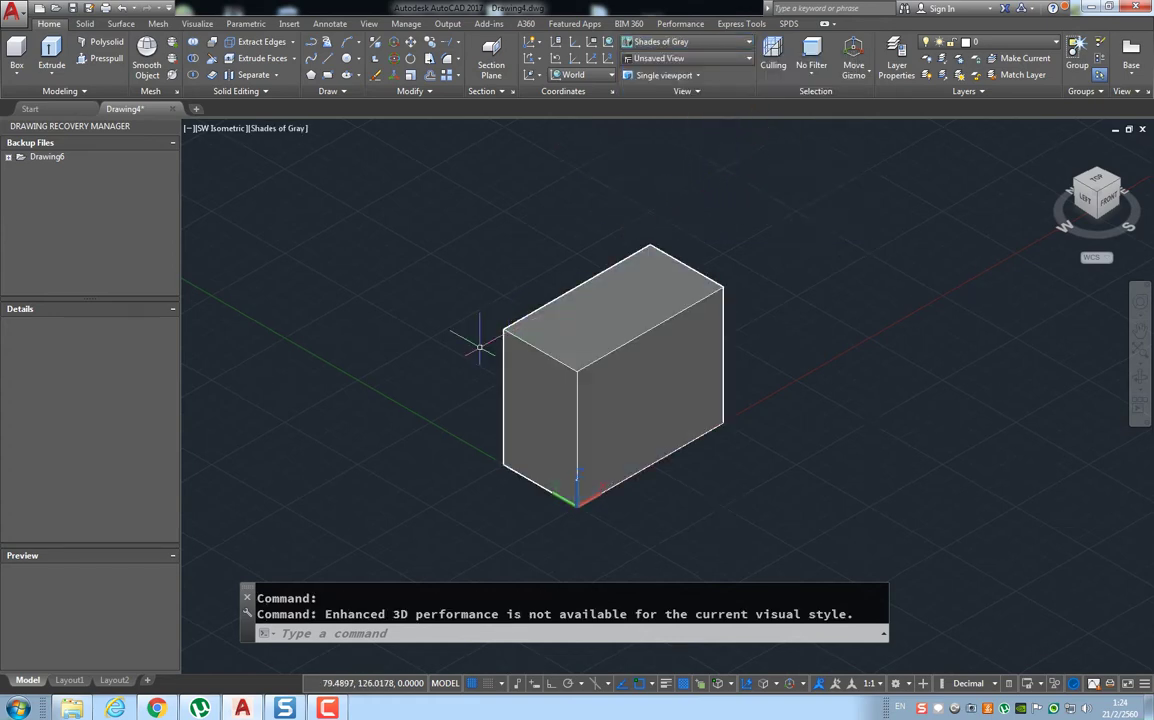
pyautogui.click(80, 684)
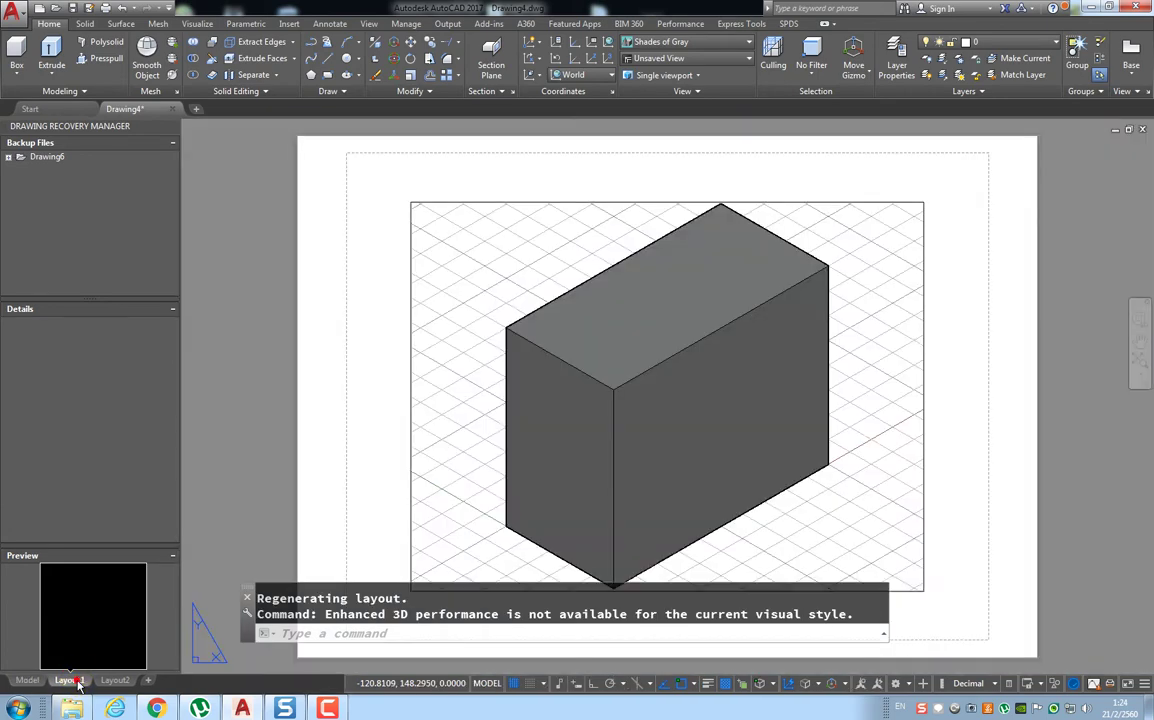
pyautogui.click(410, 300)
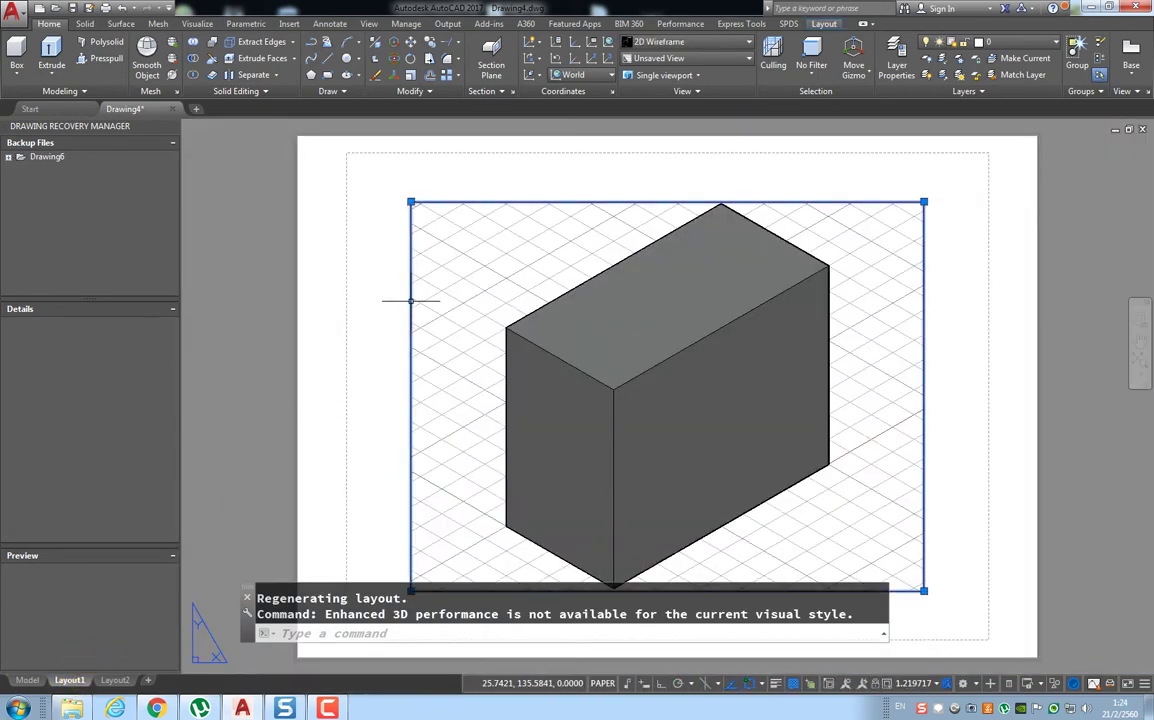
pyautogui.press('Delete')
pyautogui.scroll(-2, 410, 300)
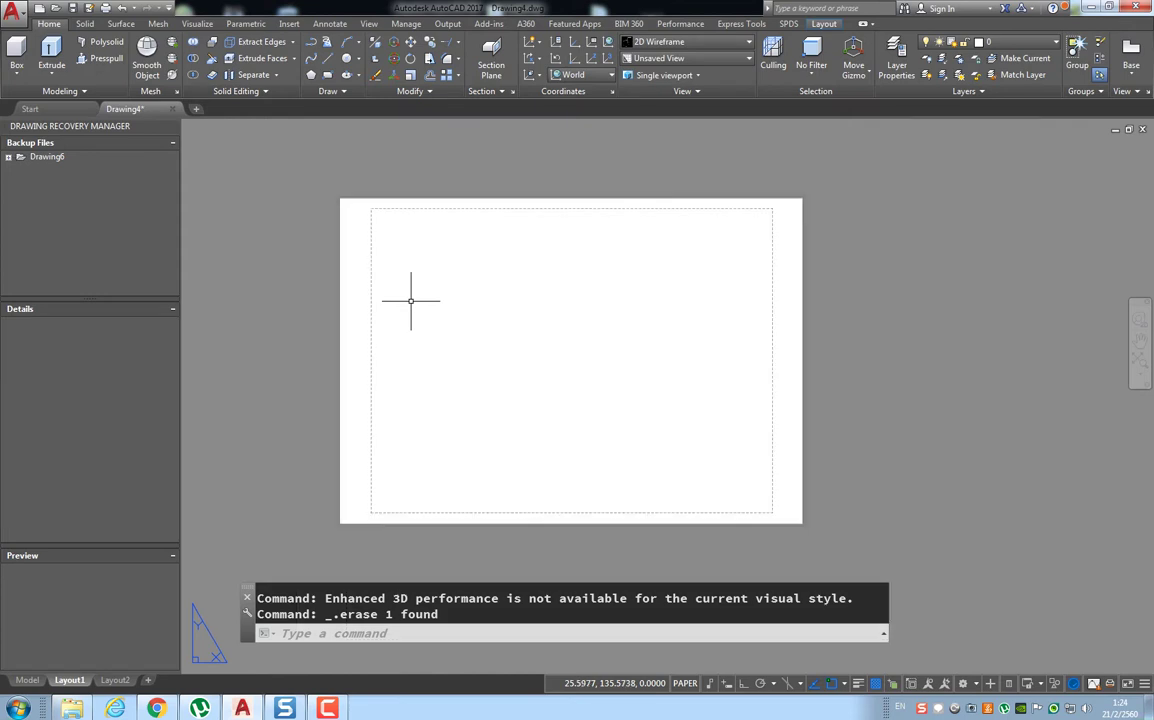
pyautogui.moveTo(513, 384); pyautogui.dragTo(489, 327, button='middle')
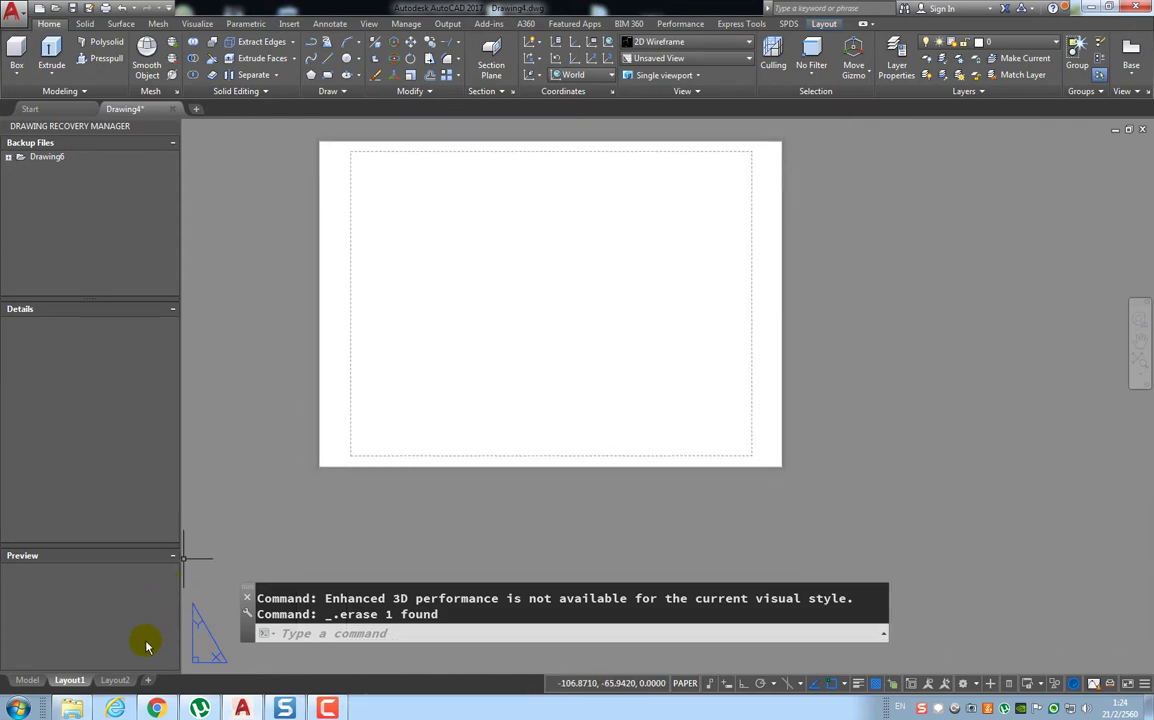
pyautogui.click(78, 679)
# - Set Layout1's page setup printer to HP DeskJet 1110 series on A4 paper
pyautogui.rightClick(78, 680)
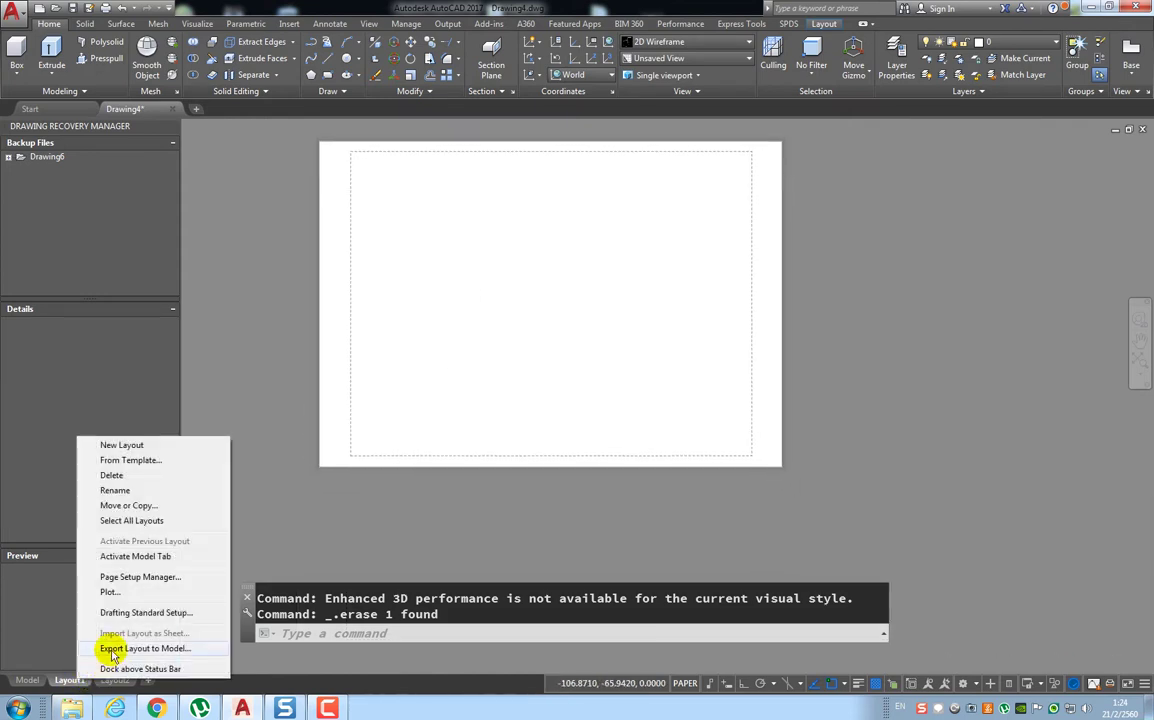
pyautogui.click(140, 577)
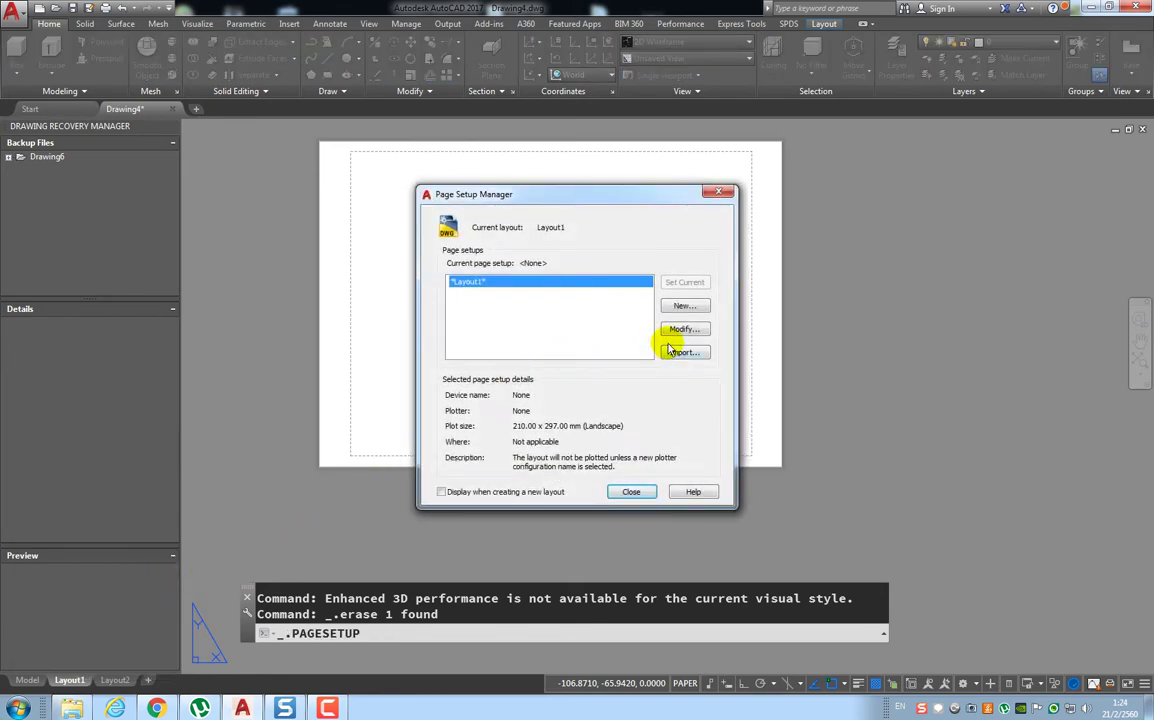
pyautogui.click(682, 329)
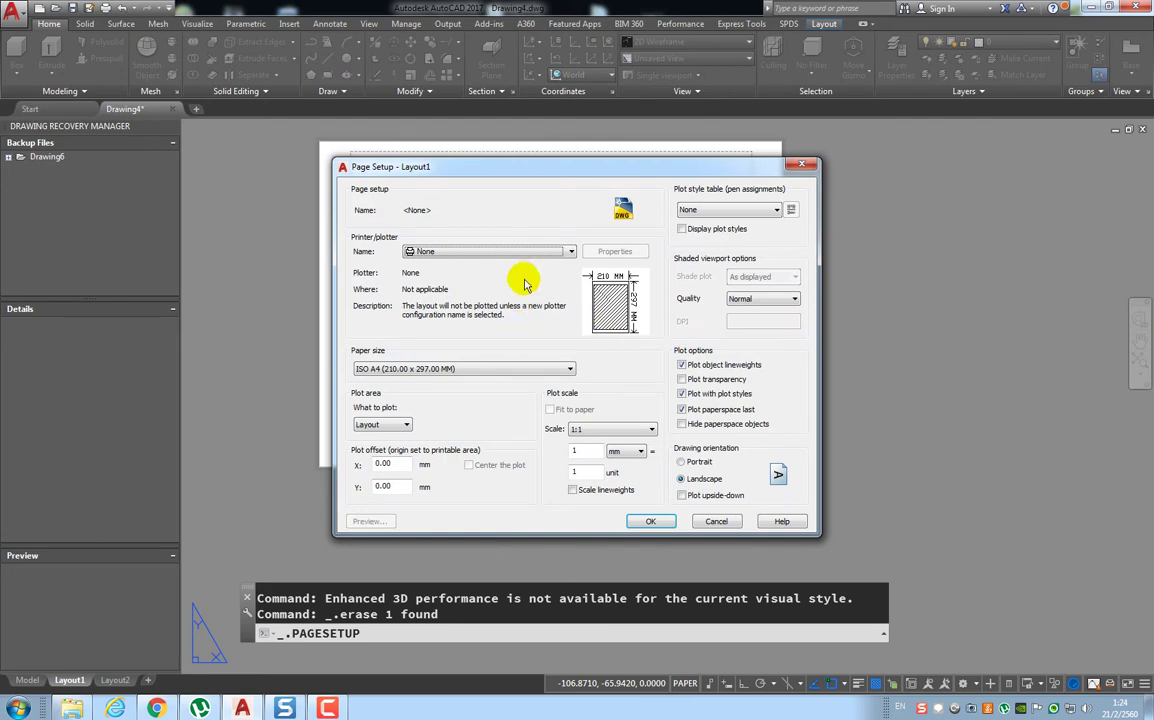
pyautogui.click(524, 251)
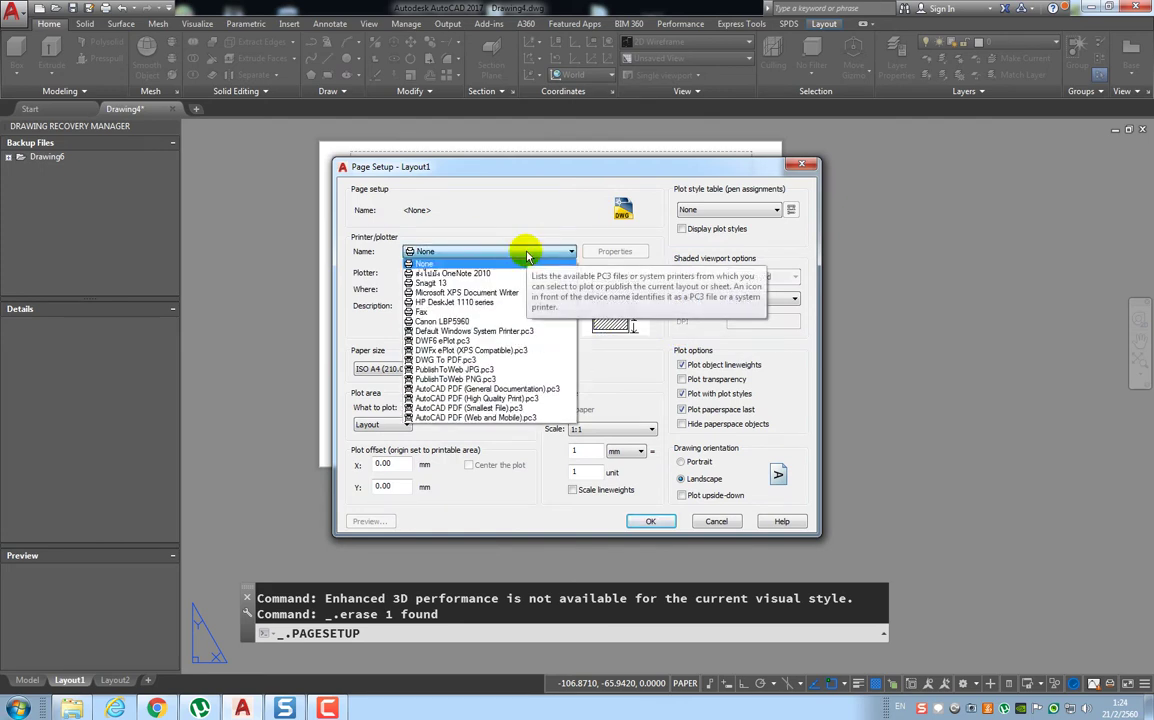
pyautogui.click(489, 306)
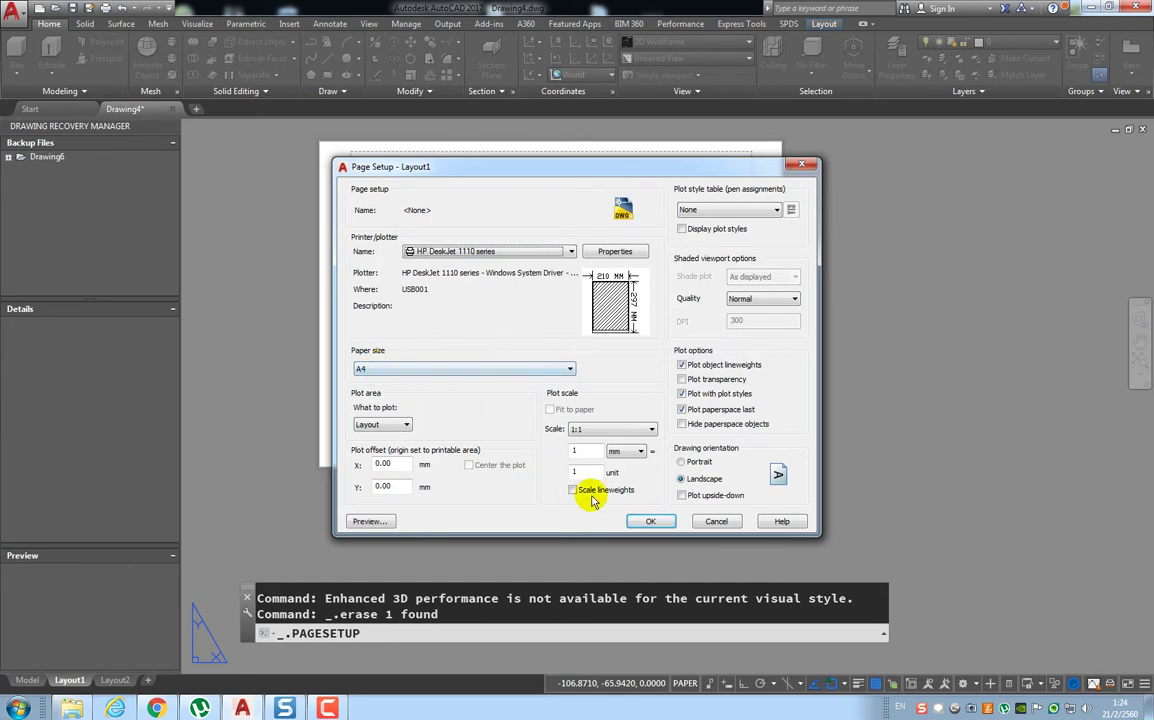
pyautogui.click(644, 523)
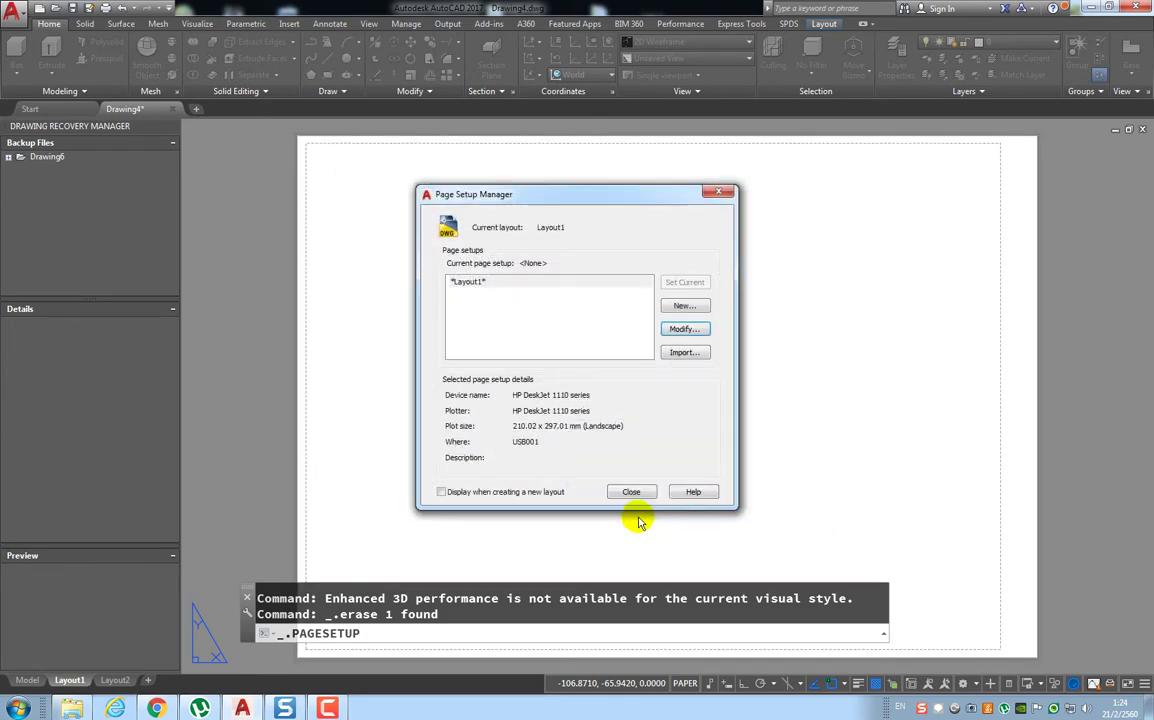
pyautogui.click(636, 490)
# - Place an isometric base view of the model box near the sheet centre, without projected views
pyautogui.scroll(-2, 631, 469)
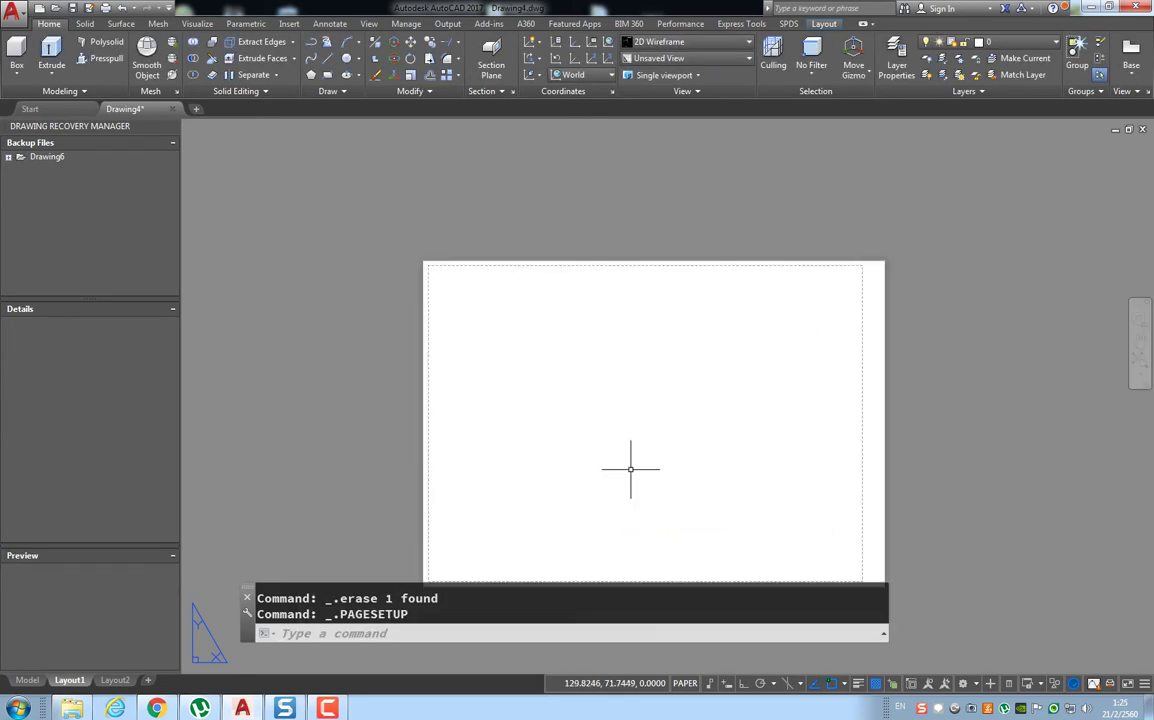
pyautogui.moveTo(631, 469)
pyautogui.mouseDown(button='middle')
pyautogui.moveTo(631, 430)
pyautogui.moveTo(581, 359)
pyautogui.moveTo(531, 381)
pyautogui.mouseUp(button='middle')
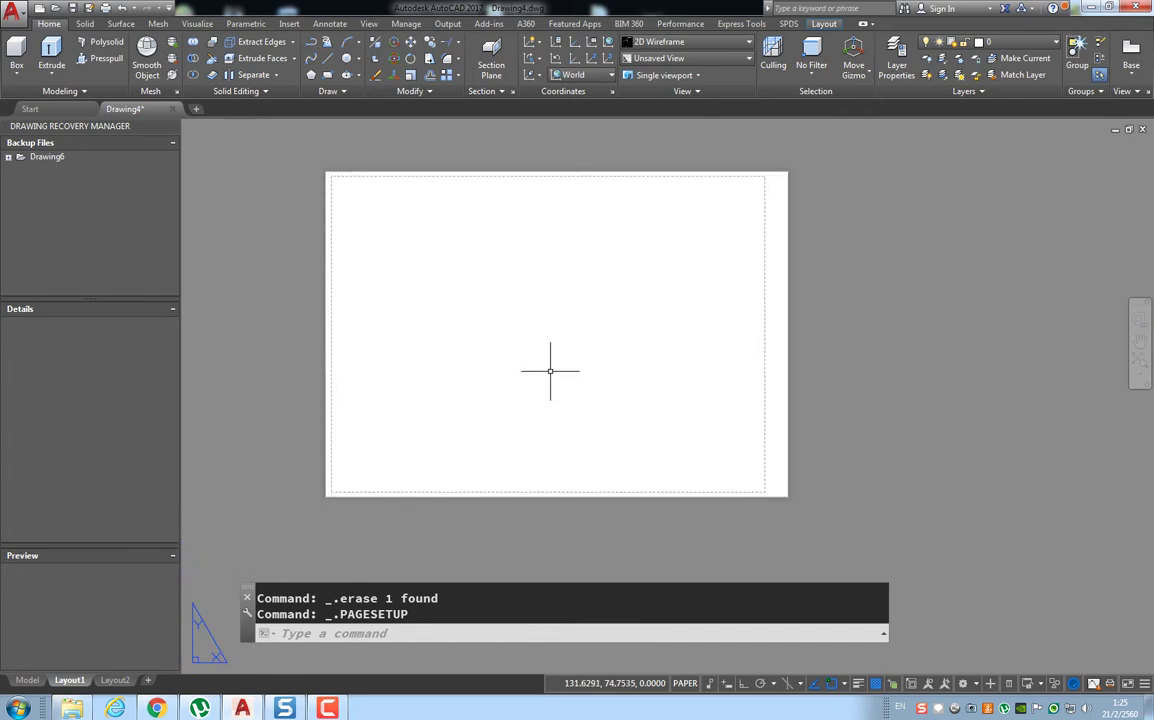
pyautogui.click(1132, 79)
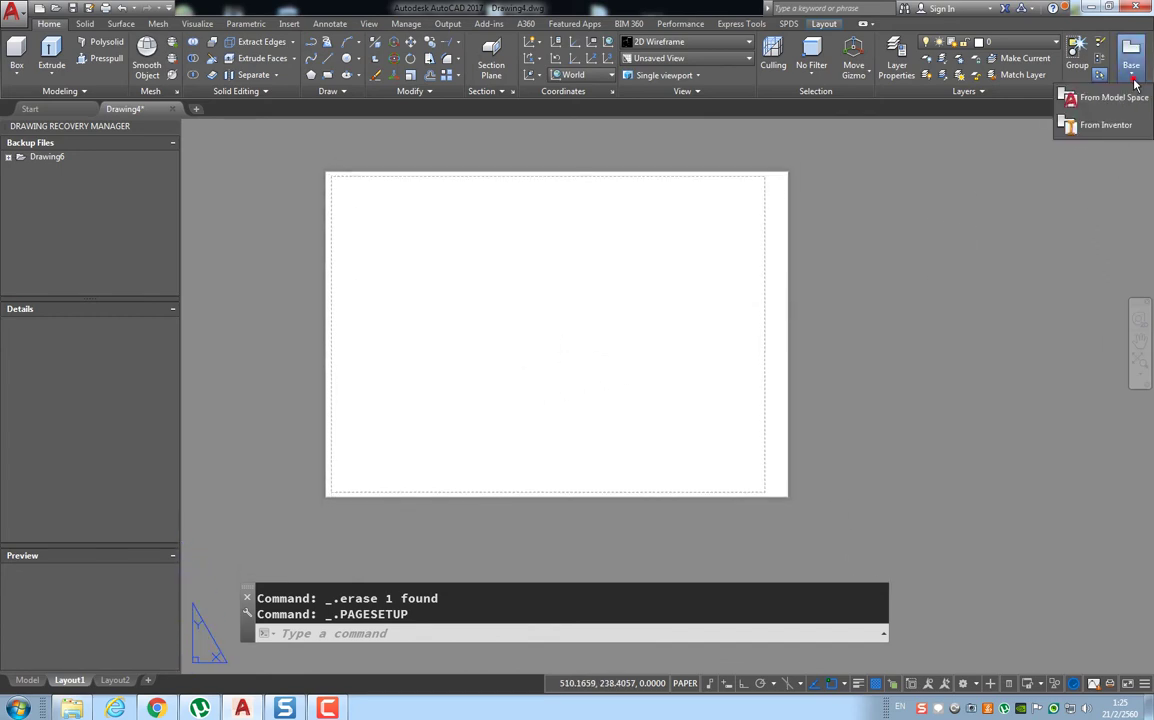
pyautogui.click(1130, 97)
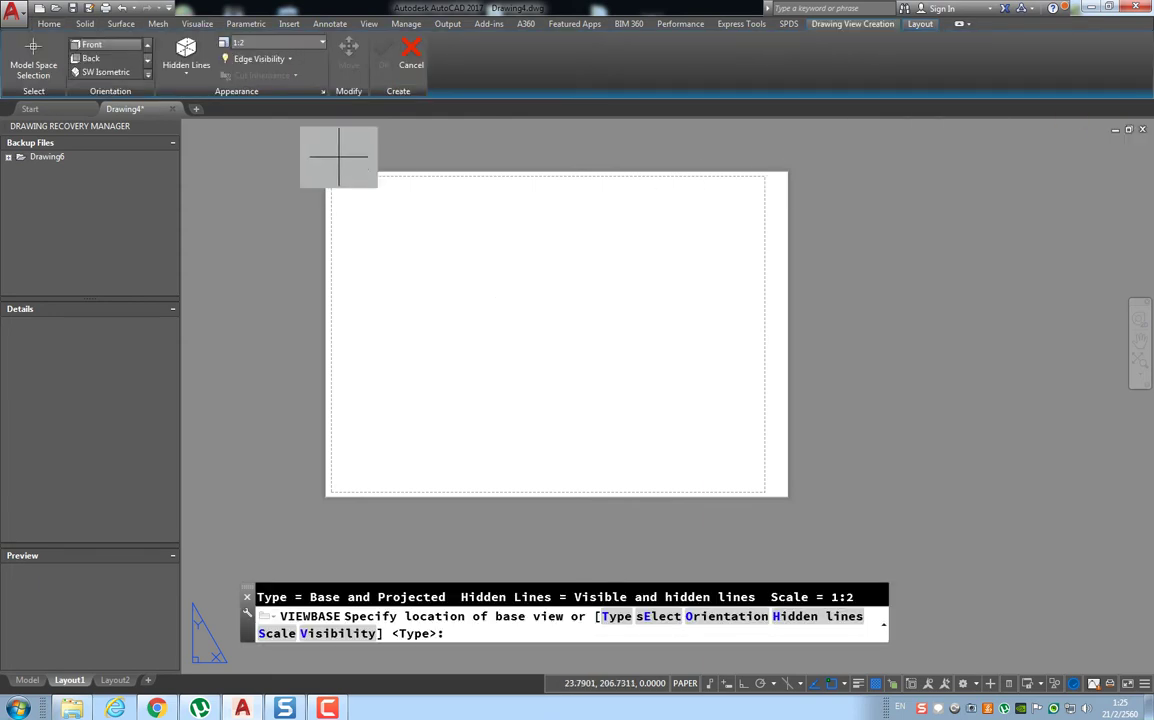
pyautogui.click(149, 48)
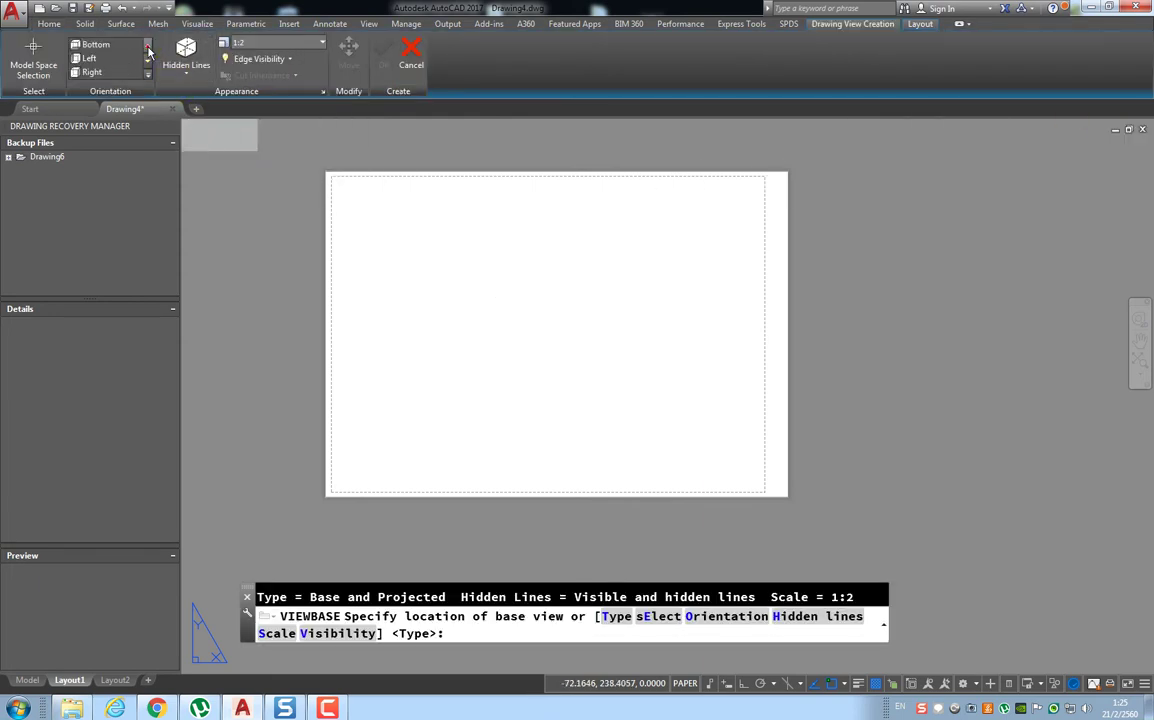
pyautogui.click(96, 45)
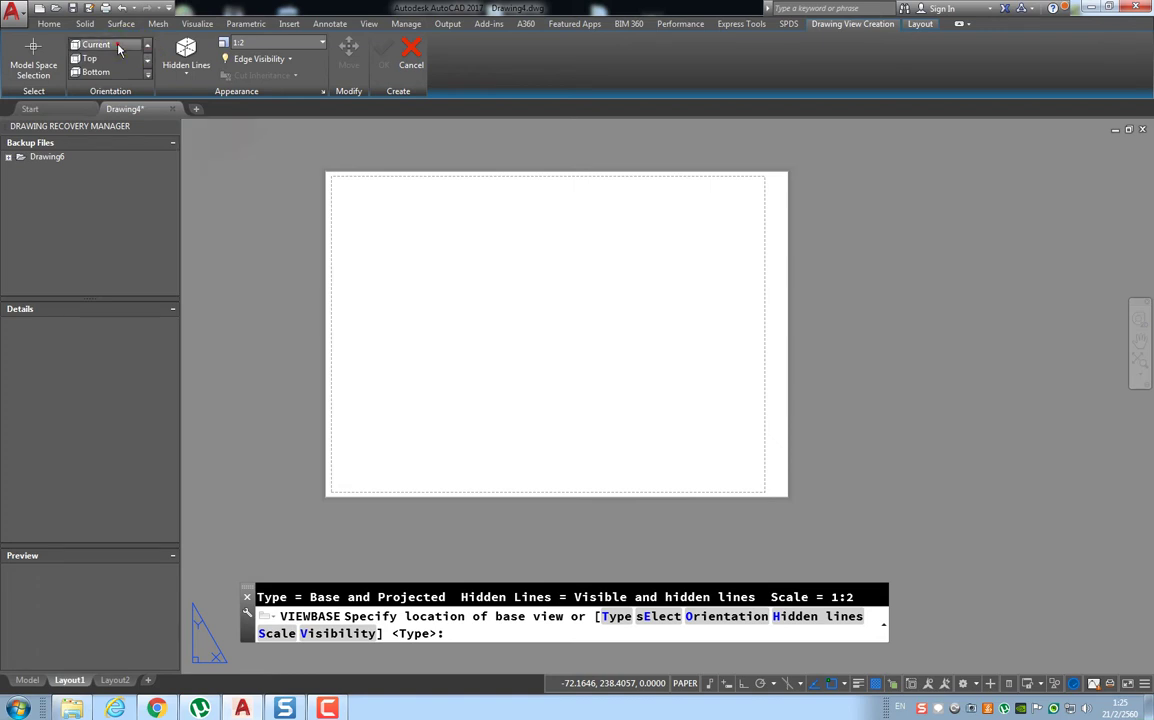
pyautogui.click(532, 318)
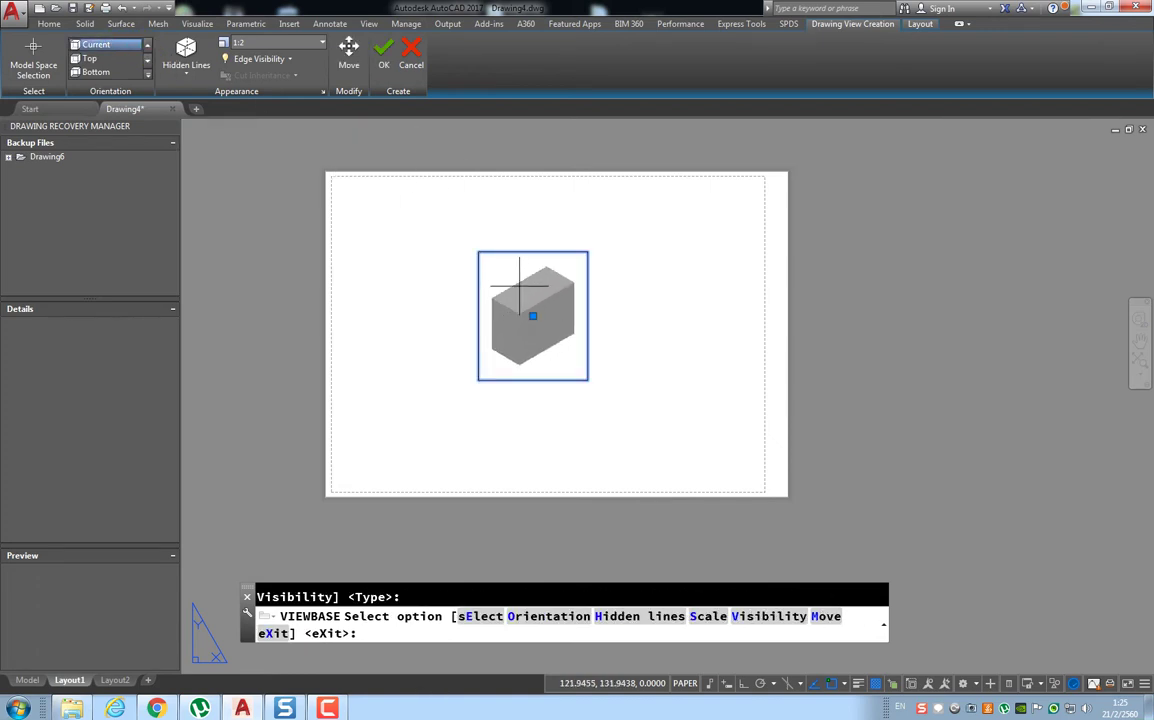
pyautogui.click(383, 52)
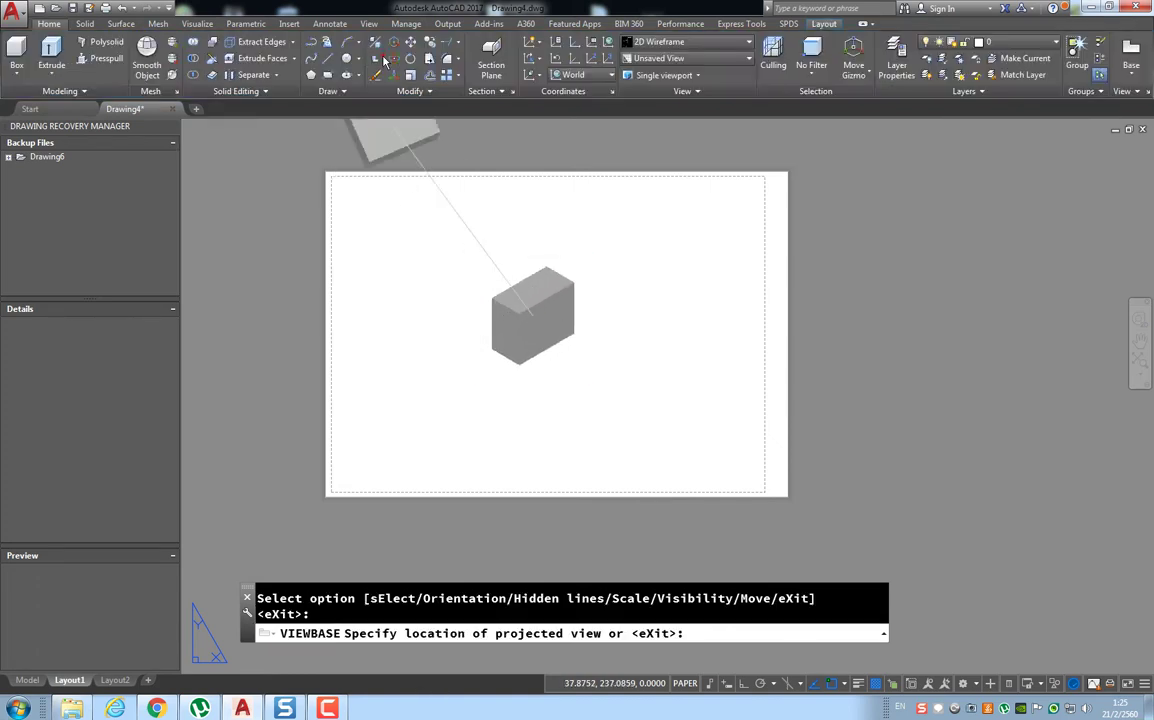
pyautogui.press('Return')
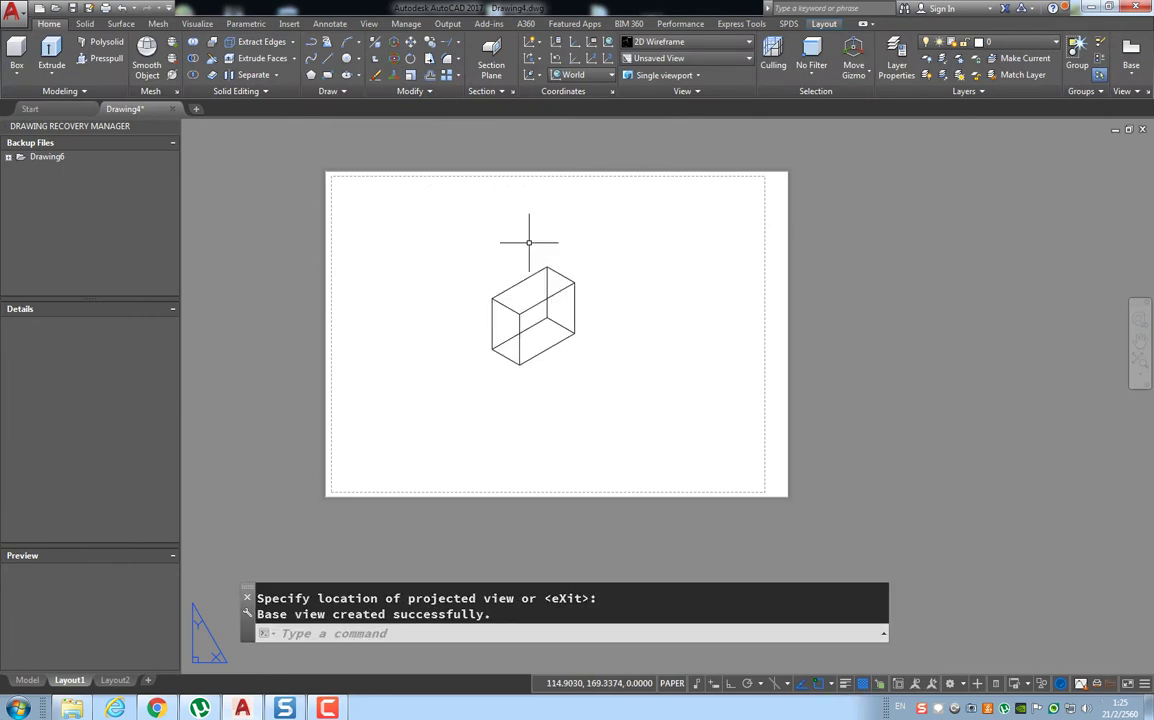
# - Move the base view right and switch its scale to 1:1, then back to 1:2
pyautogui.click(548, 300)
pyautogui.scroll(4, 545, 330)
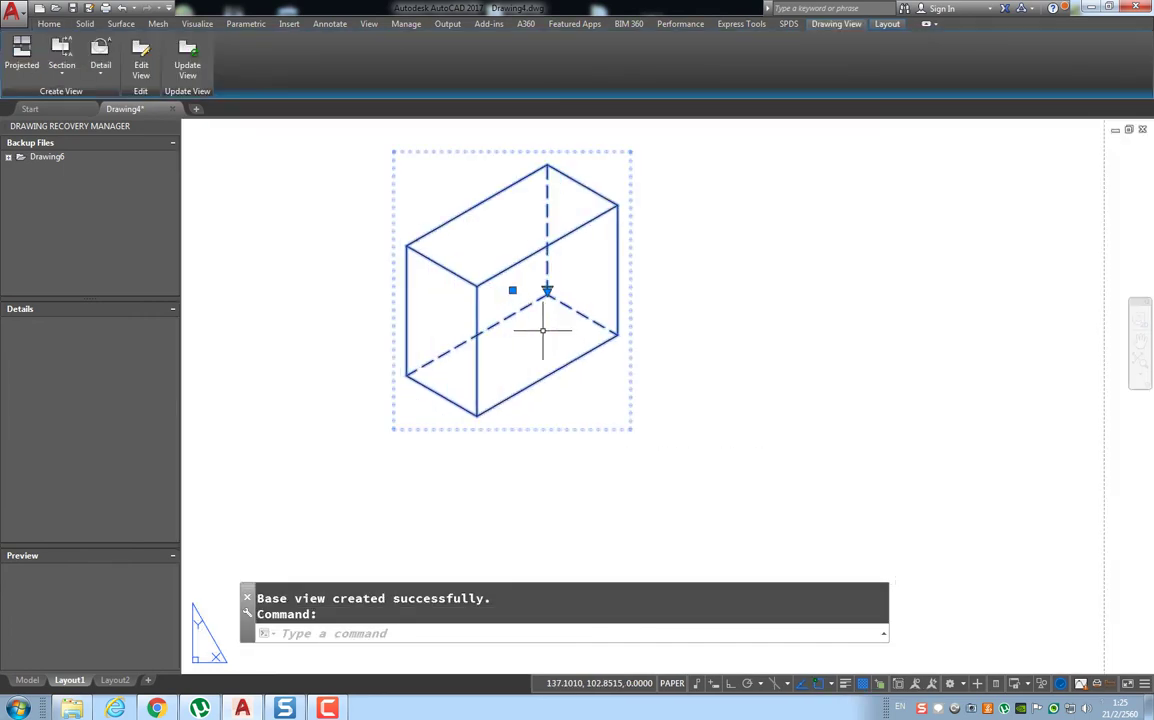
pyautogui.scroll(-2, 543, 330)
pyautogui.scroll(-2, 526, 316)
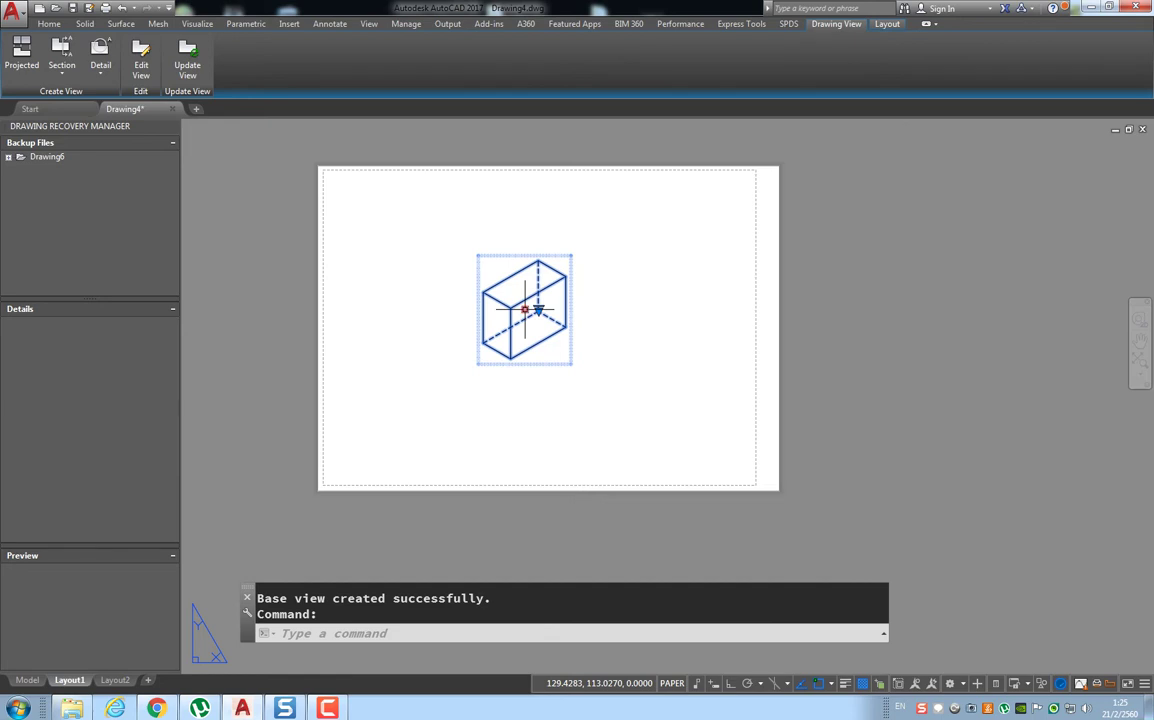
pyautogui.click(525, 310)
pyautogui.click(609, 318)
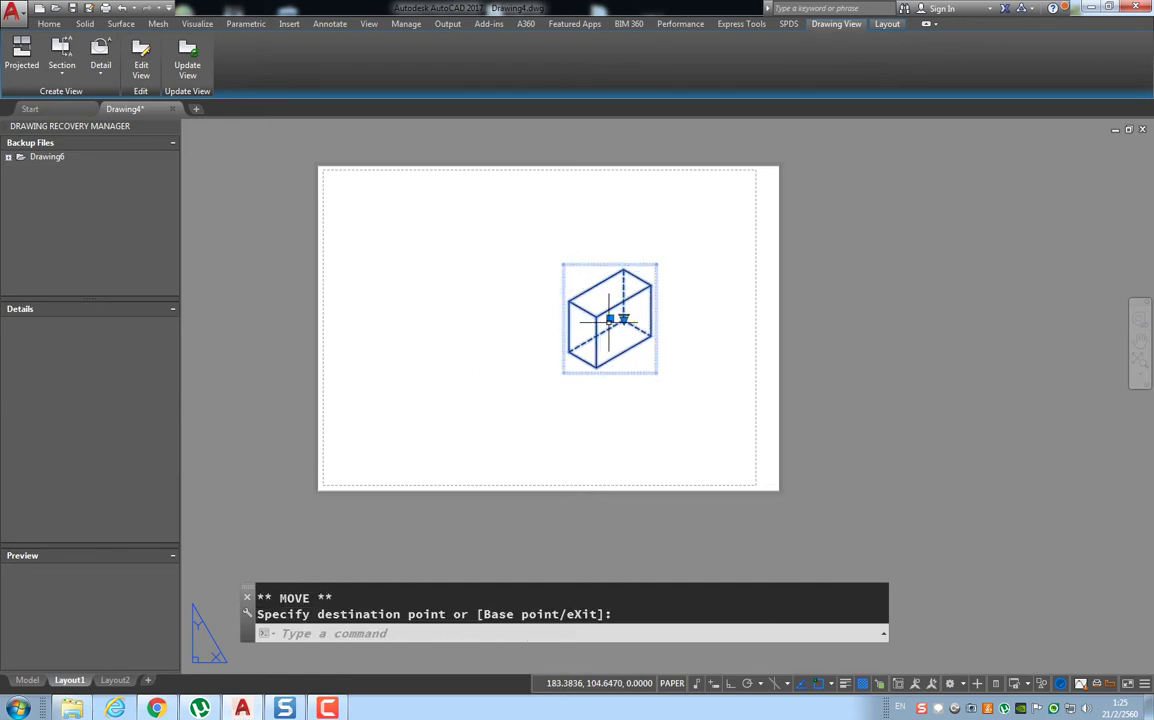
pyautogui.click(623, 319)
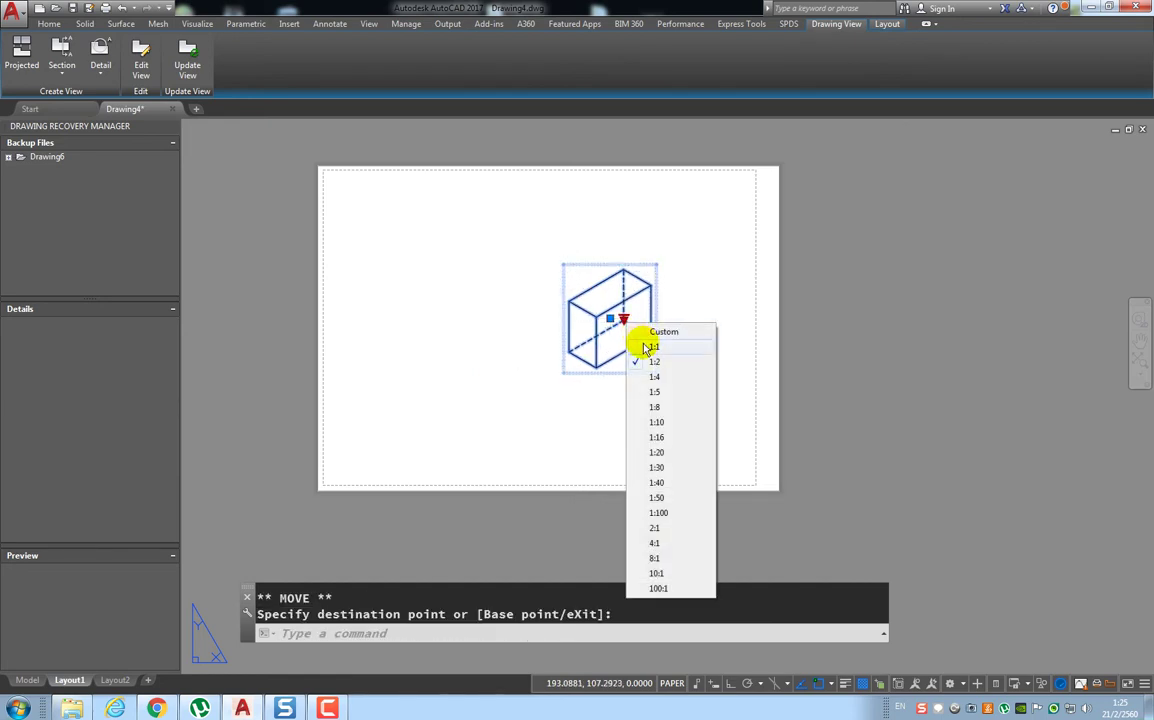
pyautogui.click(644, 330)
pyautogui.click(623, 319)
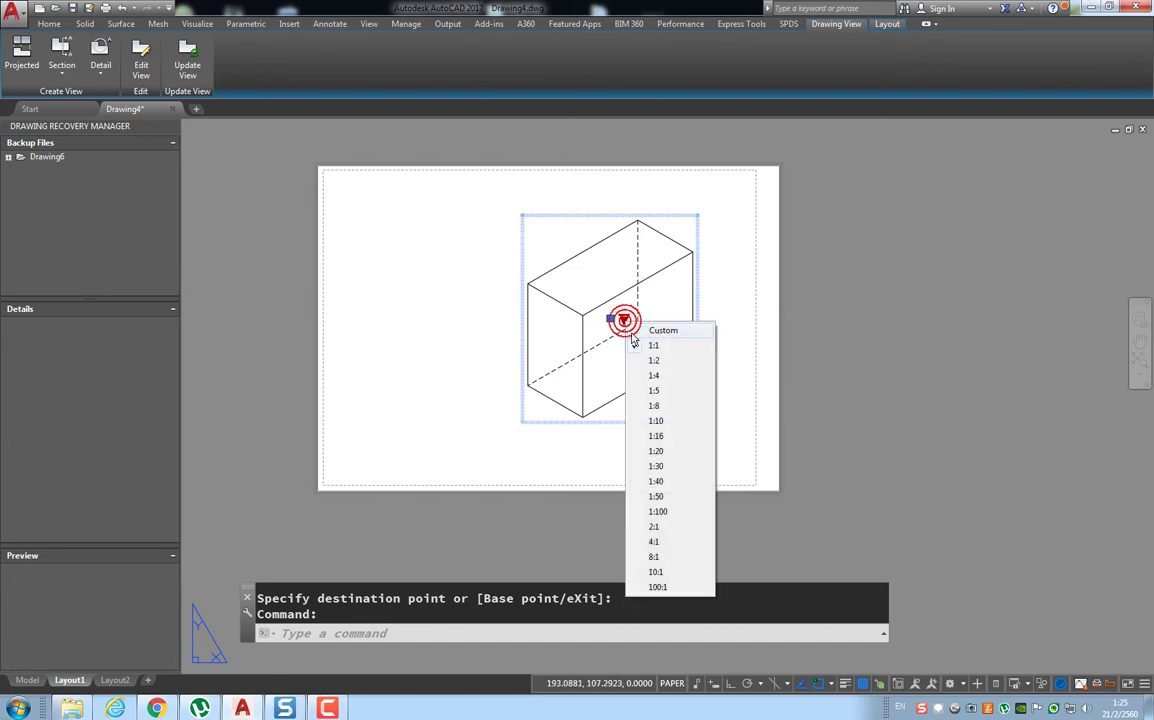
pyautogui.click(643, 358)
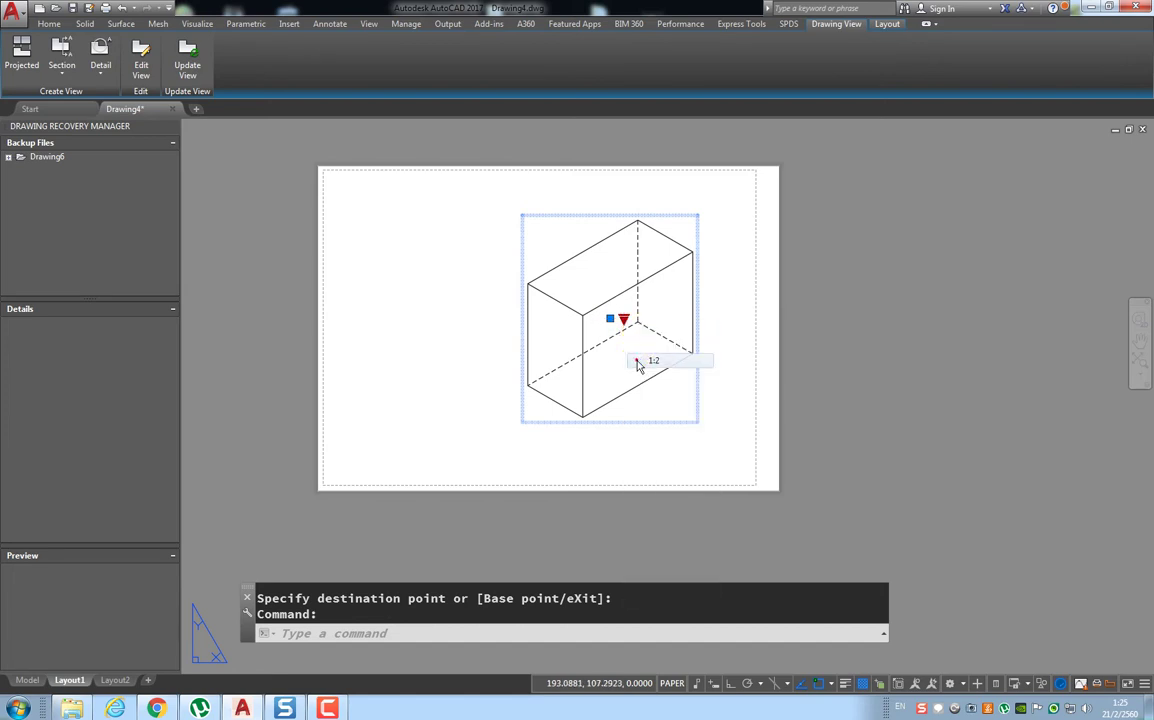
# - Move the base view back just left of the sheet centre and reselect it
pyautogui.click(609, 318)
pyautogui.click(535, 318)
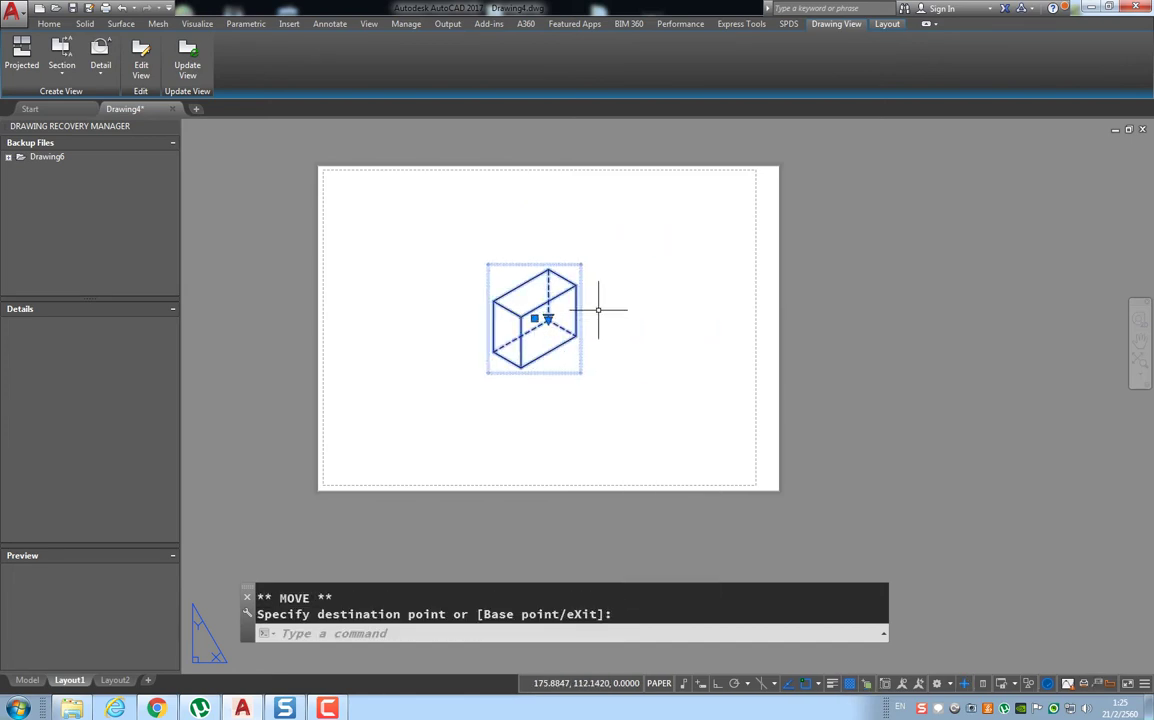
pyautogui.press('Escape')
pyautogui.scroll(3, 592, 339)
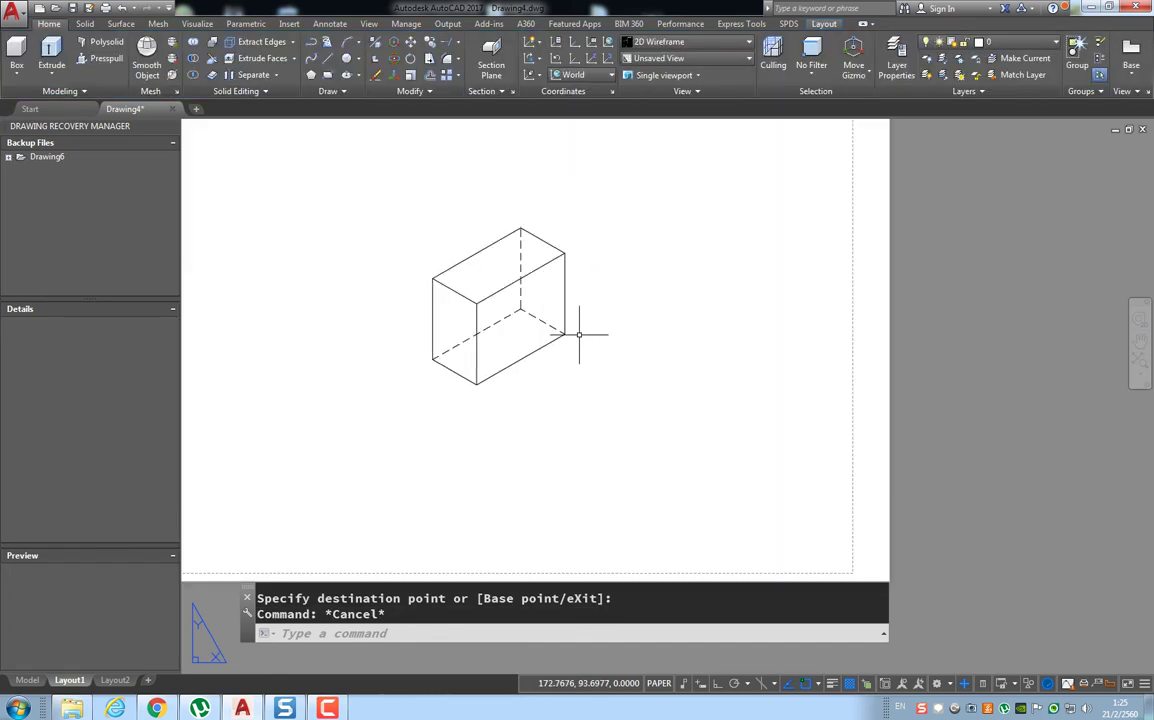
pyautogui.click(528, 303)
# - Set the box view's hidden-line style to Visible Lines only
pyautogui.doubleClick(538, 303)
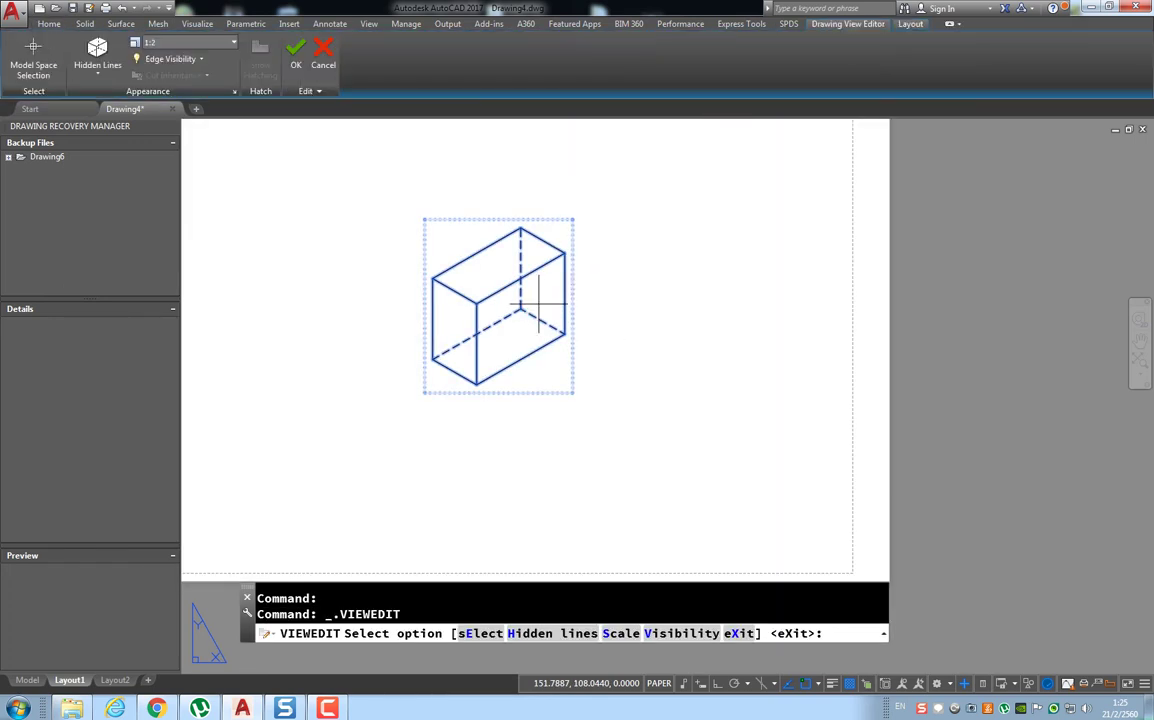
pyautogui.click(117, 76)
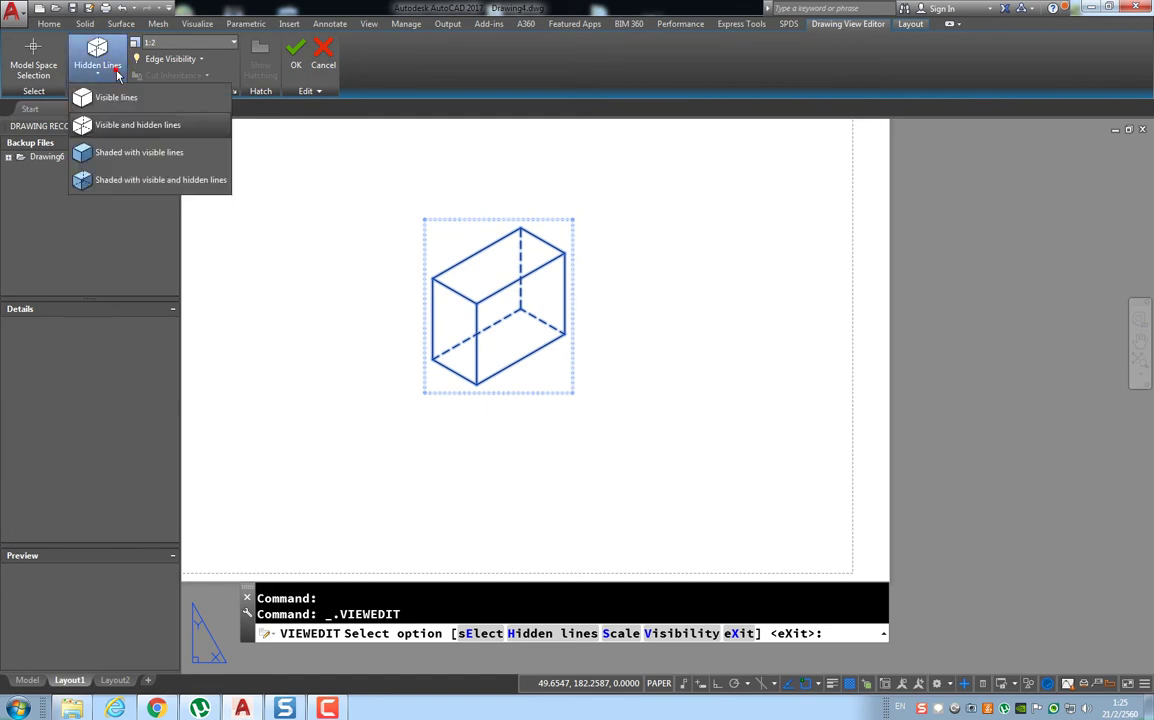
pyautogui.click(106, 97)
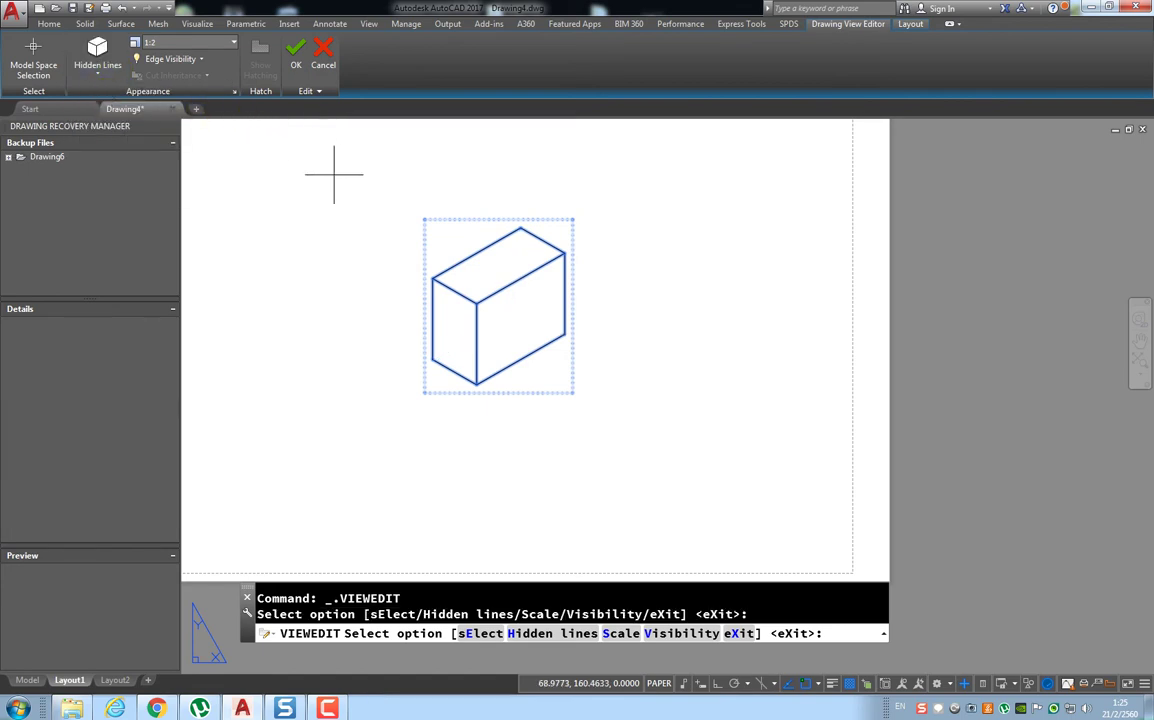
pyautogui.press('Escape')
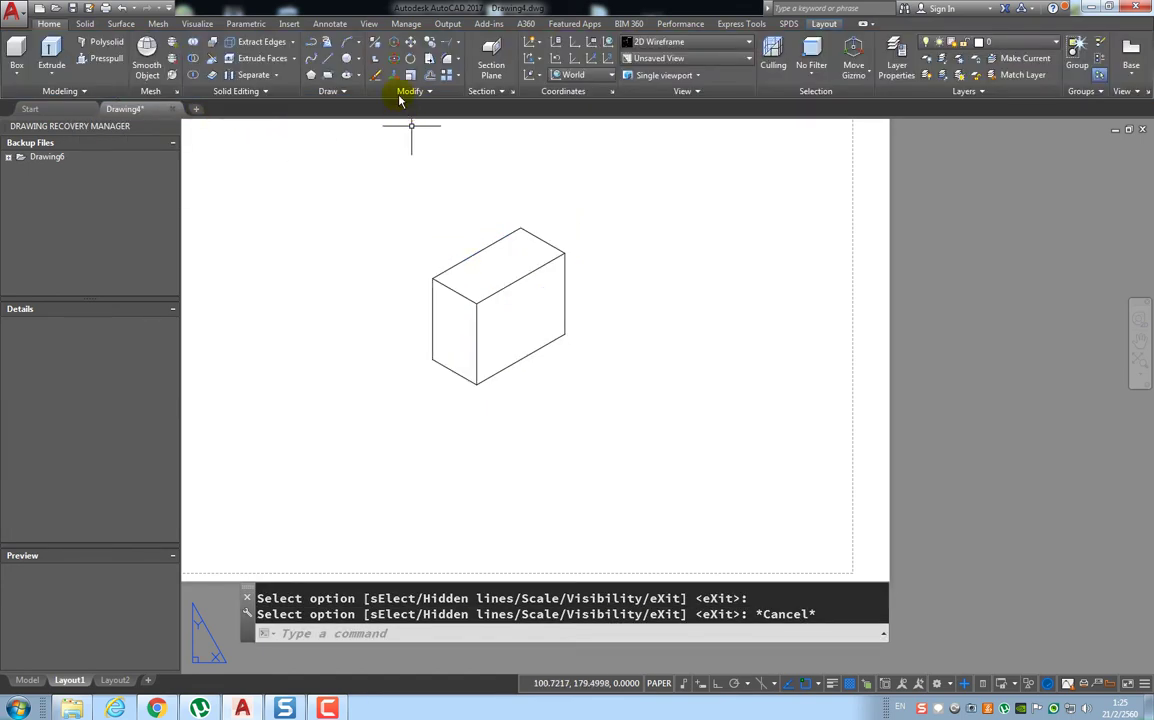
# - Add aligned dimensions on the right-side edges: 40.82 top-right, 65.32 vertical, 81.65 lower-right
pyautogui.click(330, 24)
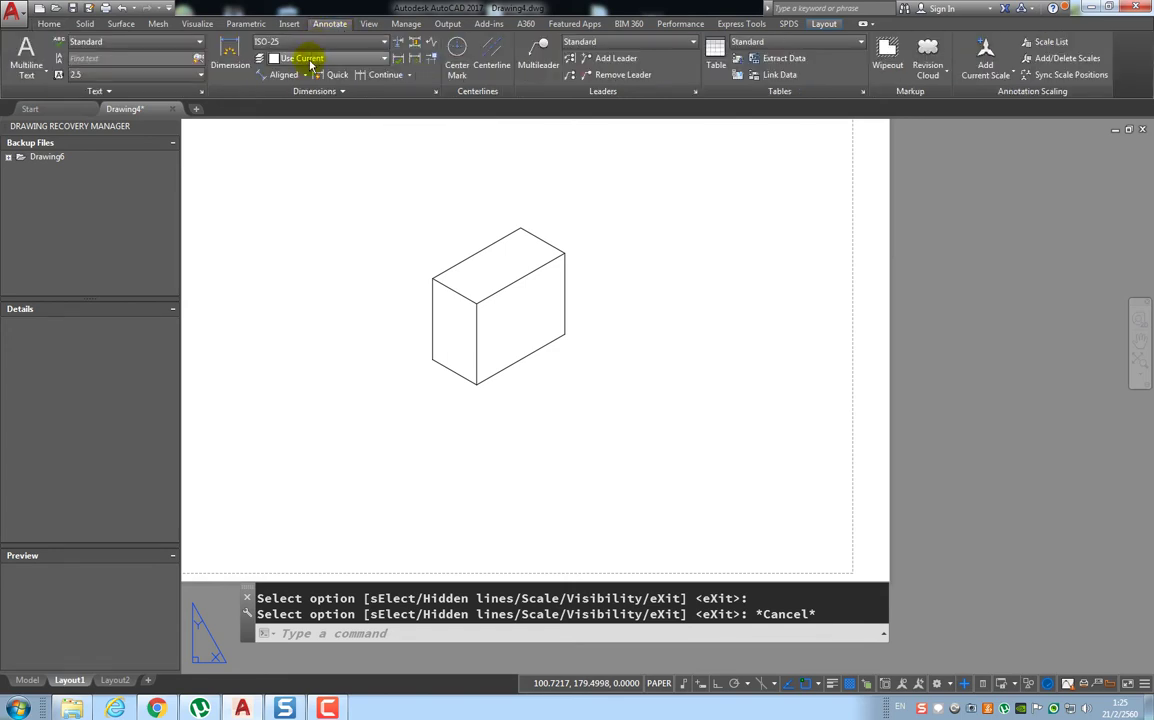
pyautogui.click(303, 75)
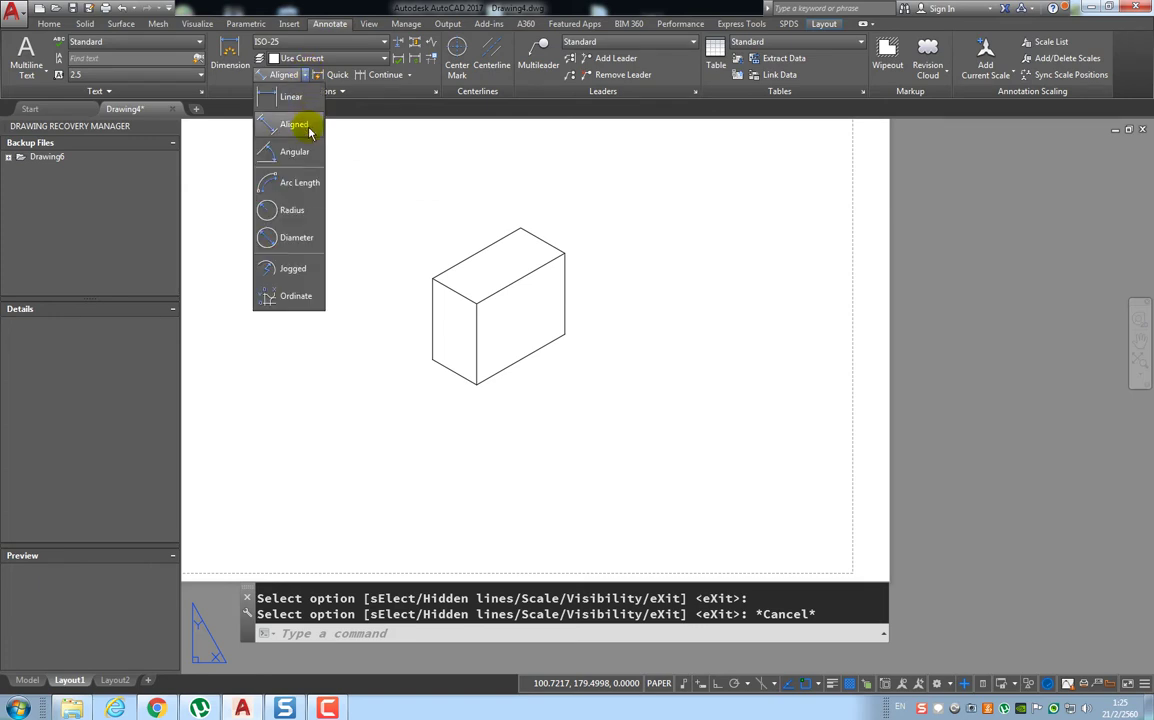
pyautogui.click(300, 122)
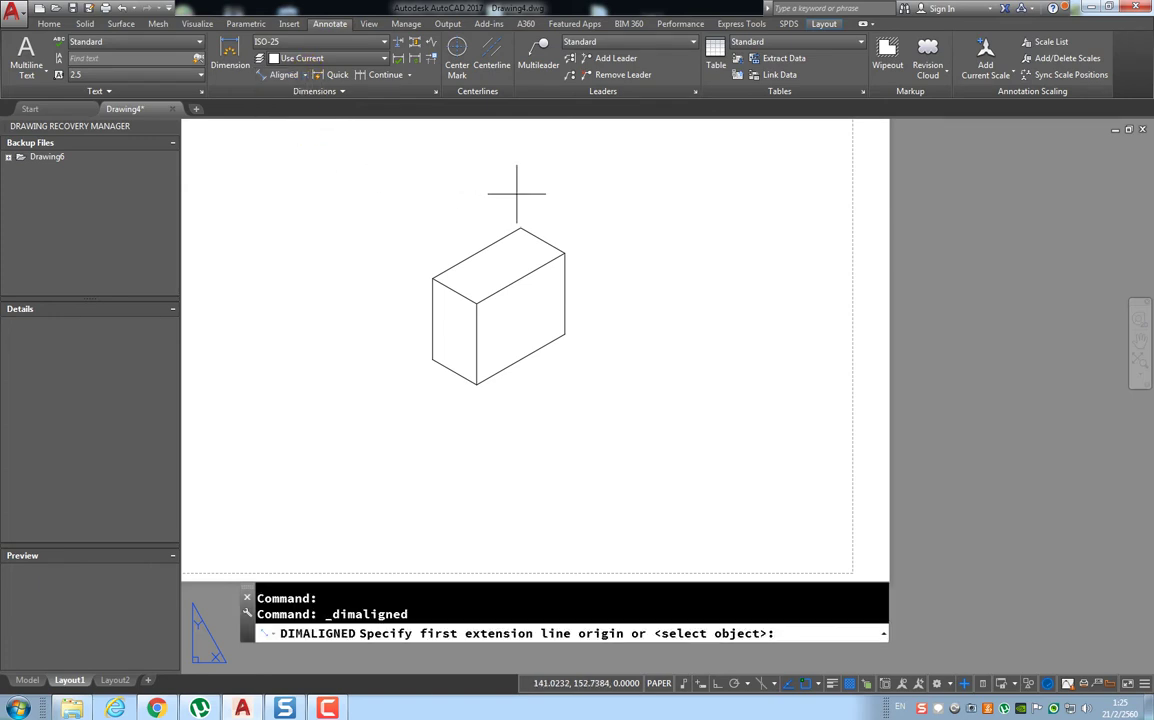
pyautogui.press('Return')
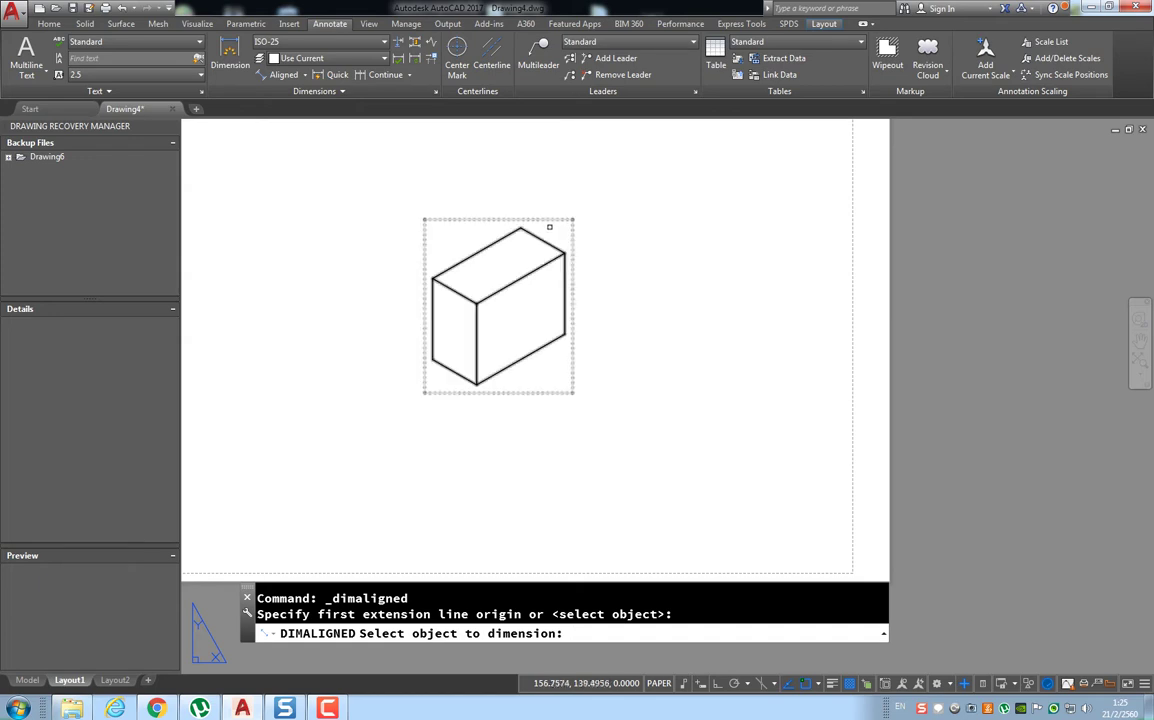
pyautogui.click(545, 241)
pyautogui.click(554, 218)
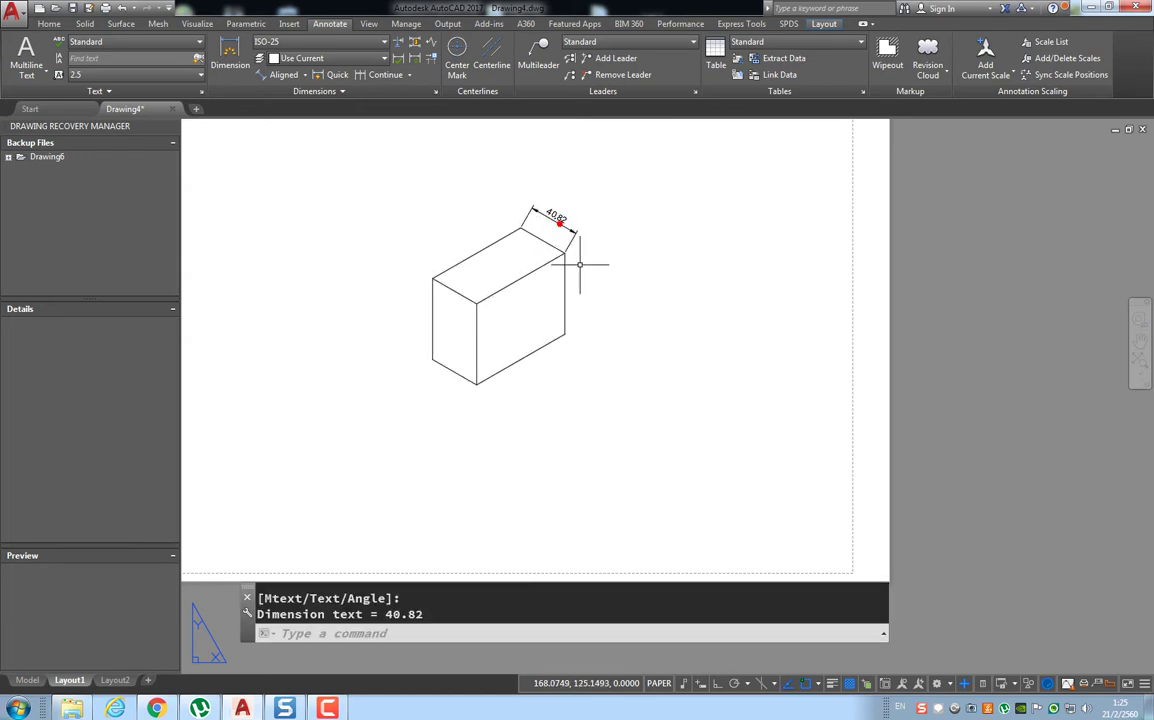
pyautogui.press('Return')
pyautogui.press('Return')
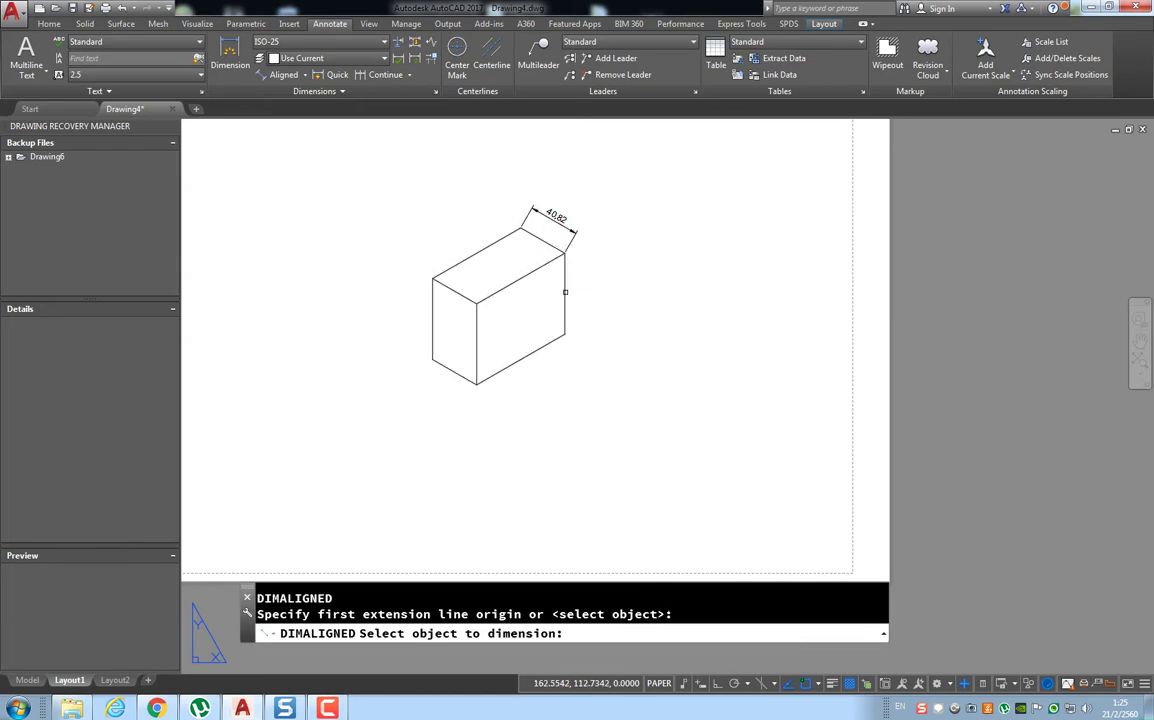
pyautogui.click(565, 292)
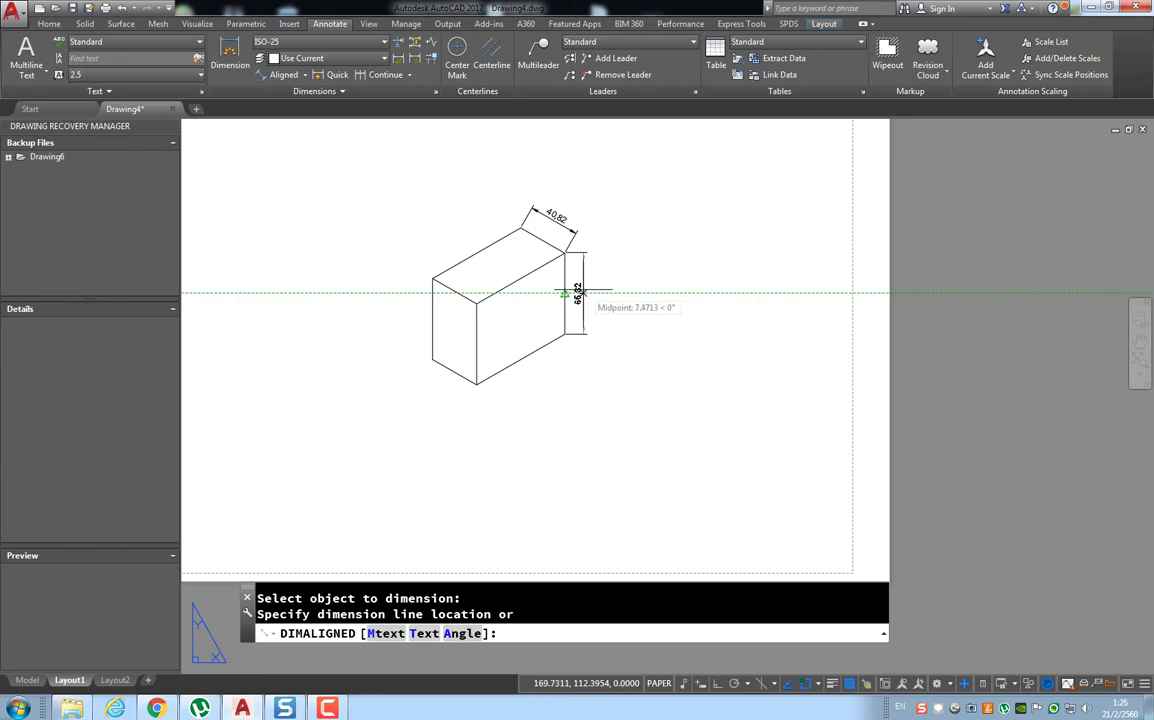
pyautogui.click(593, 292)
pyautogui.press('Return')
# - Add aligned dimensions on the left-side edges: 40.82 lower-left, 65.32 vertical, 81.65 top-left
pyautogui.press('Return')
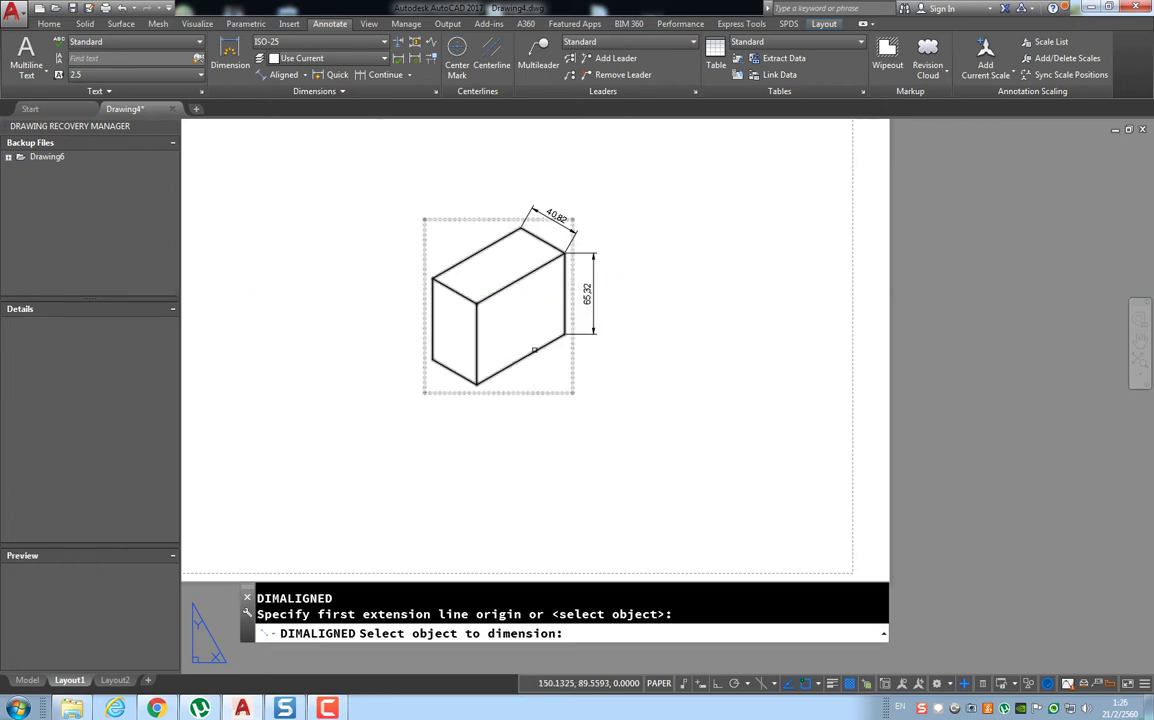
pyautogui.click(534, 350)
pyautogui.click(527, 395)
pyautogui.press('Return')
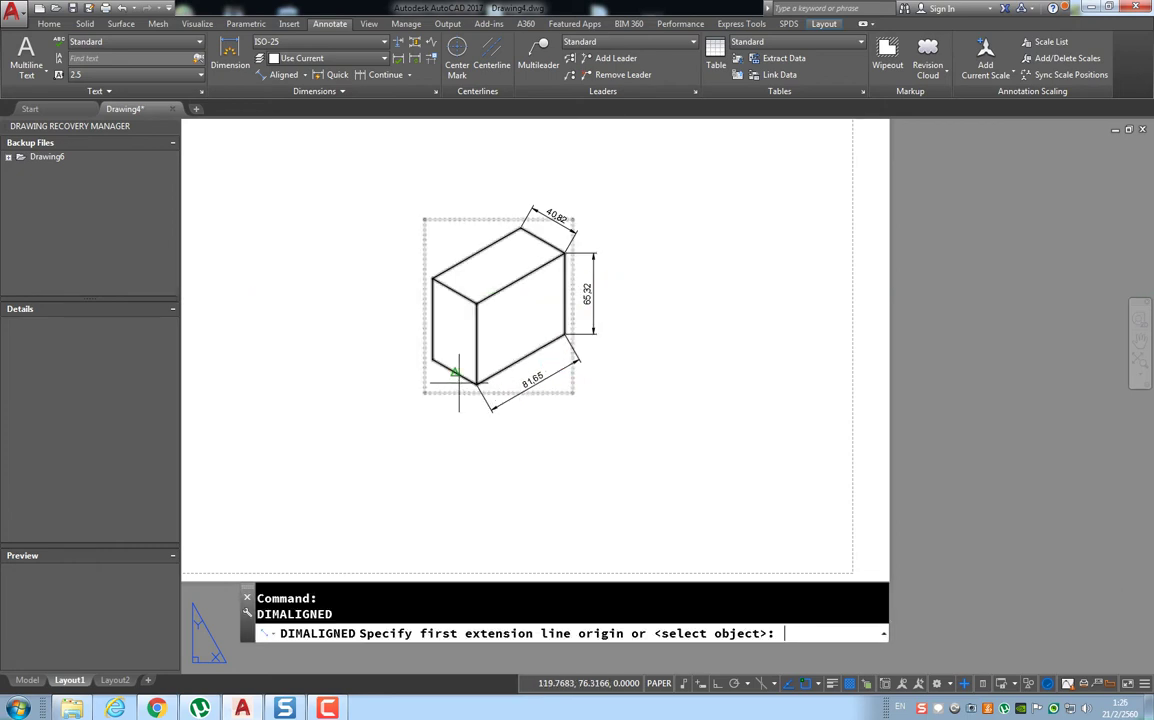
pyautogui.press('Return')
pyautogui.click(455, 371)
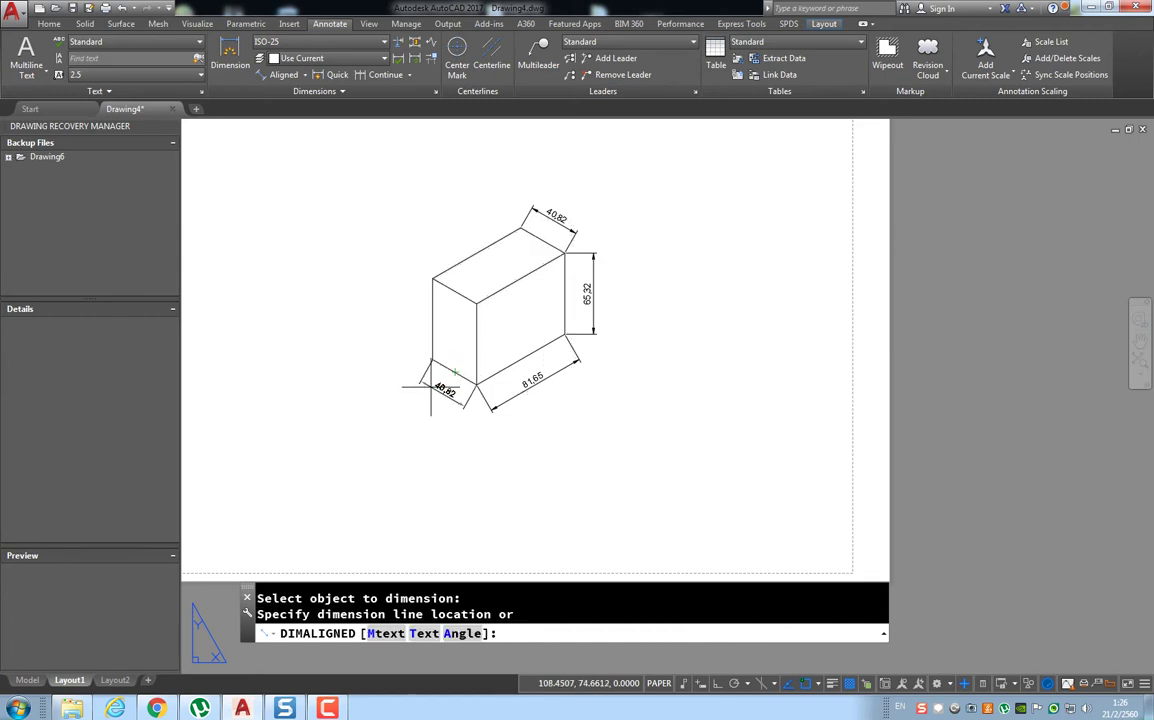
pyautogui.click(410, 380)
pyautogui.press('Return')
pyautogui.press('Return')
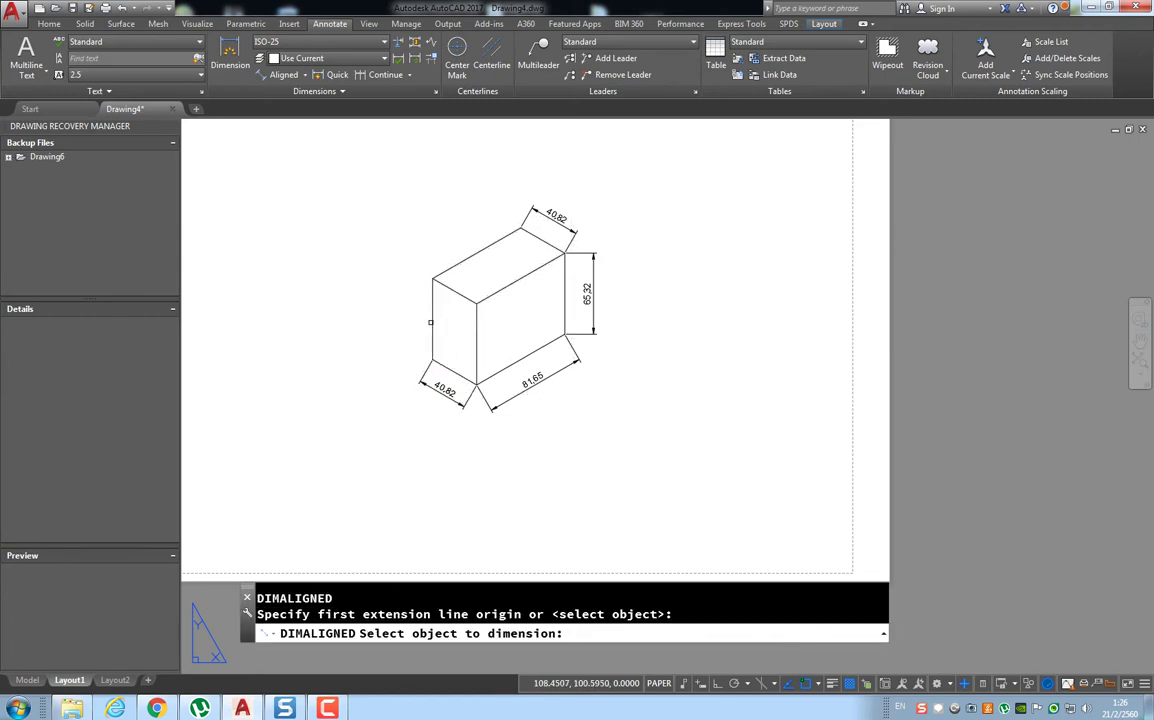
pyautogui.click(432, 325)
pyautogui.click(405, 318)
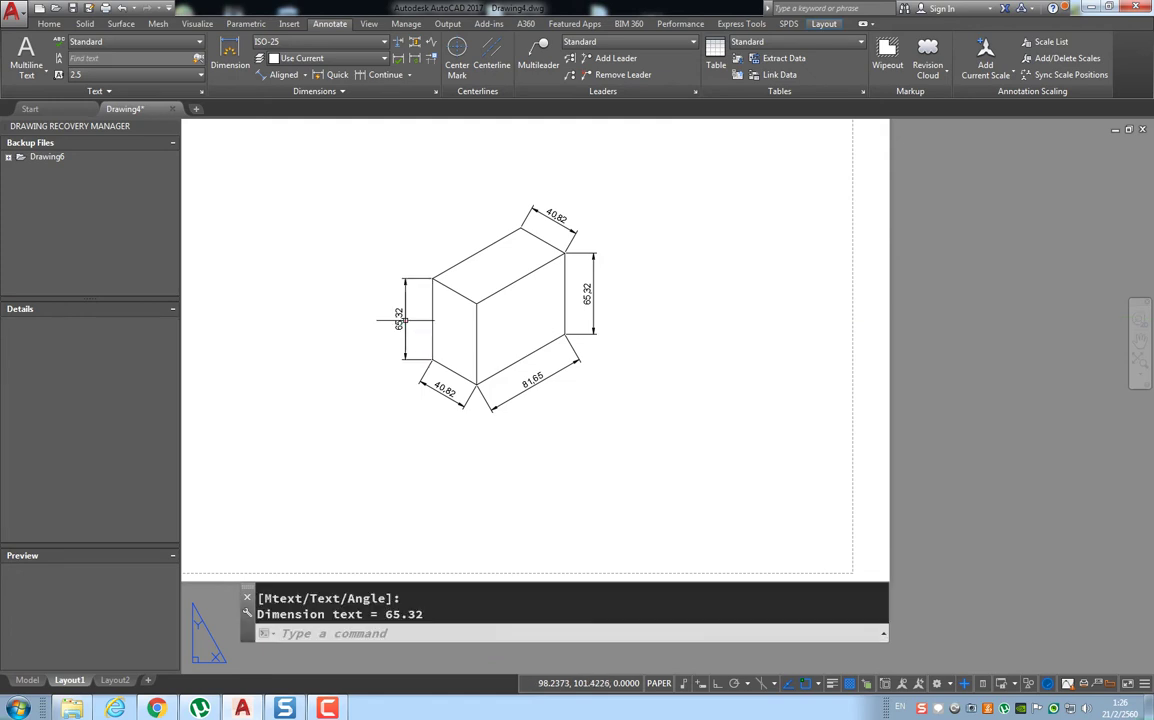
pyautogui.press('Return')
pyautogui.press('Return')
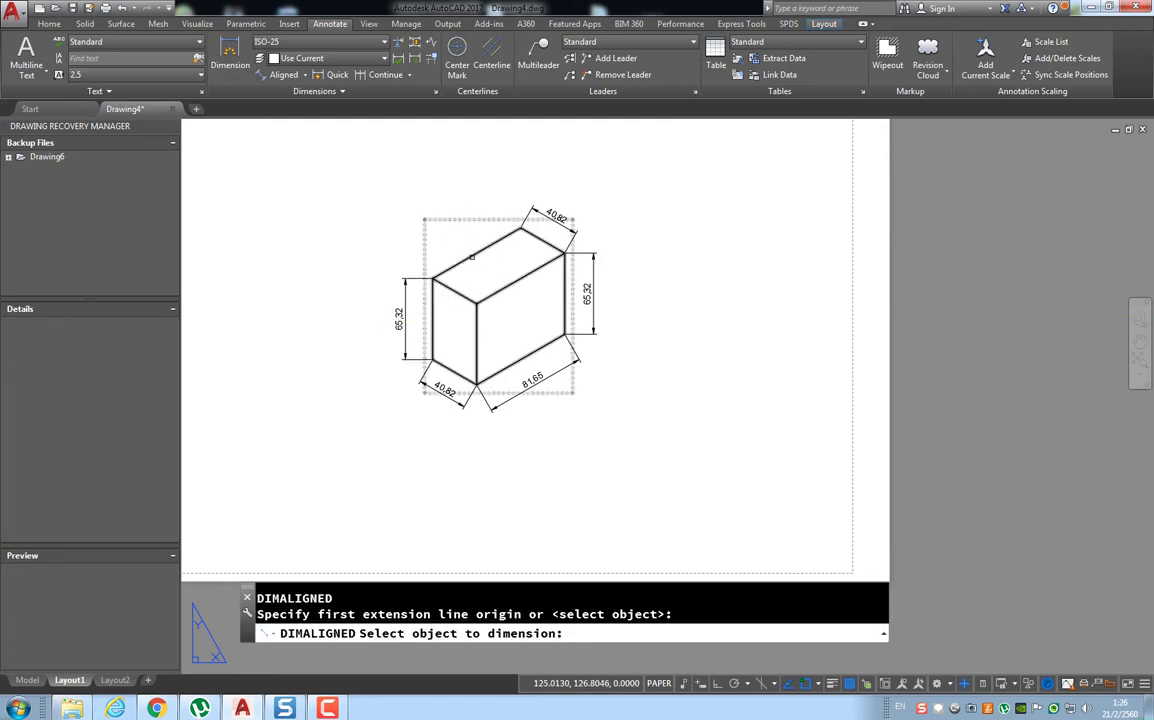
pyautogui.click(472, 257)
pyautogui.click(462, 236)
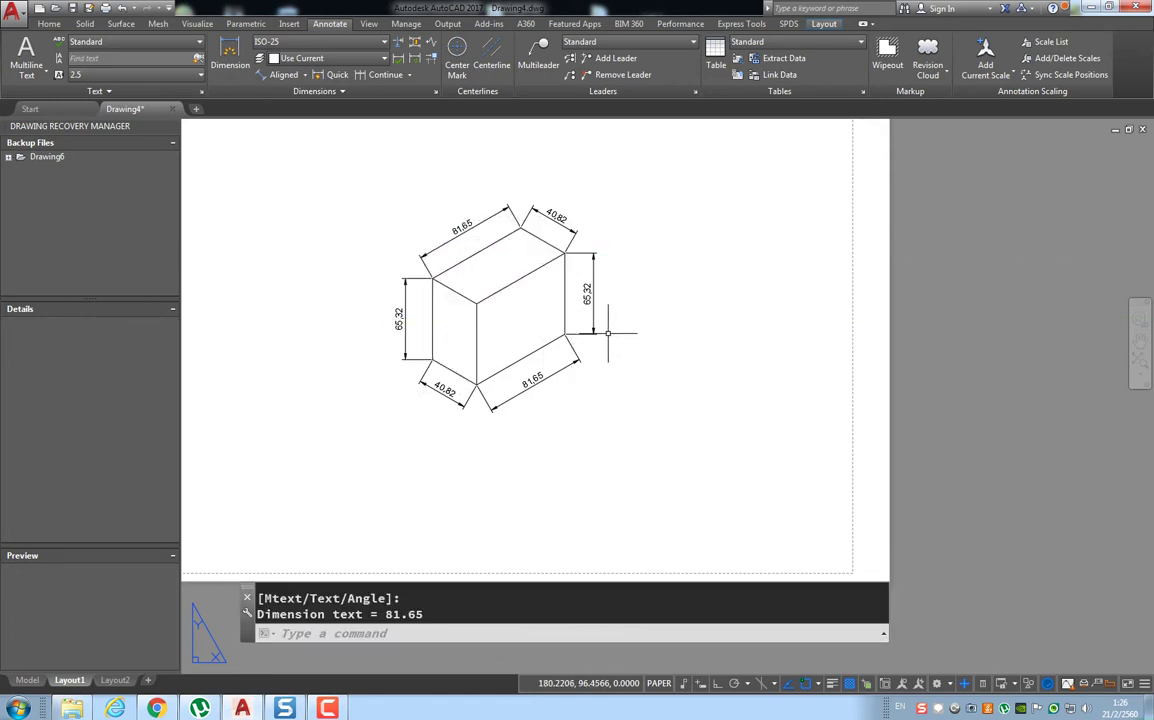
pyautogui.press('Escape')
pyautogui.scroll(-1, 532, 292)
pyautogui.scroll(1, 512, 280)
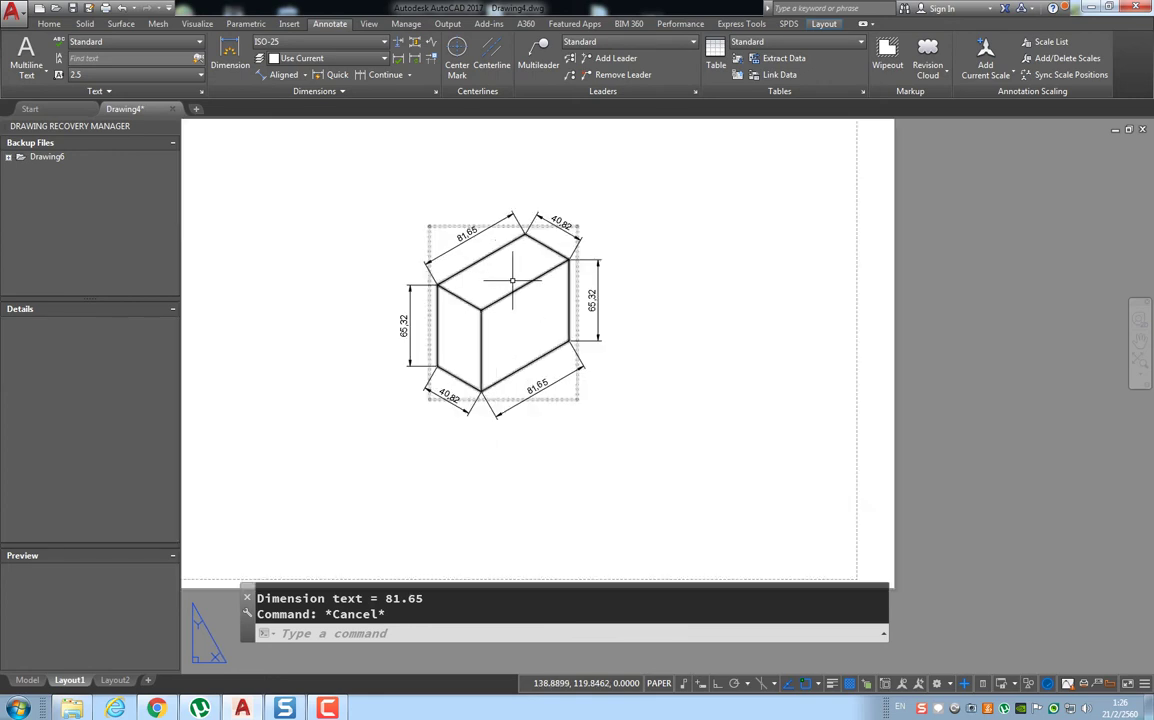
# - Switch the drawing view scale to 1:1 and then back to 1:2
pyautogui.click(518, 293)
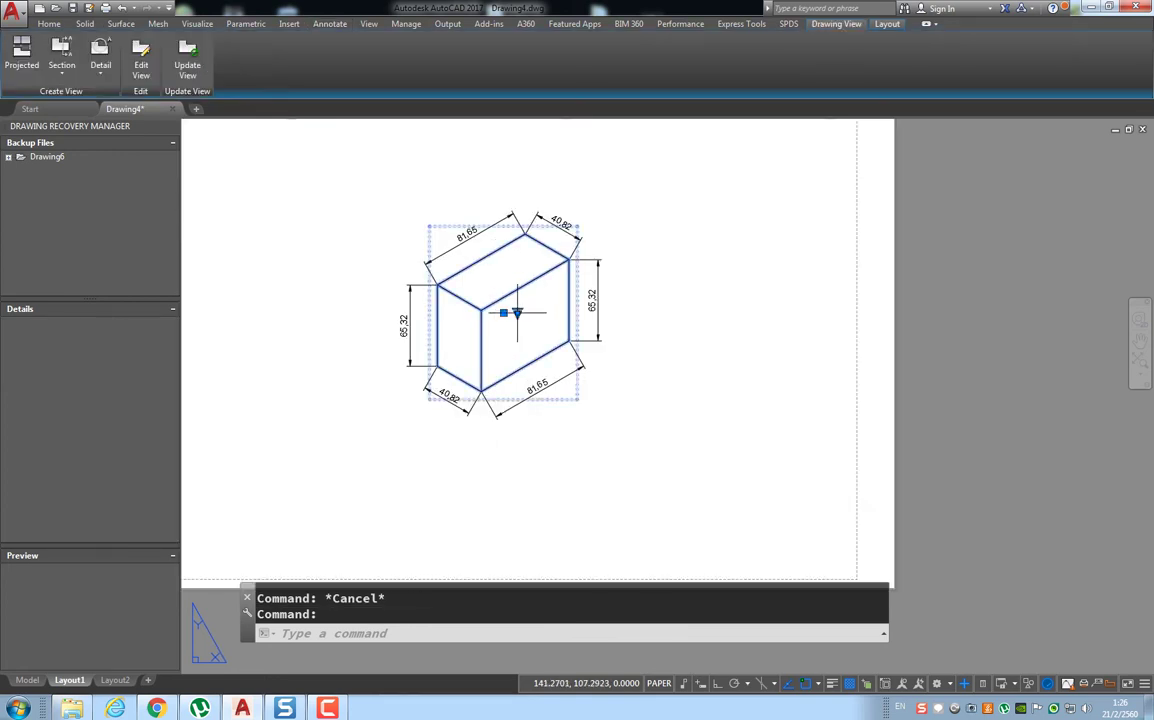
pyautogui.click(517, 313)
pyautogui.click(535, 337)
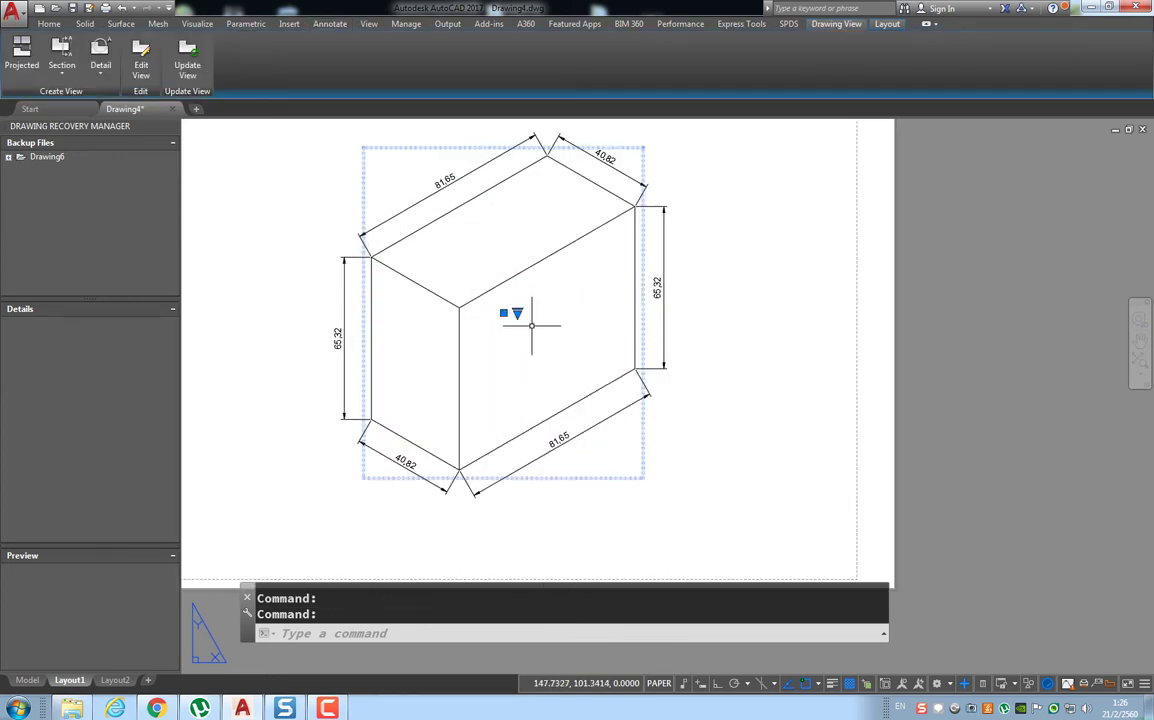
pyautogui.click(517, 313)
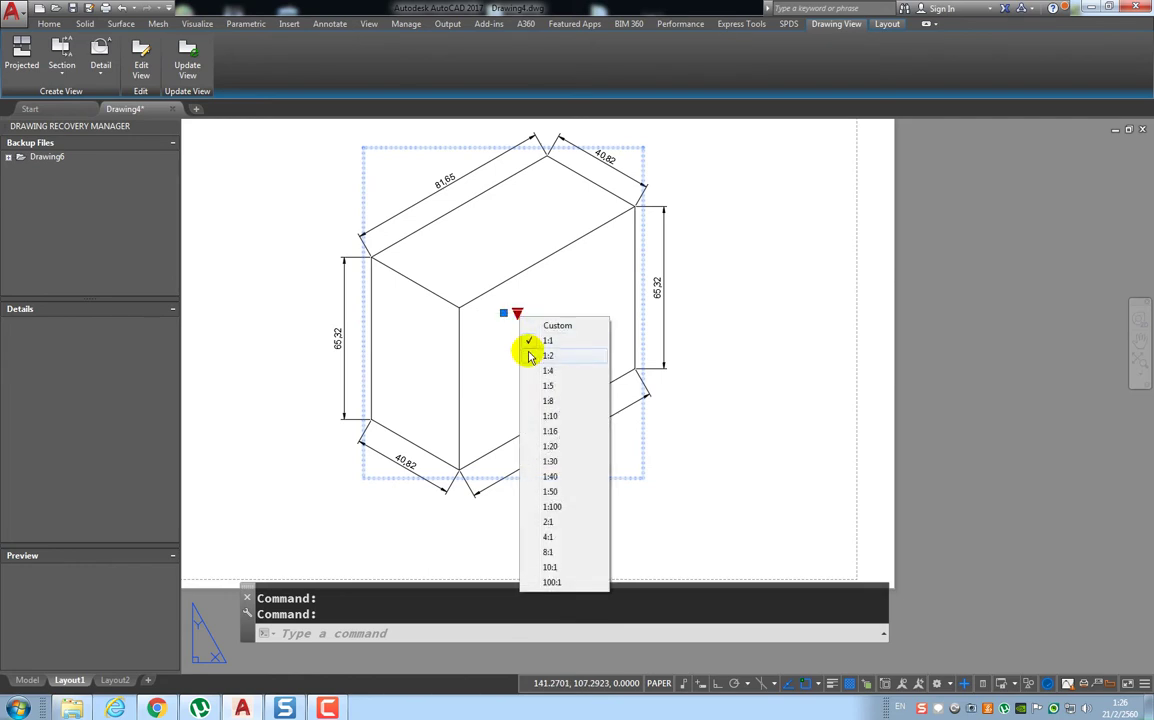
pyautogui.click(530, 355)
pyautogui.press('Escape')
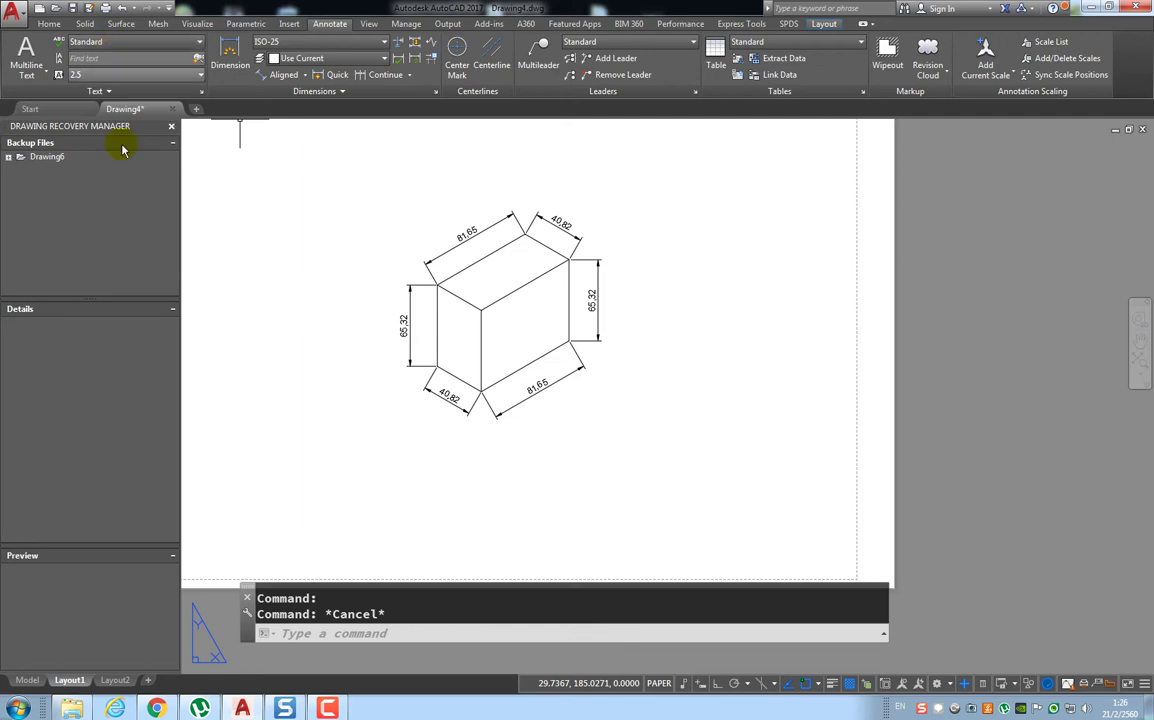
# - In model space, scale the box by 1.224744 from its origin corner, then return to Layout1
pyautogui.click(24, 680)
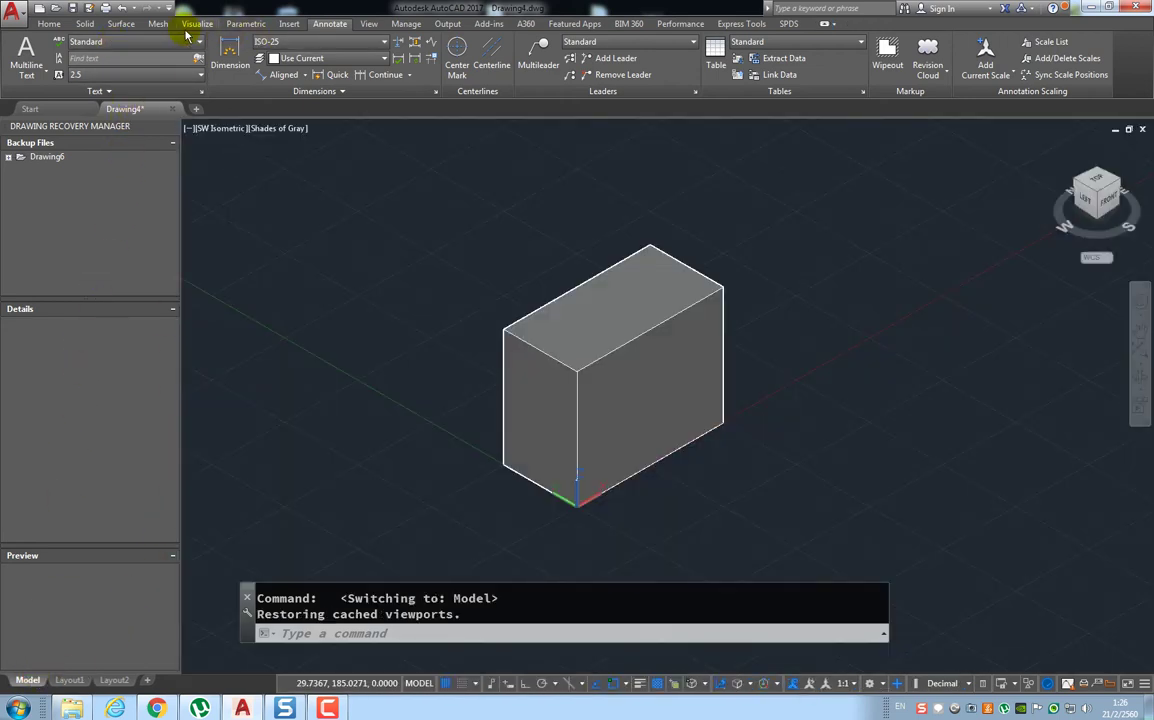
pyautogui.click(50, 24)
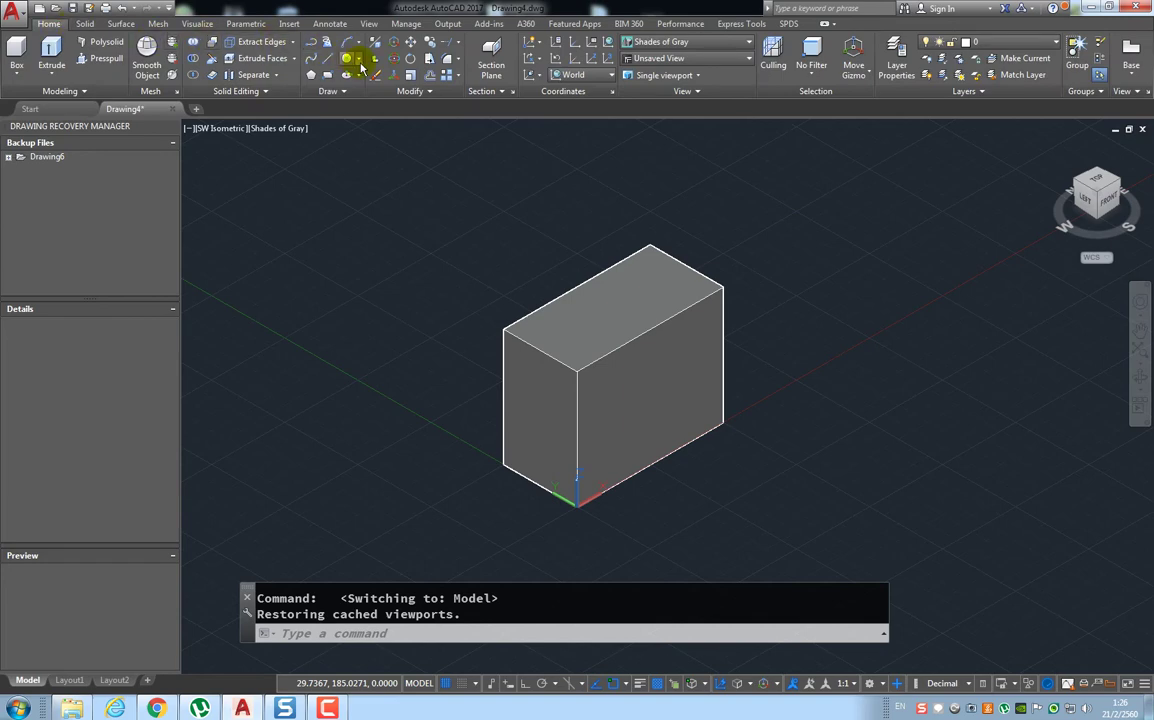
pyautogui.click(409, 79)
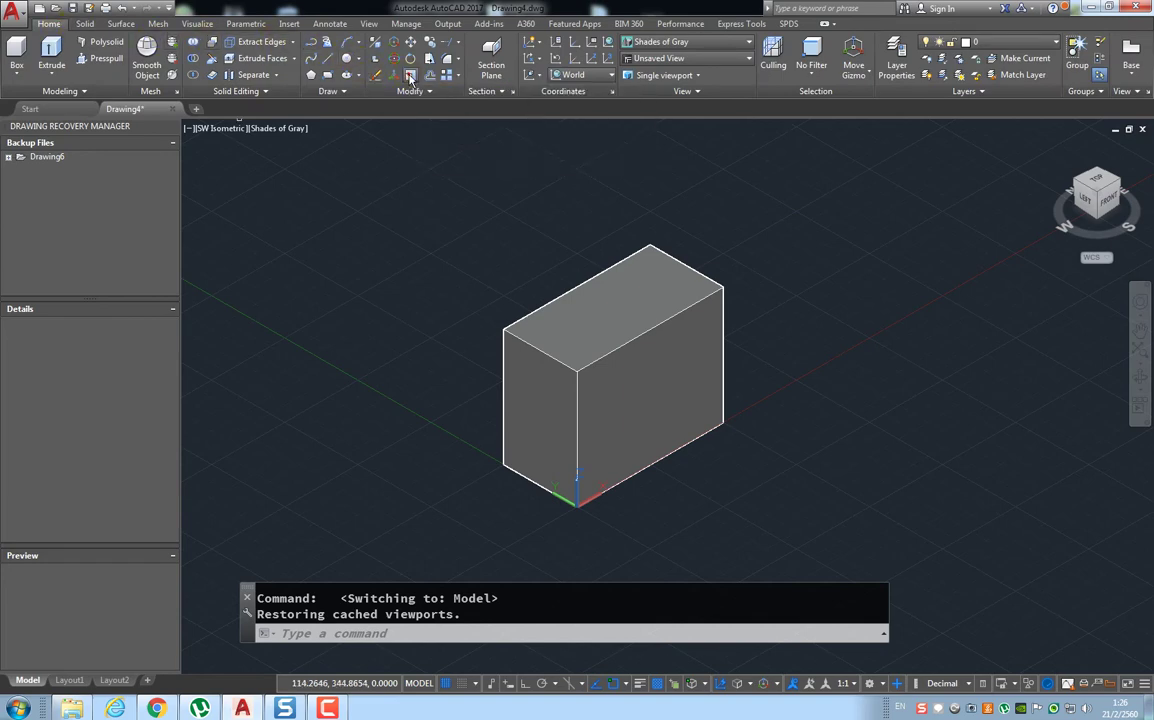
pyautogui.click(603, 382)
pyautogui.press('Return')
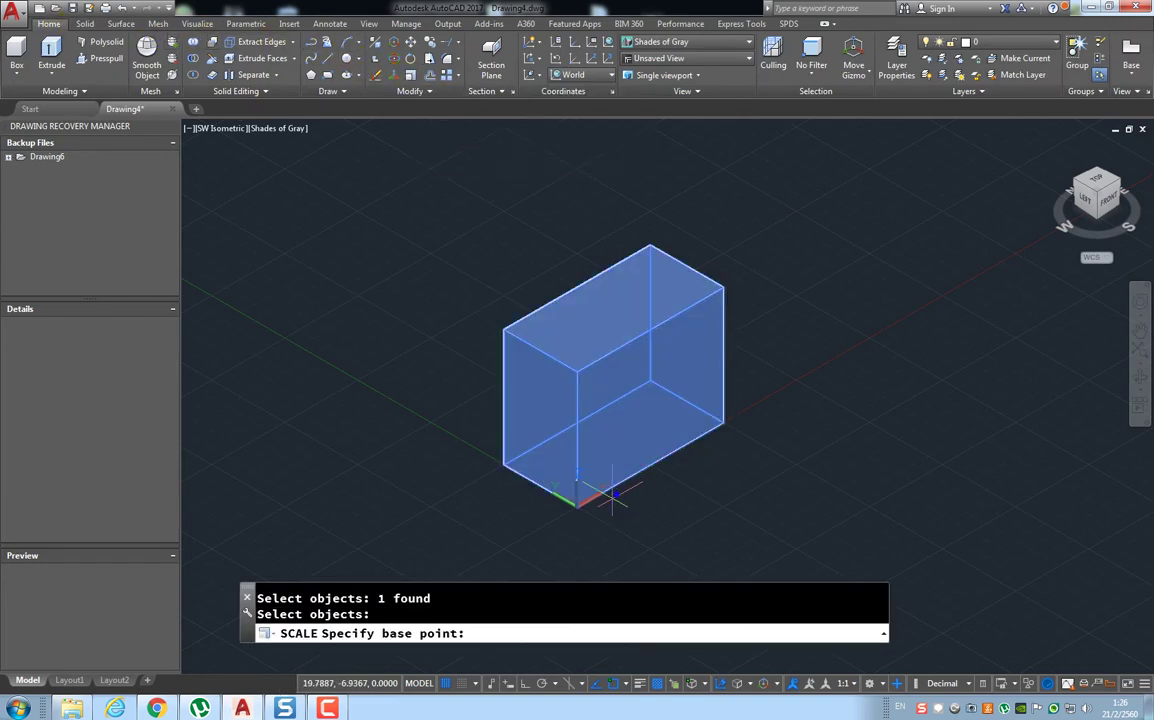
pyautogui.click(584, 499)
pyautogui.write('1.224744')
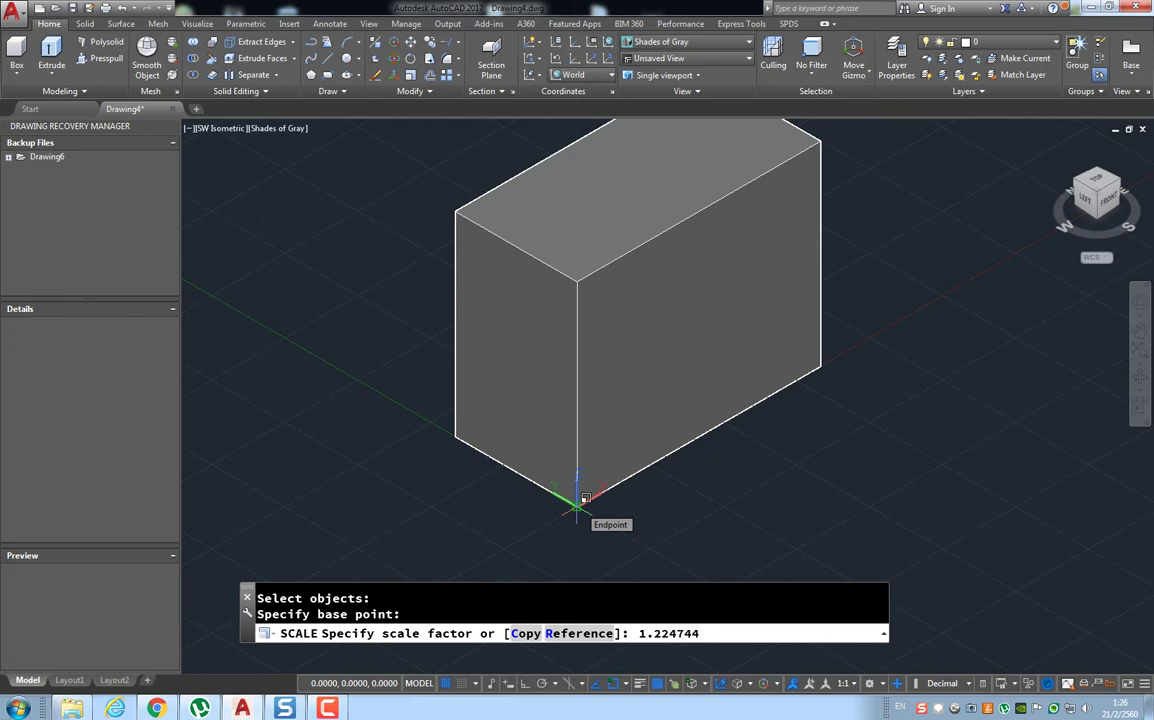
pyautogui.press('Return')
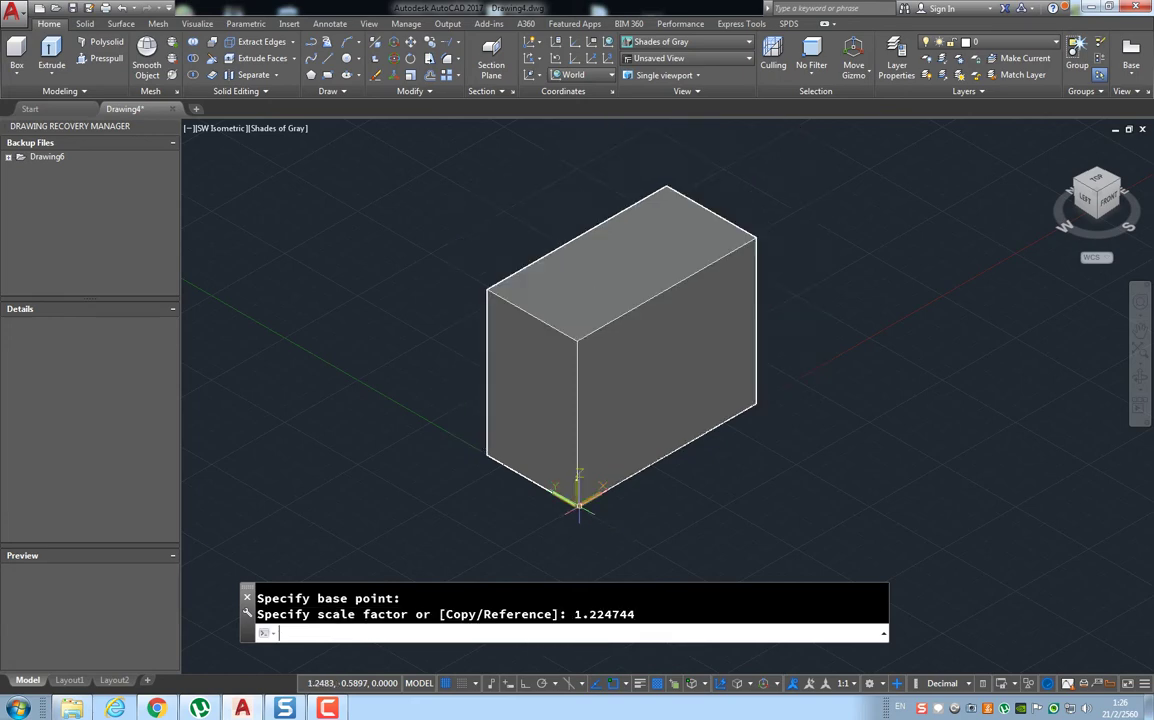
pyautogui.click(75, 679)
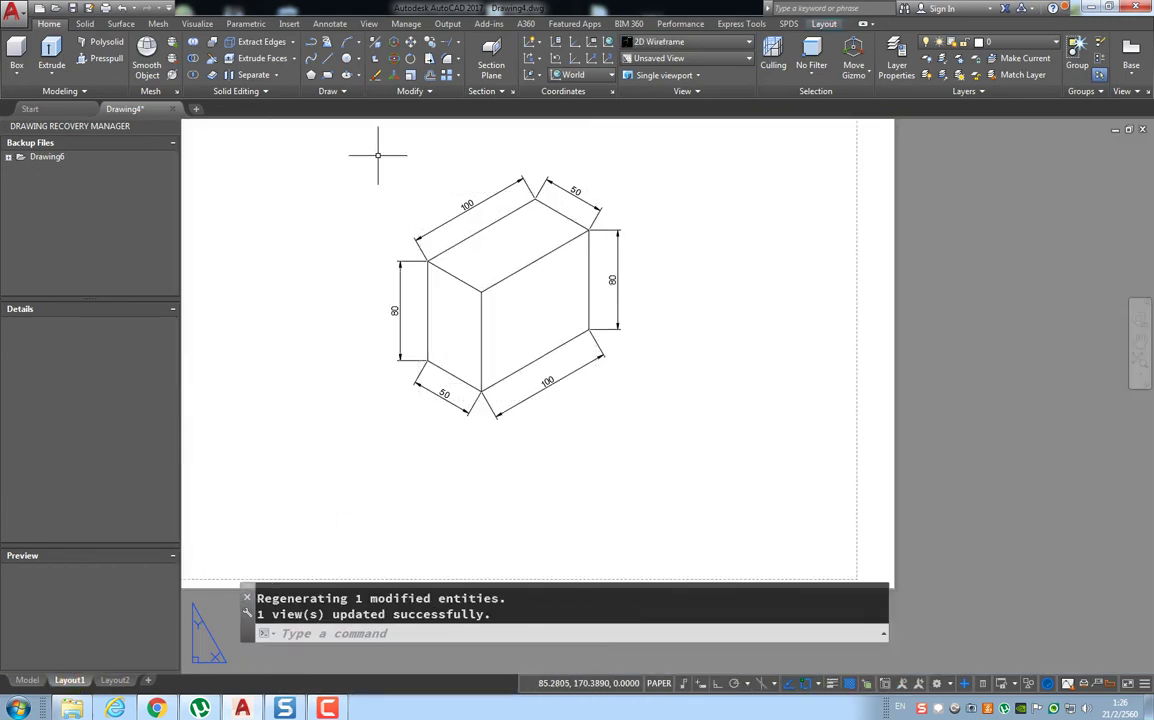
pyautogui.click(330, 25)
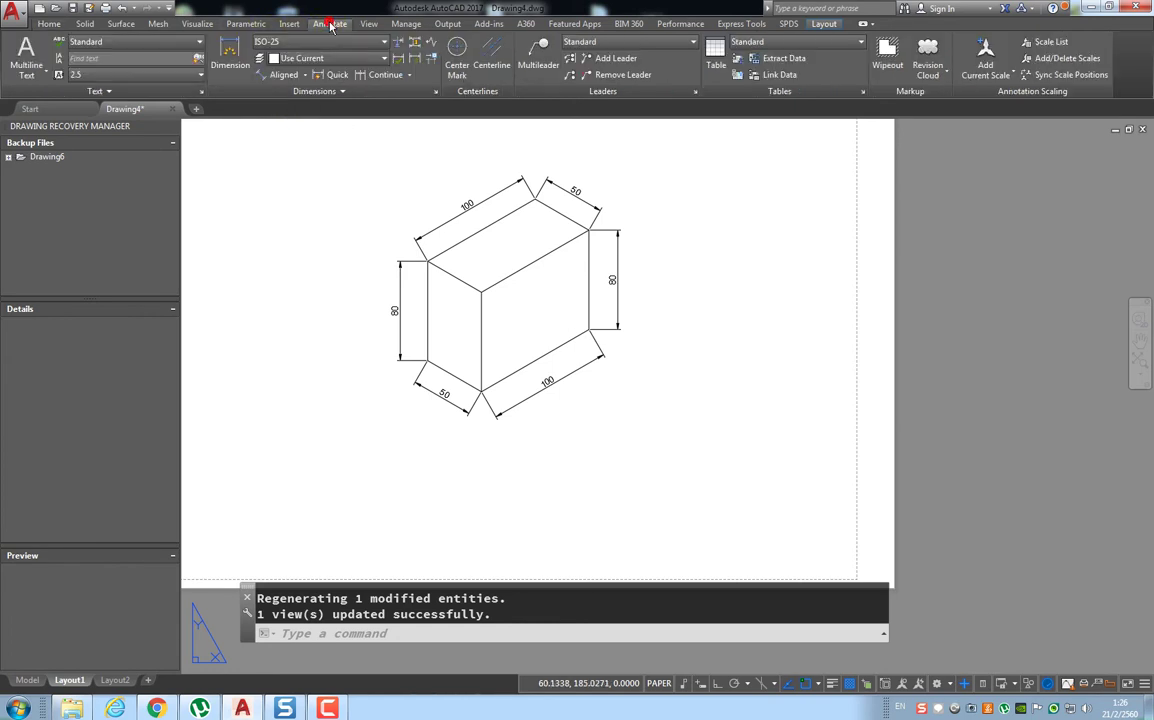
# - Create a text style named 30 with a 30° oblique angle
pyautogui.click(201, 91)
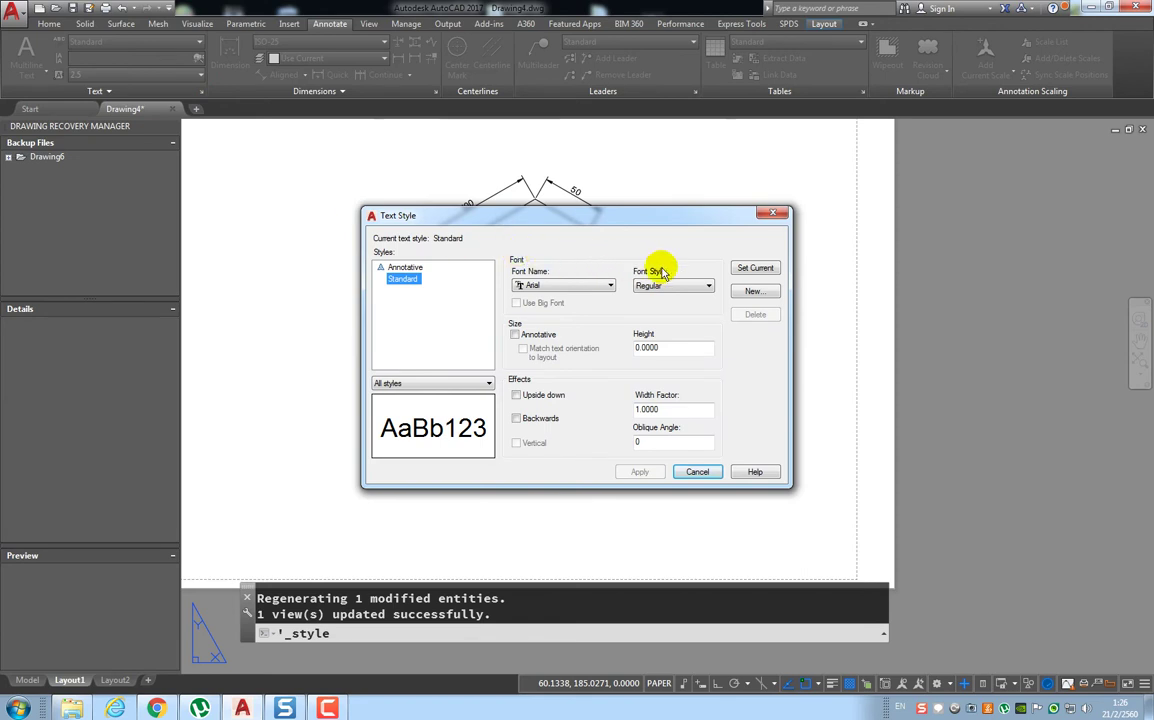
pyautogui.click(745, 295)
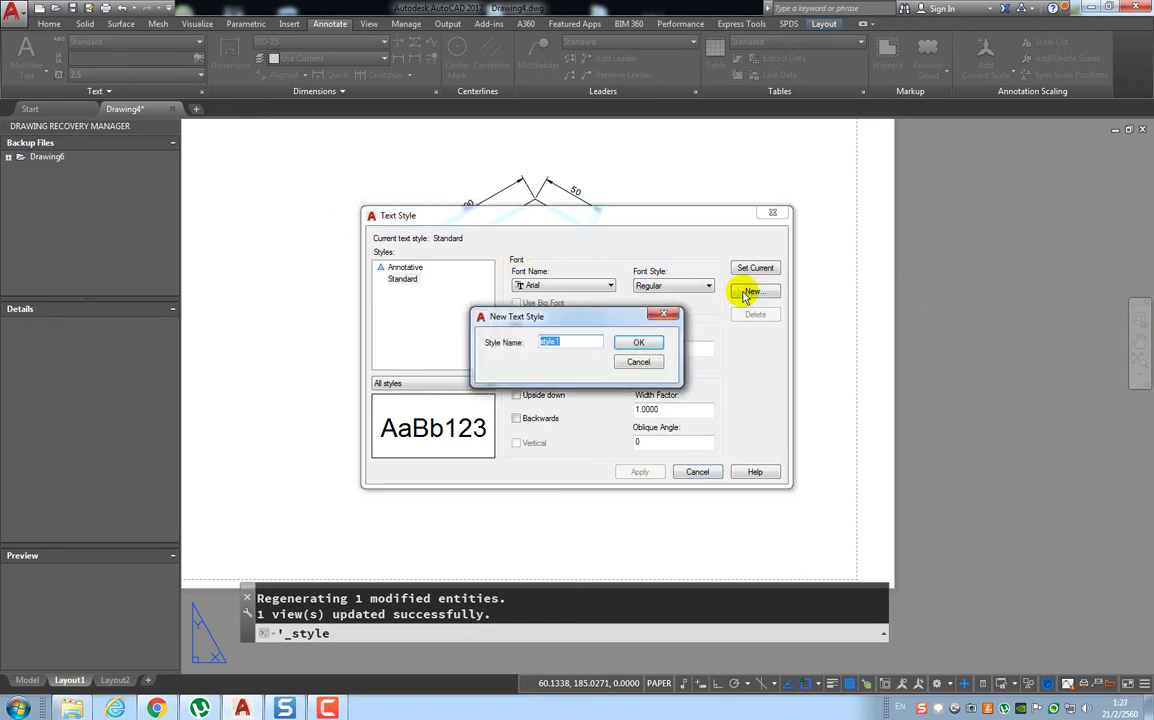
pyautogui.write('30')
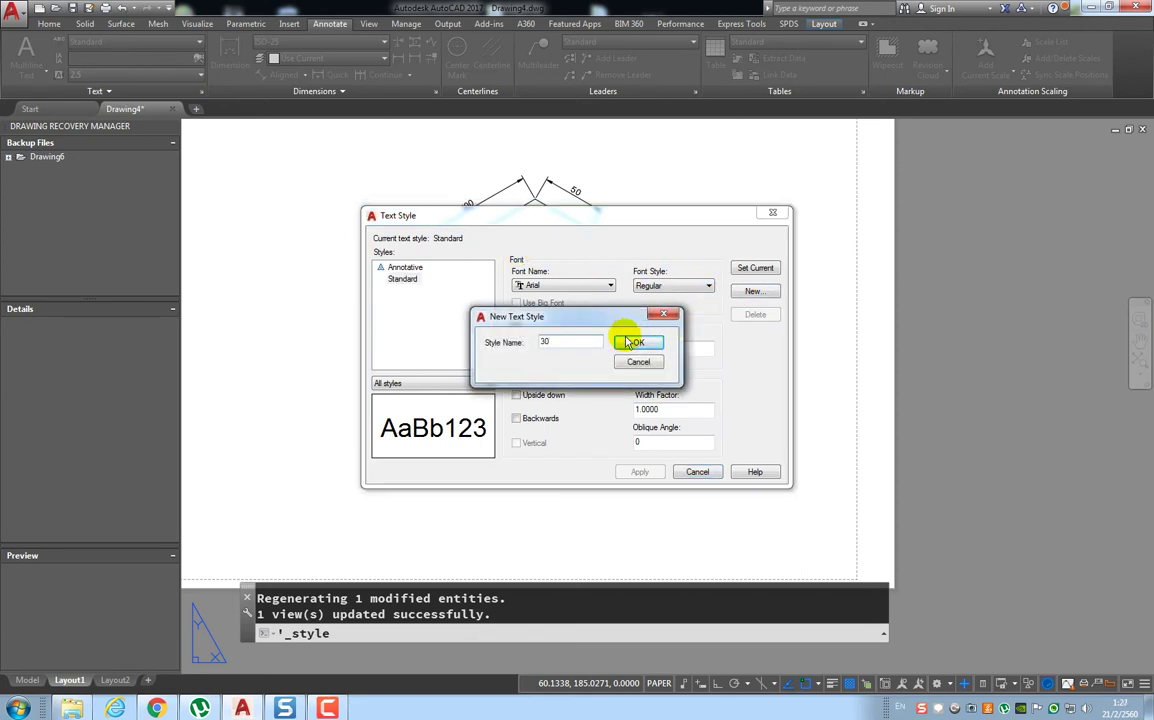
pyautogui.click(640, 344)
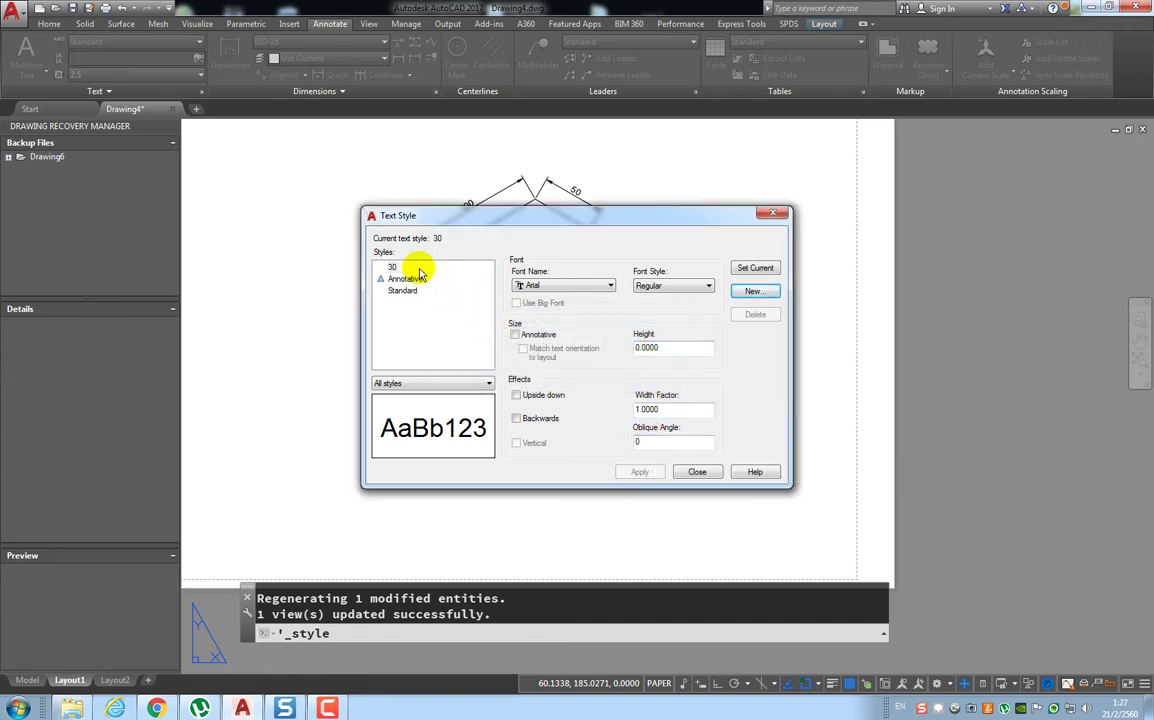
pyautogui.click(391, 267)
pyautogui.click(650, 441)
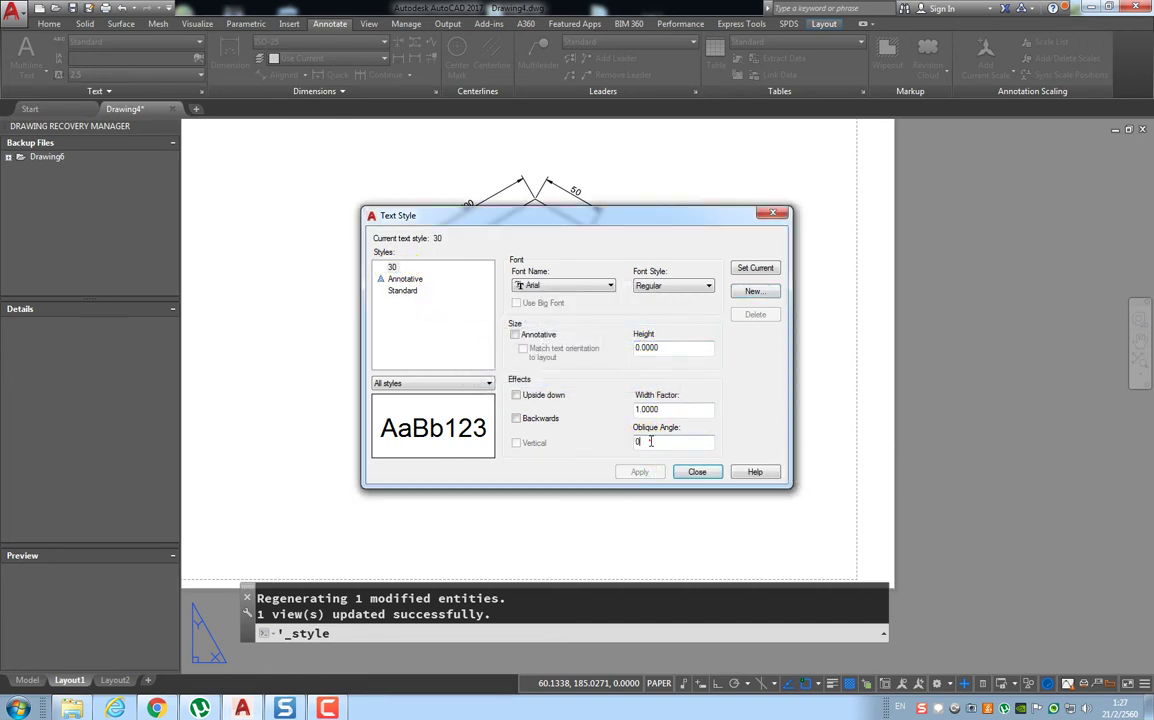
pyautogui.write('30')
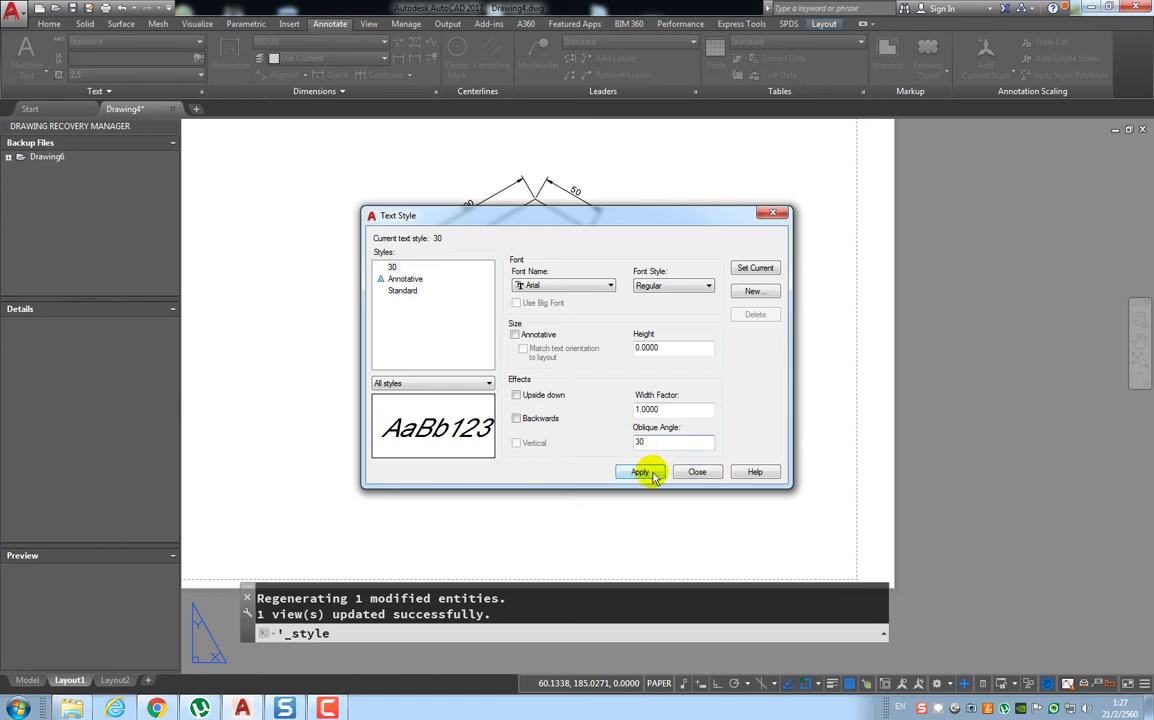
pyautogui.click(645, 472)
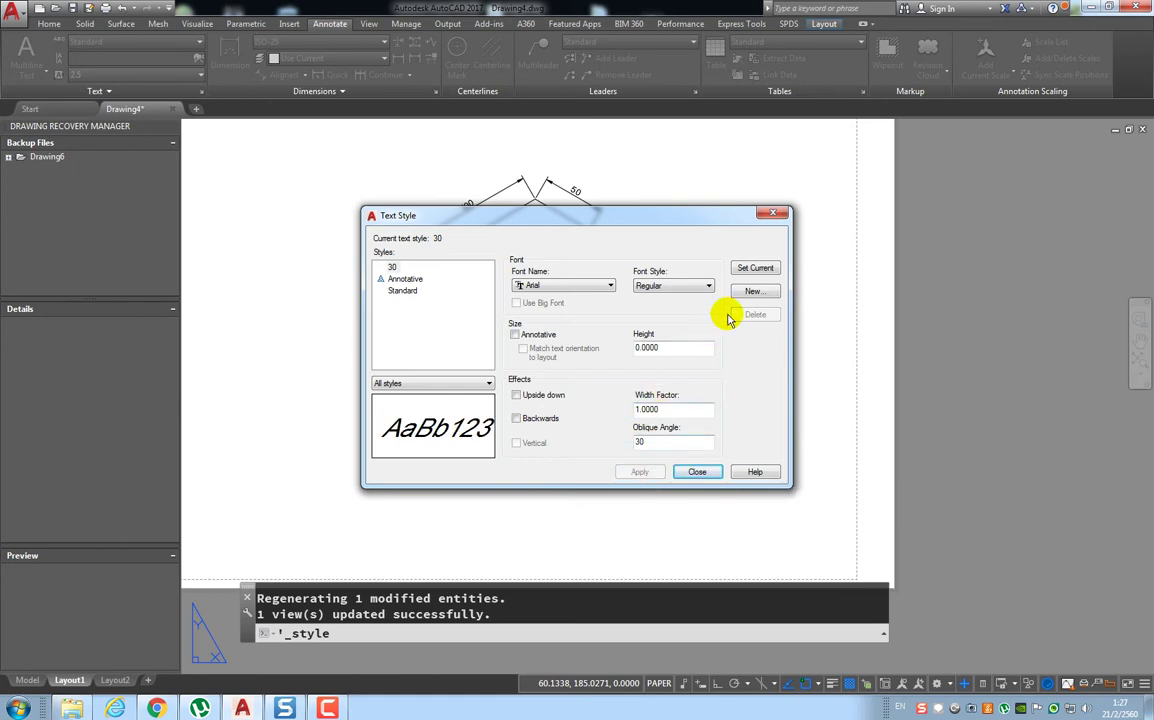
# - Create a text style named -30 with a -30° oblique angle and save the changes
pyautogui.click(755, 291)
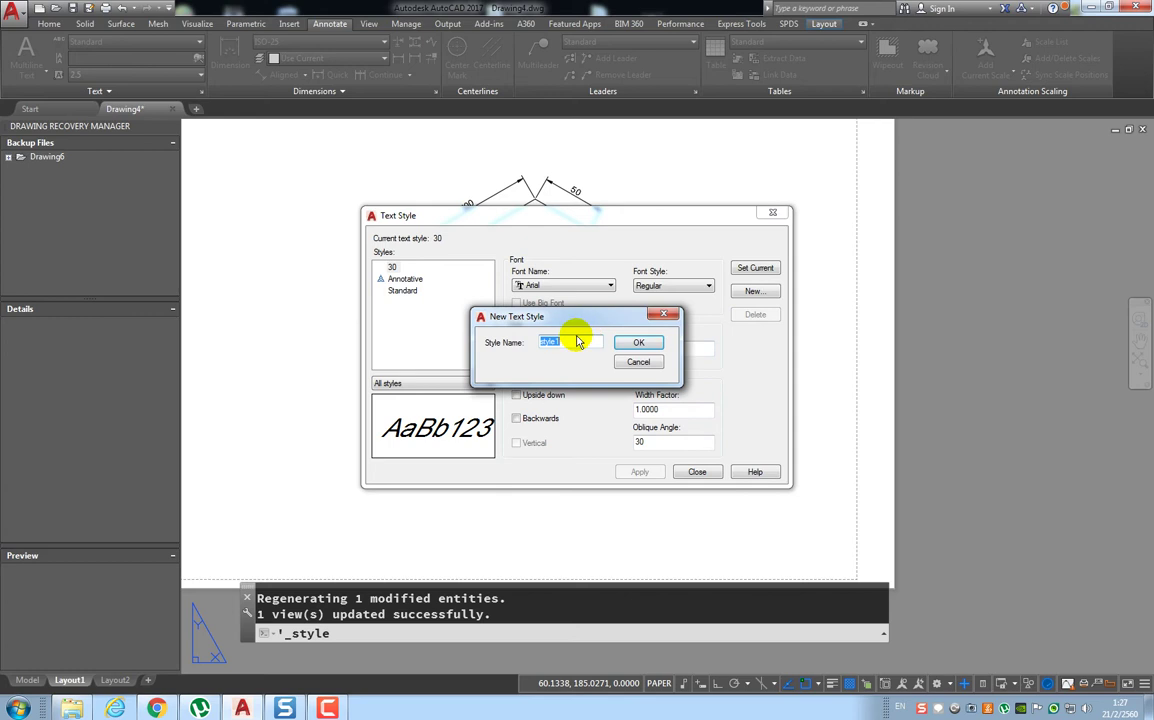
pyautogui.press('BackSpace')
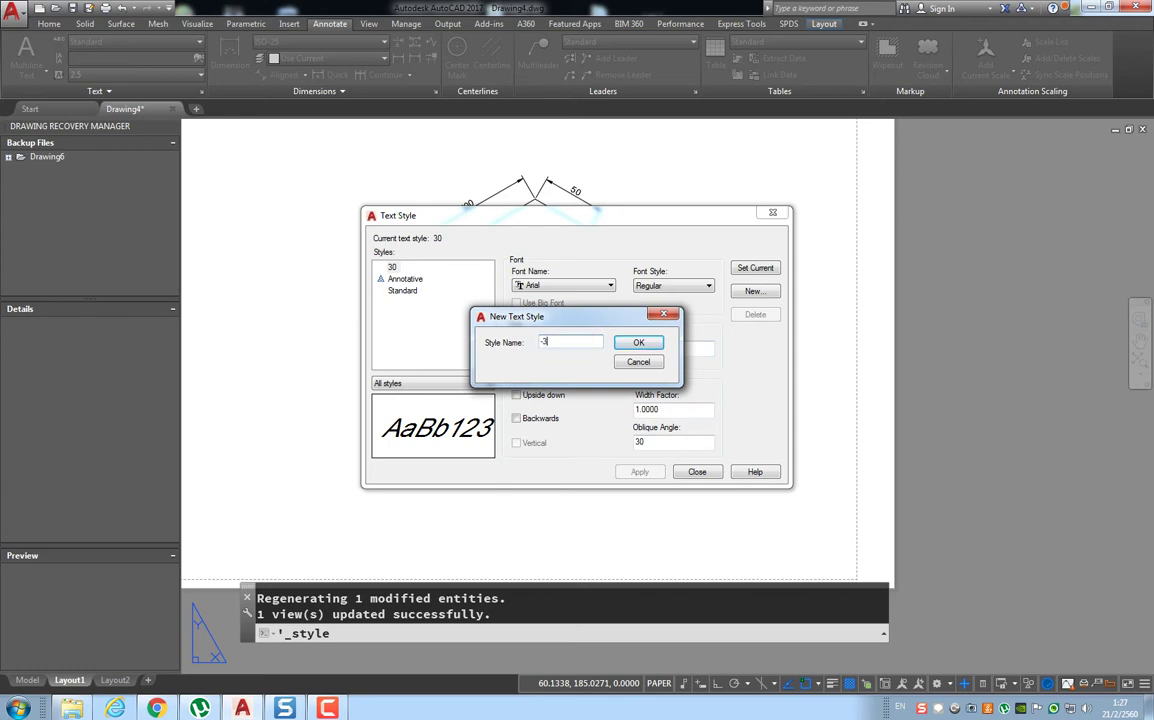
pyautogui.click(636, 346)
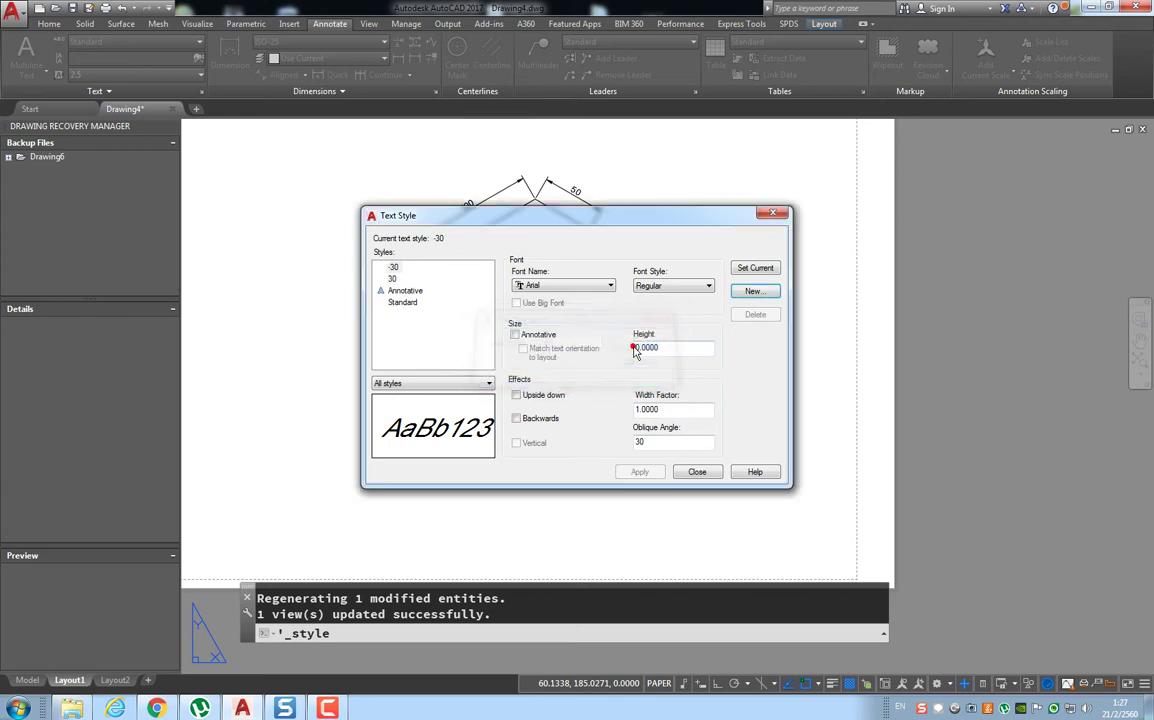
pyautogui.click(638, 442)
pyautogui.write('30')
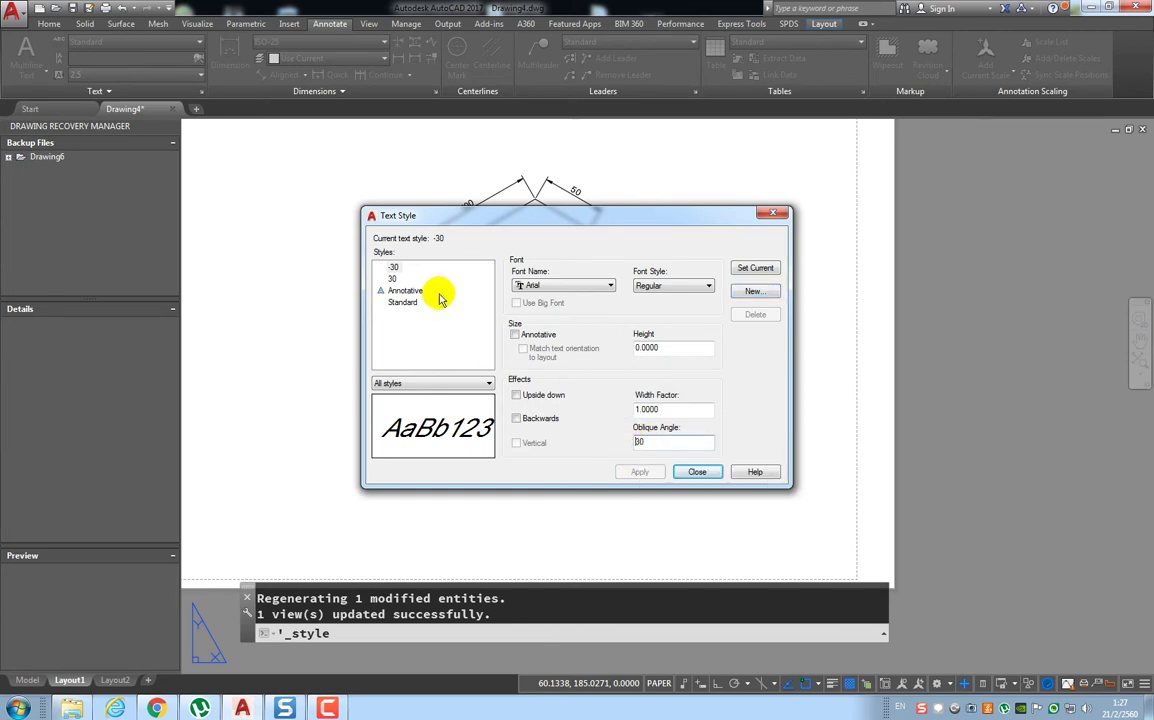
pyautogui.click(640, 442)
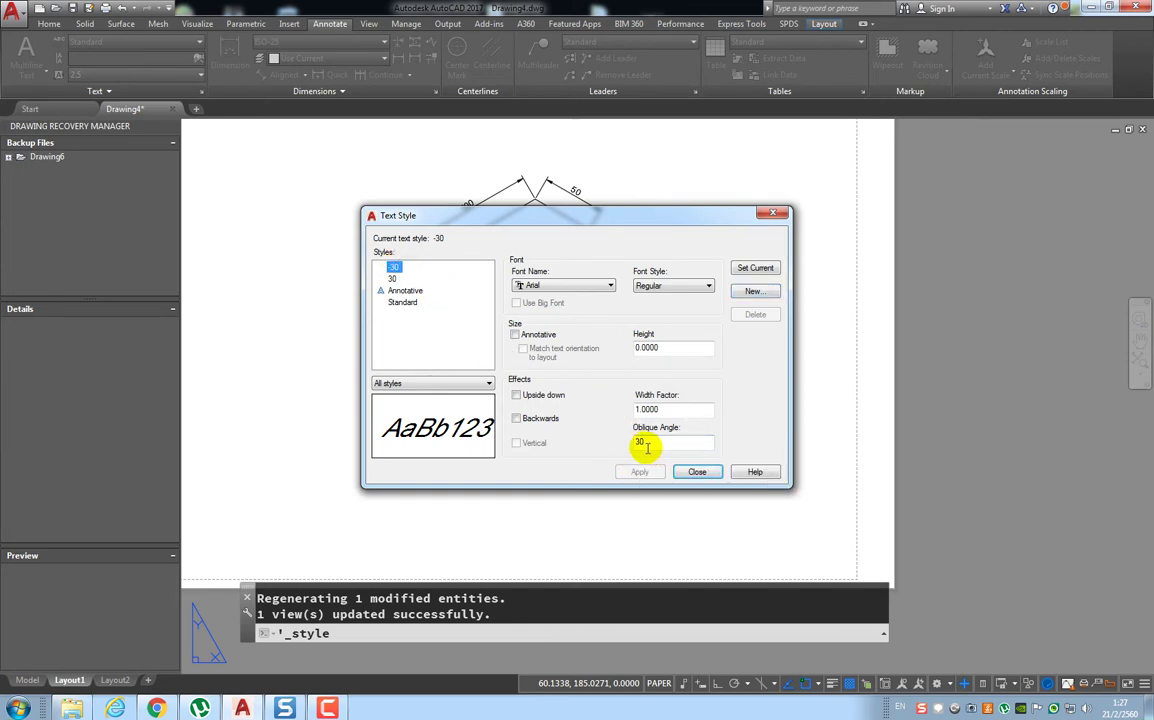
pyautogui.write('-')
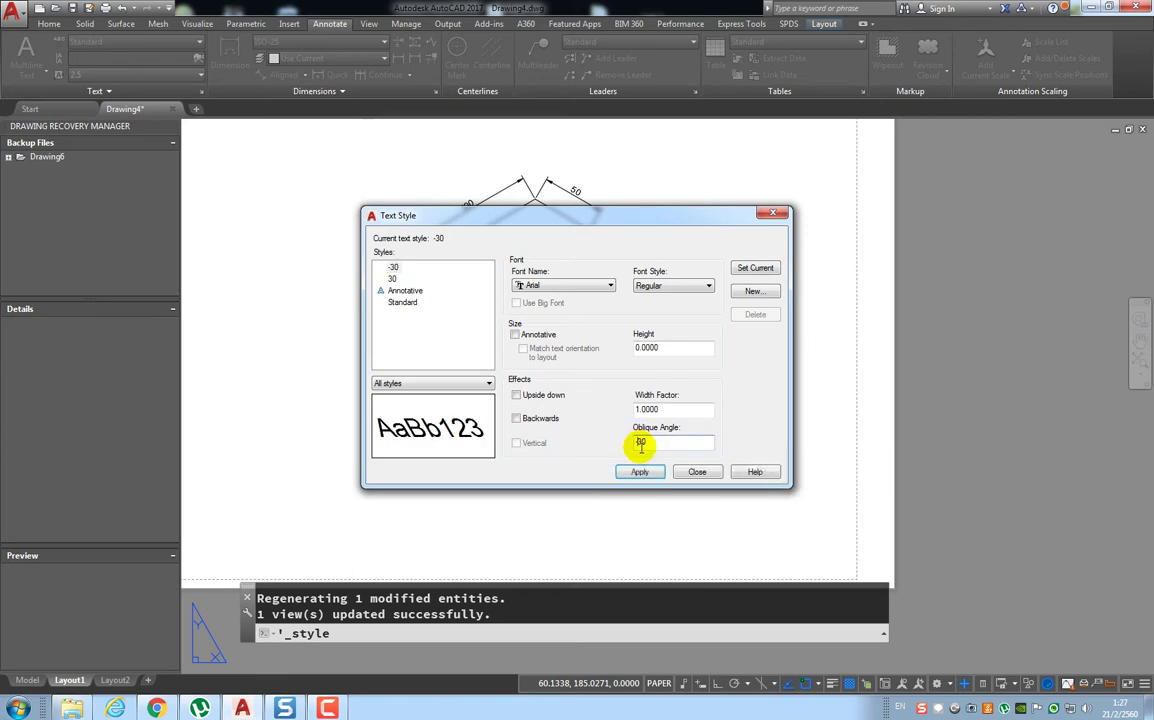
pyautogui.click(640, 472)
pyautogui.click(697, 472)
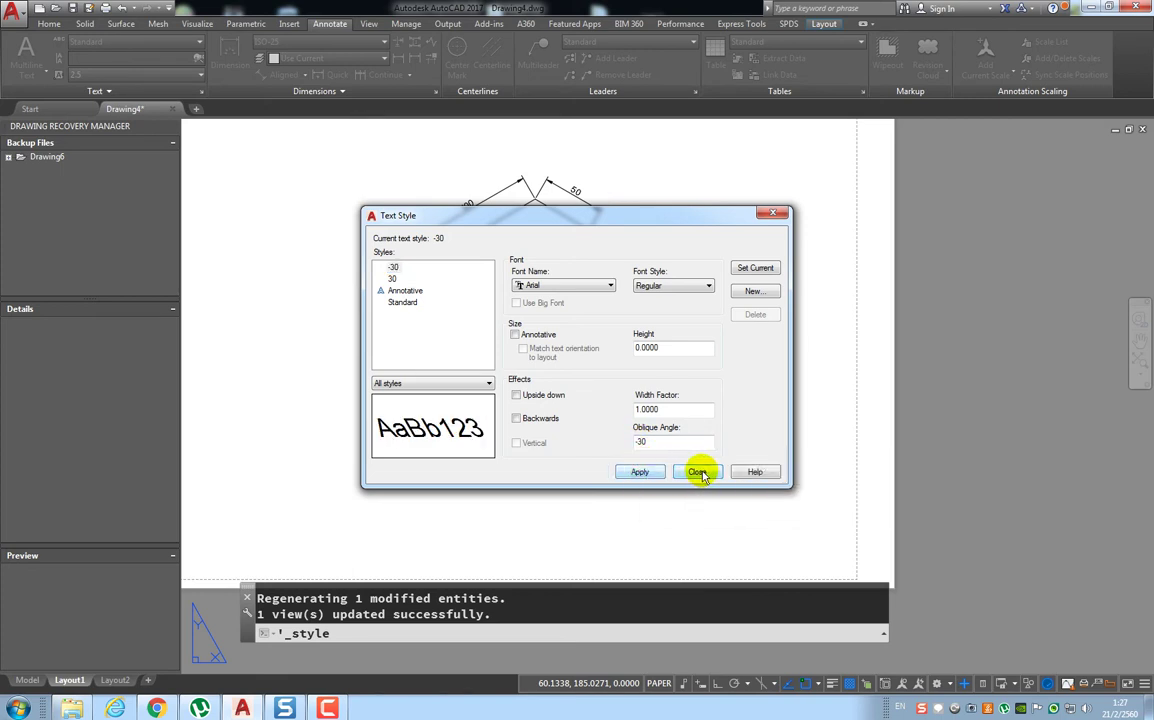
pyautogui.click(591, 391)
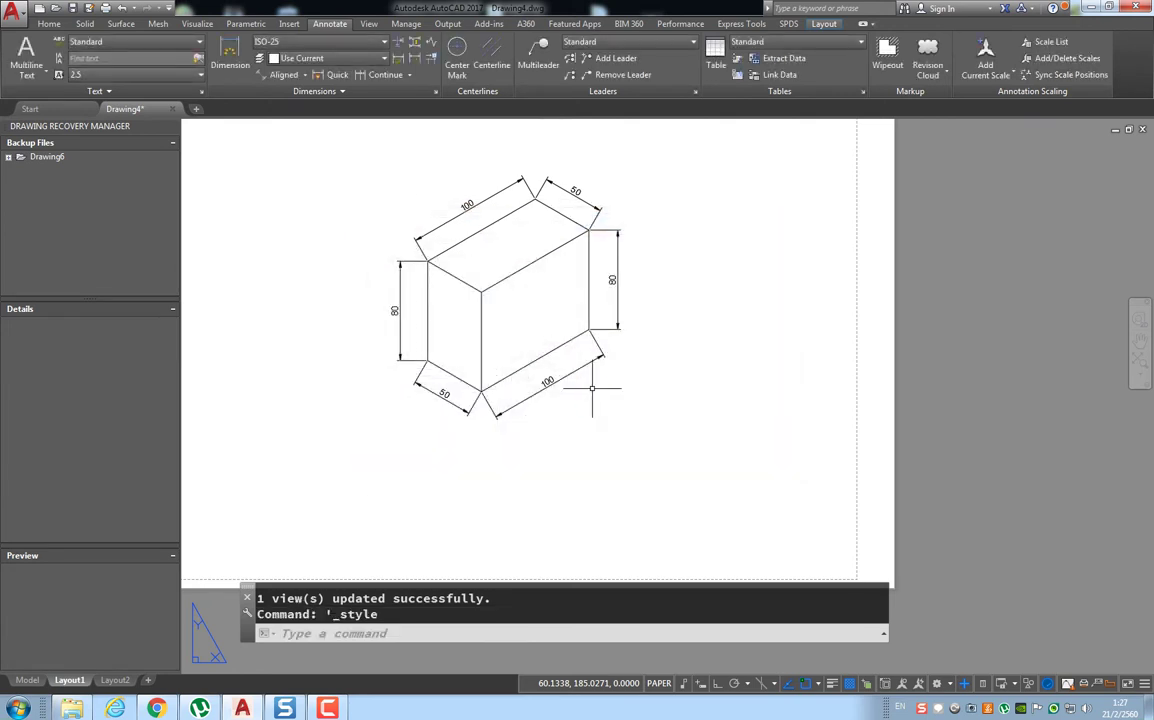
# - Create dimension style 30 with red dimension lines and red extension lines
pyautogui.click(437, 96)
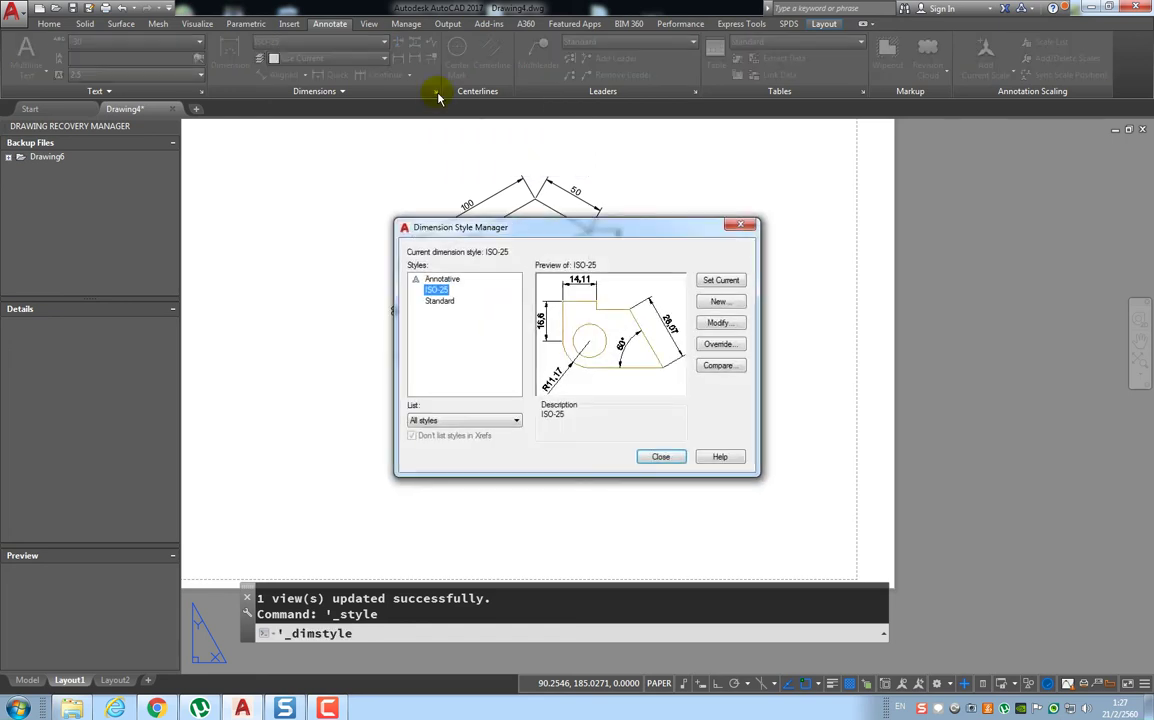
pyautogui.click(719, 304)
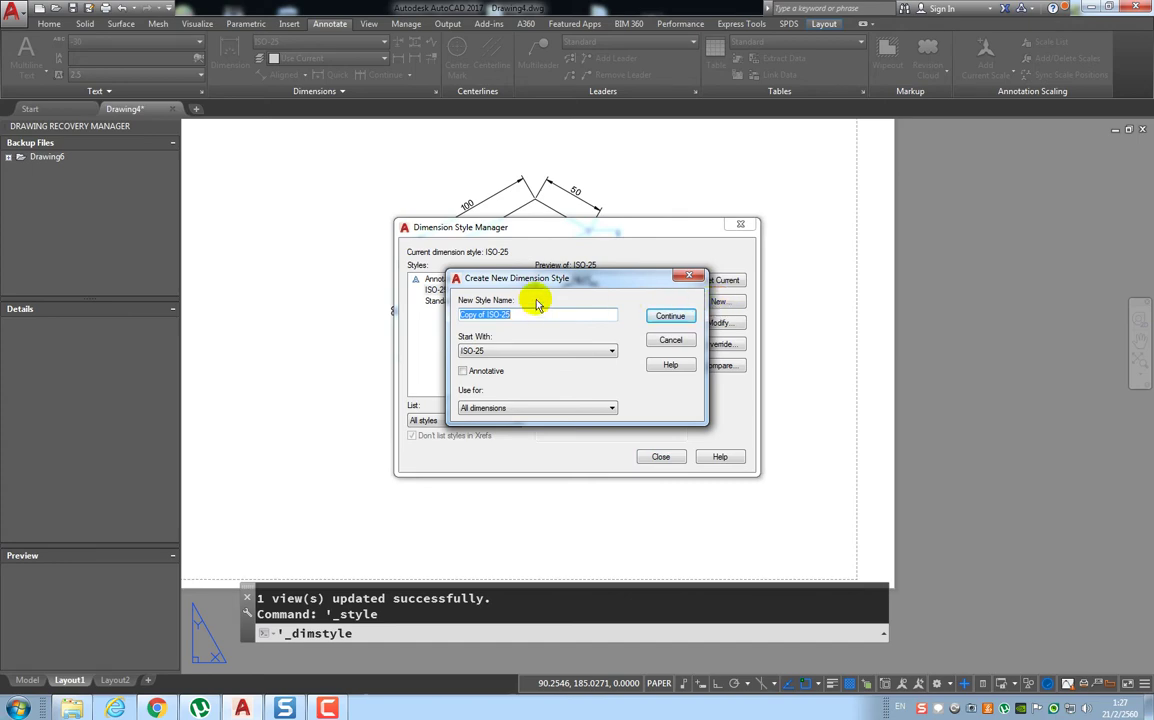
pyautogui.write('30')
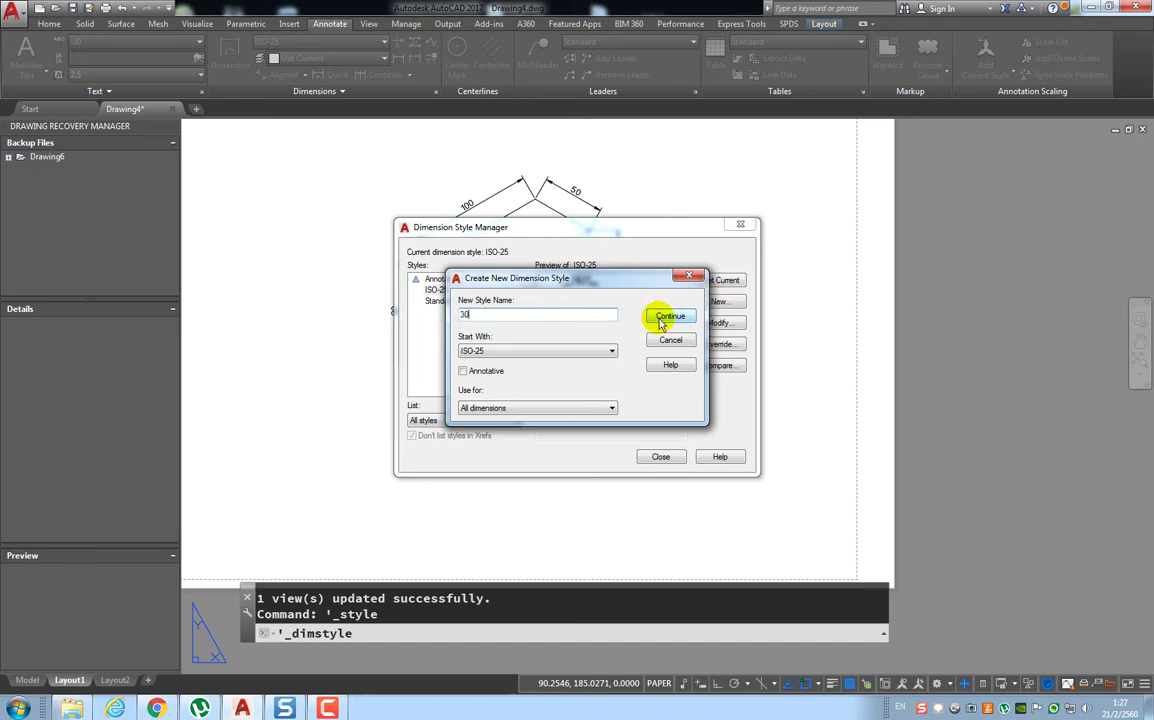
pyautogui.click(668, 318)
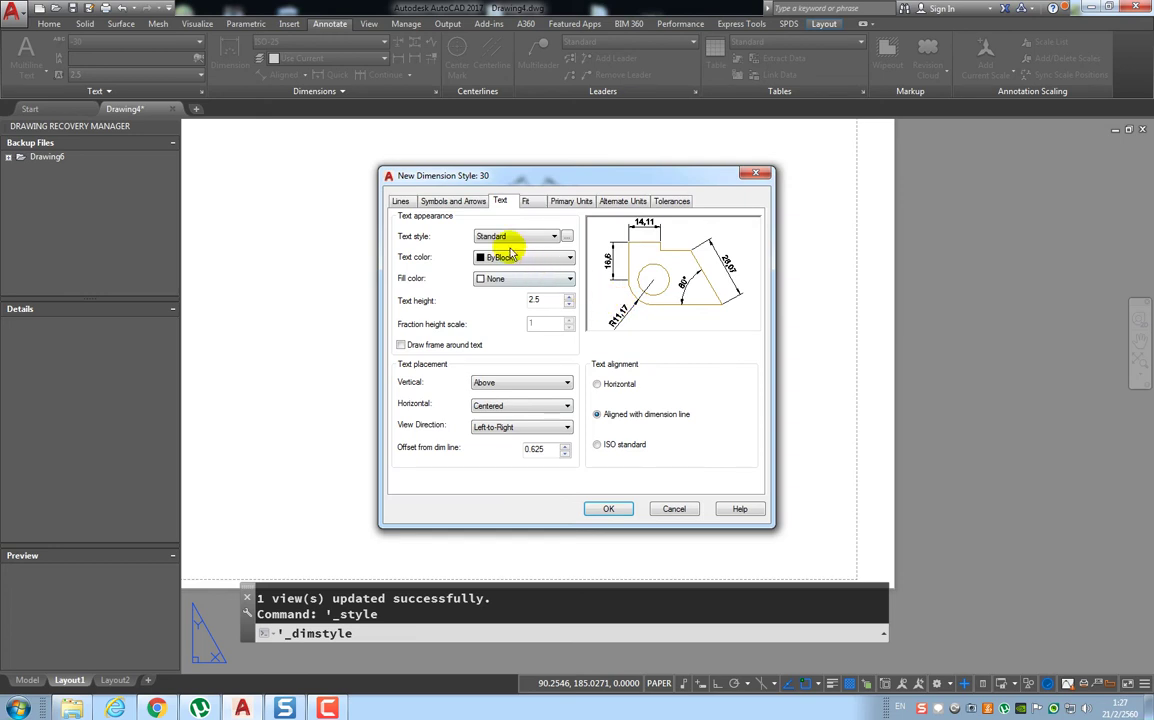
pyautogui.click(401, 201)
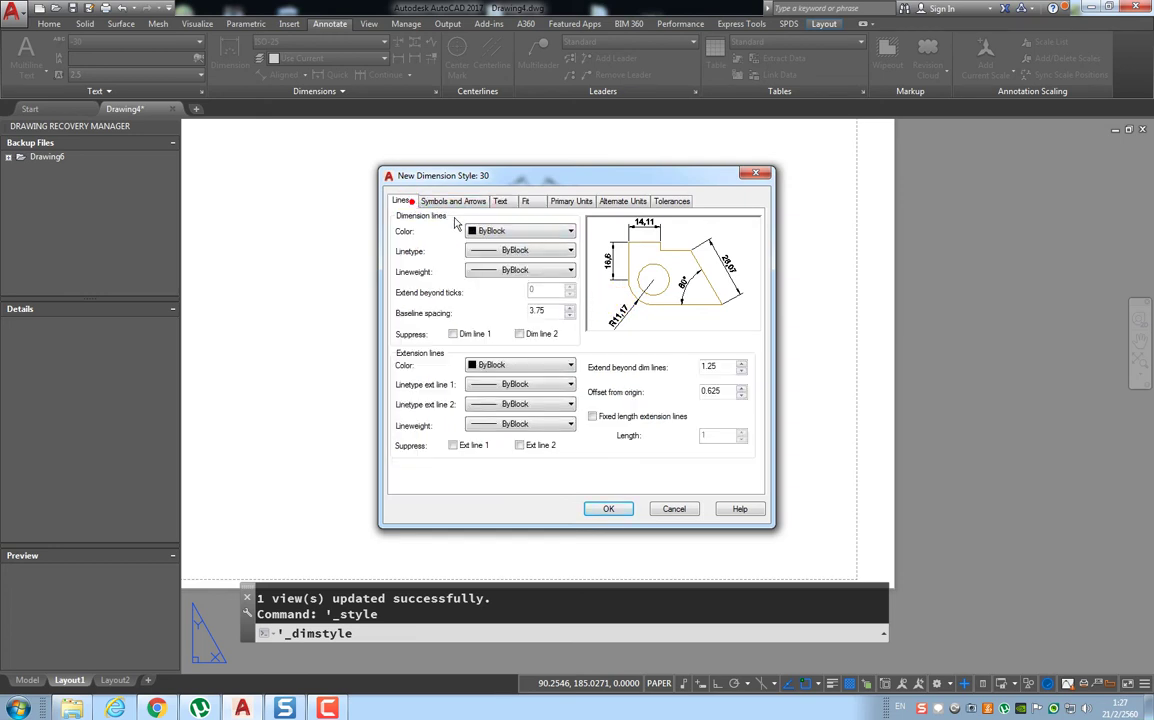
pyautogui.click(529, 233)
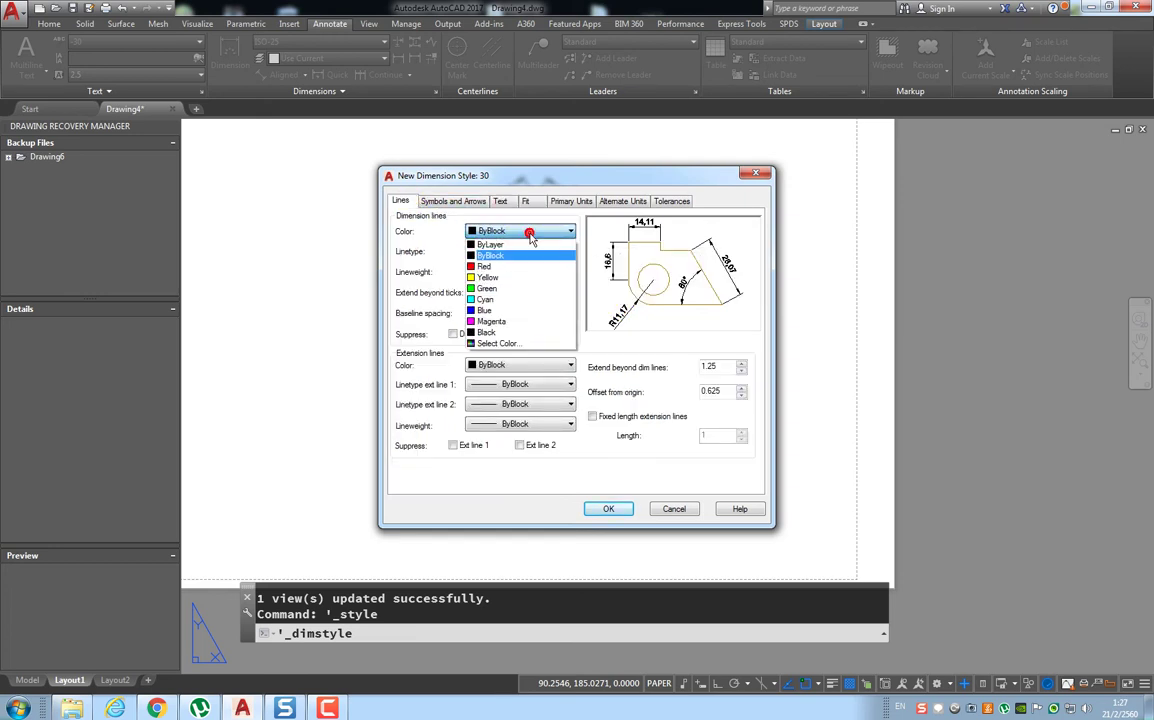
pyautogui.click(513, 265)
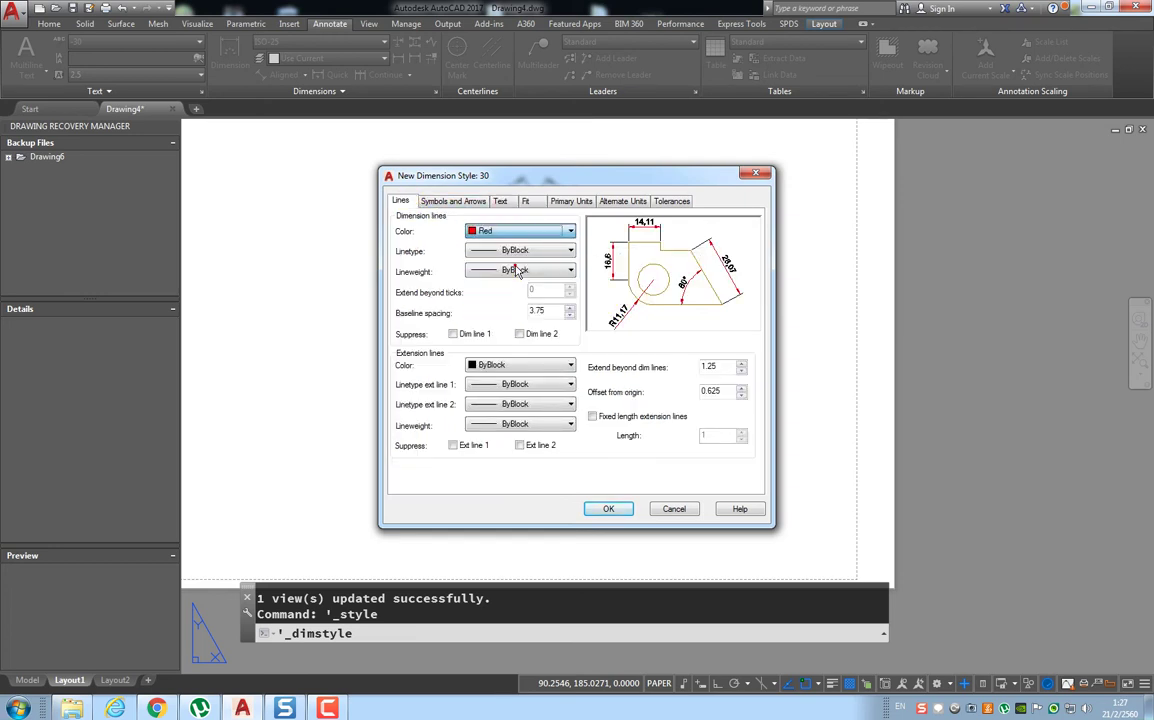
pyautogui.click(527, 364)
pyautogui.click(507, 399)
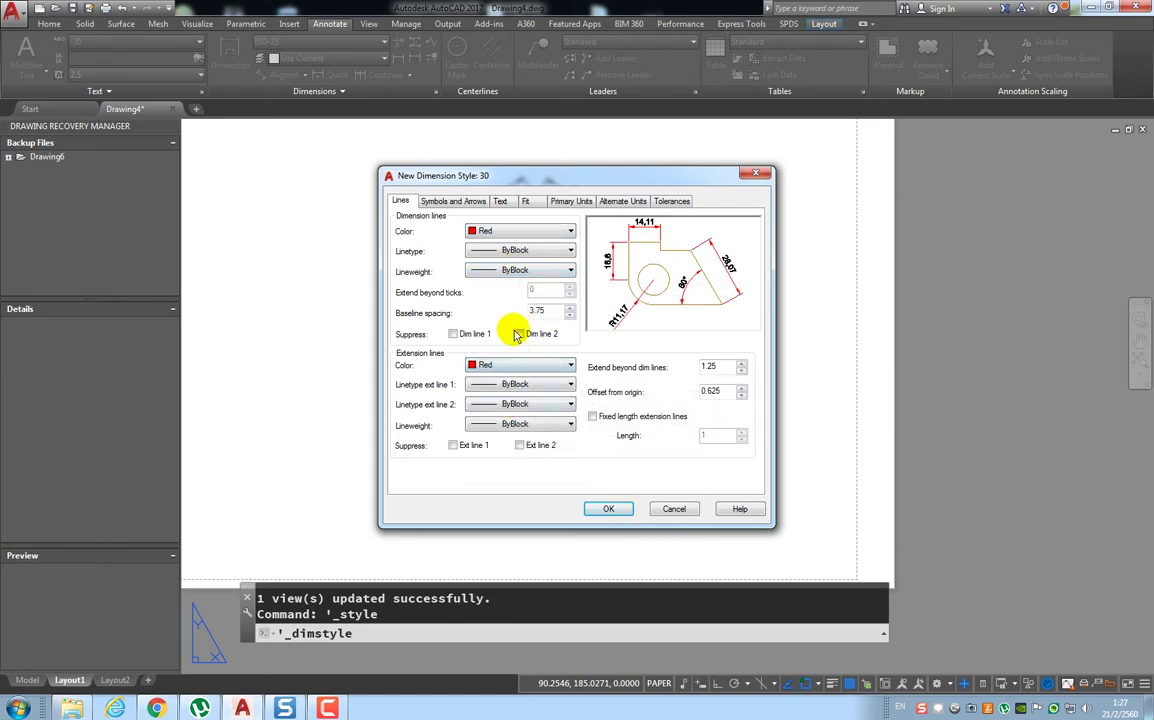
# - Give style 30 the 30 text style, blue text and ISO standard alignment, then confirm
pyautogui.click(503, 203)
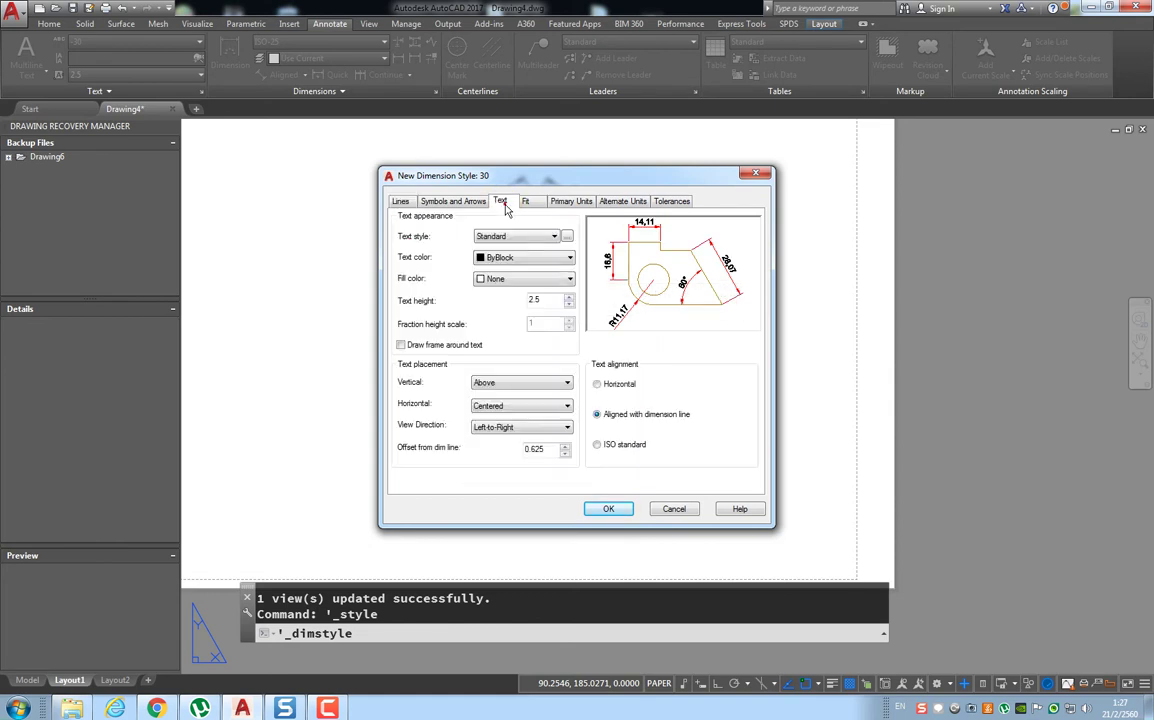
pyautogui.click(519, 240)
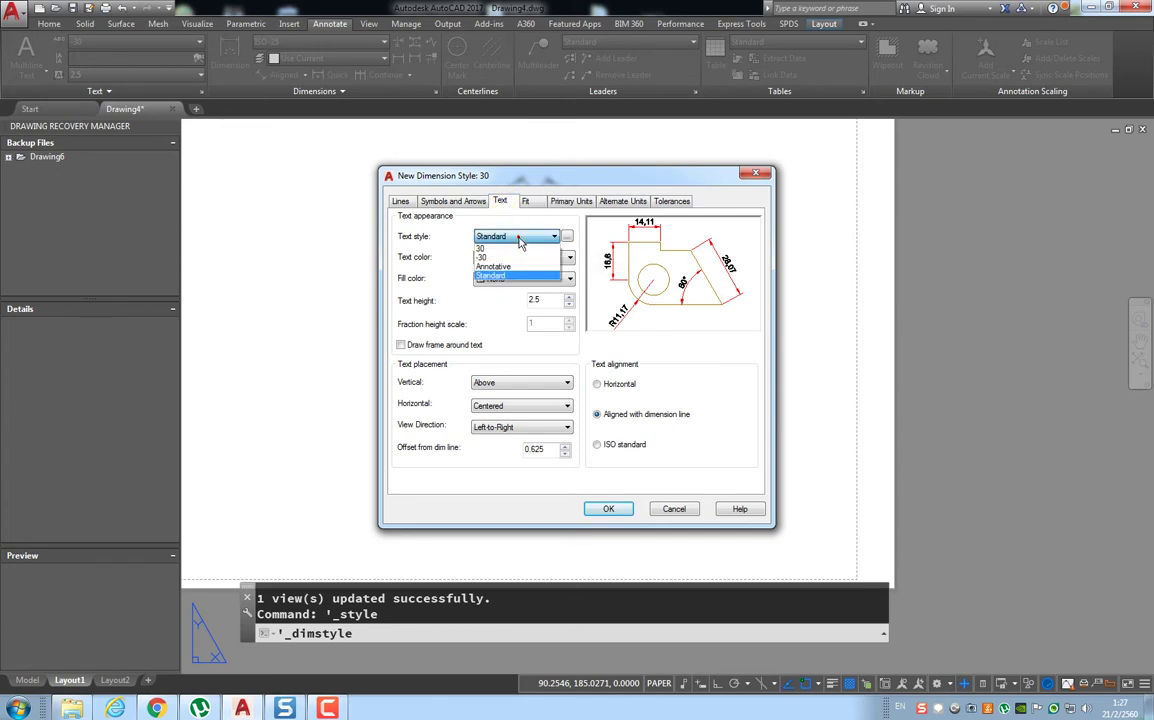
pyautogui.click(519, 248)
pyautogui.click(514, 257)
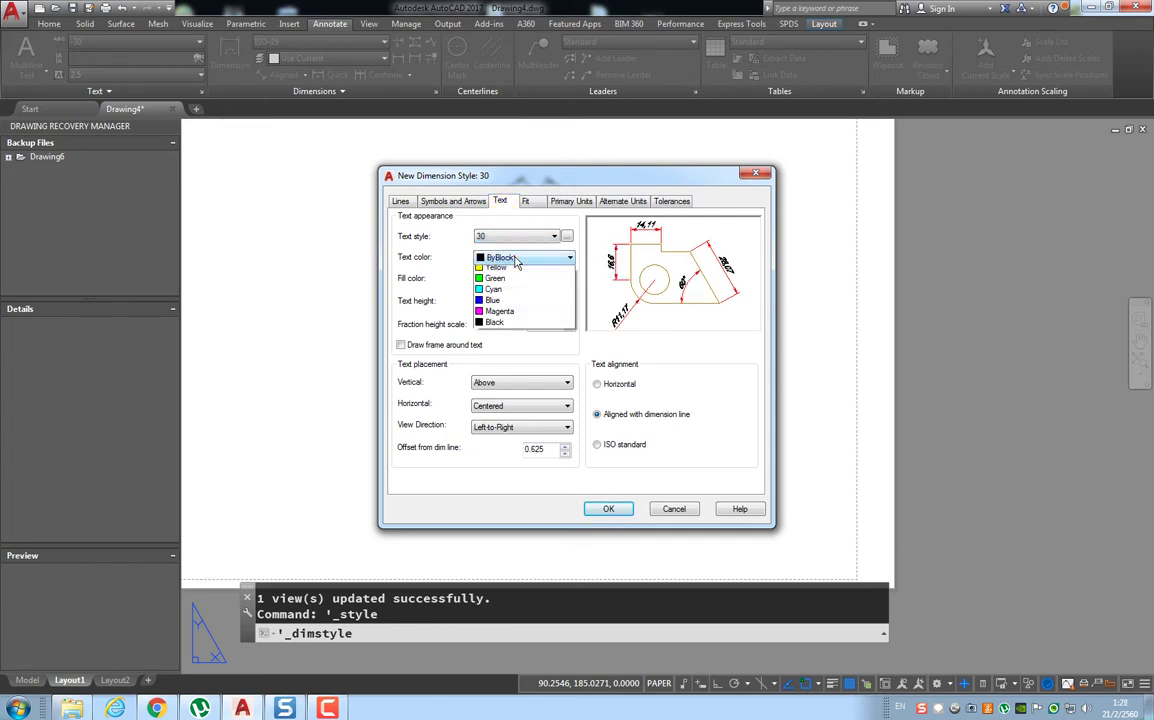
pyautogui.click(500, 337)
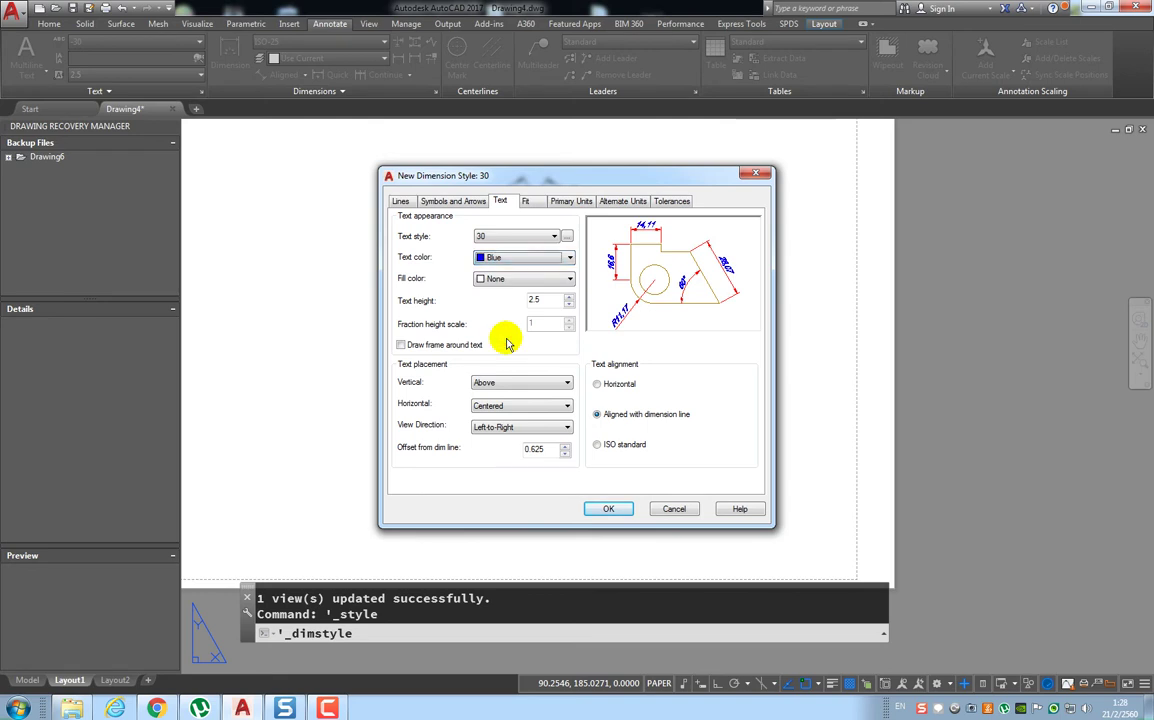
pyautogui.click(598, 444)
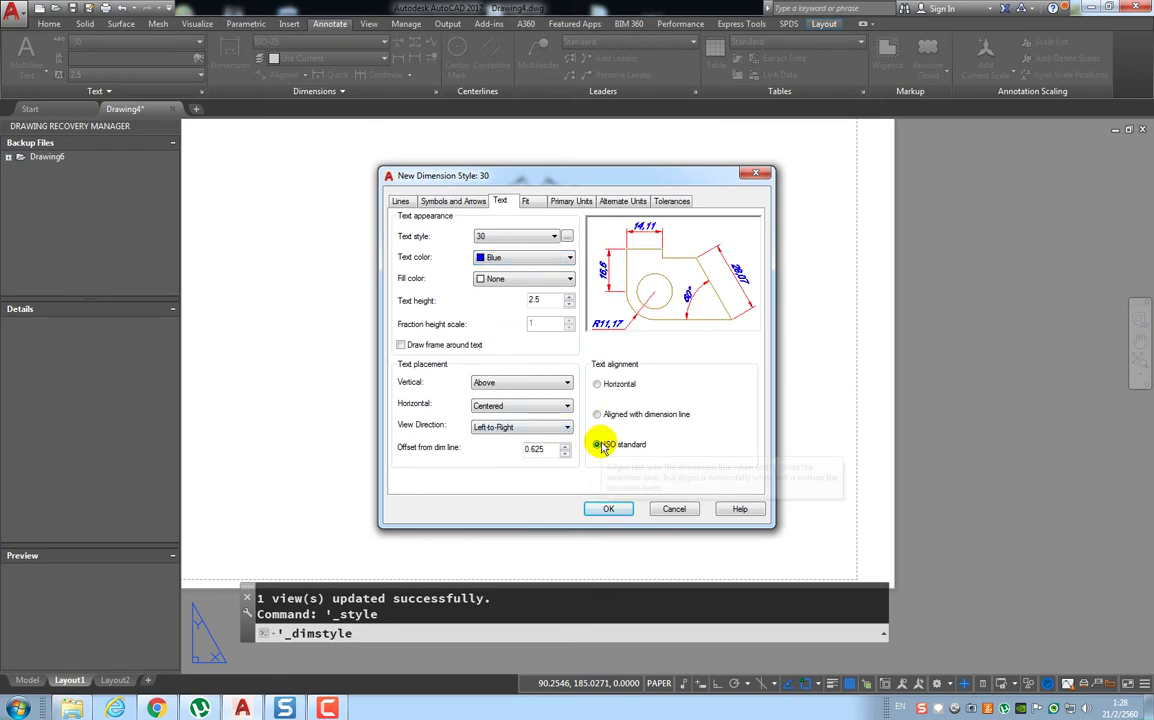
pyautogui.click(603, 508)
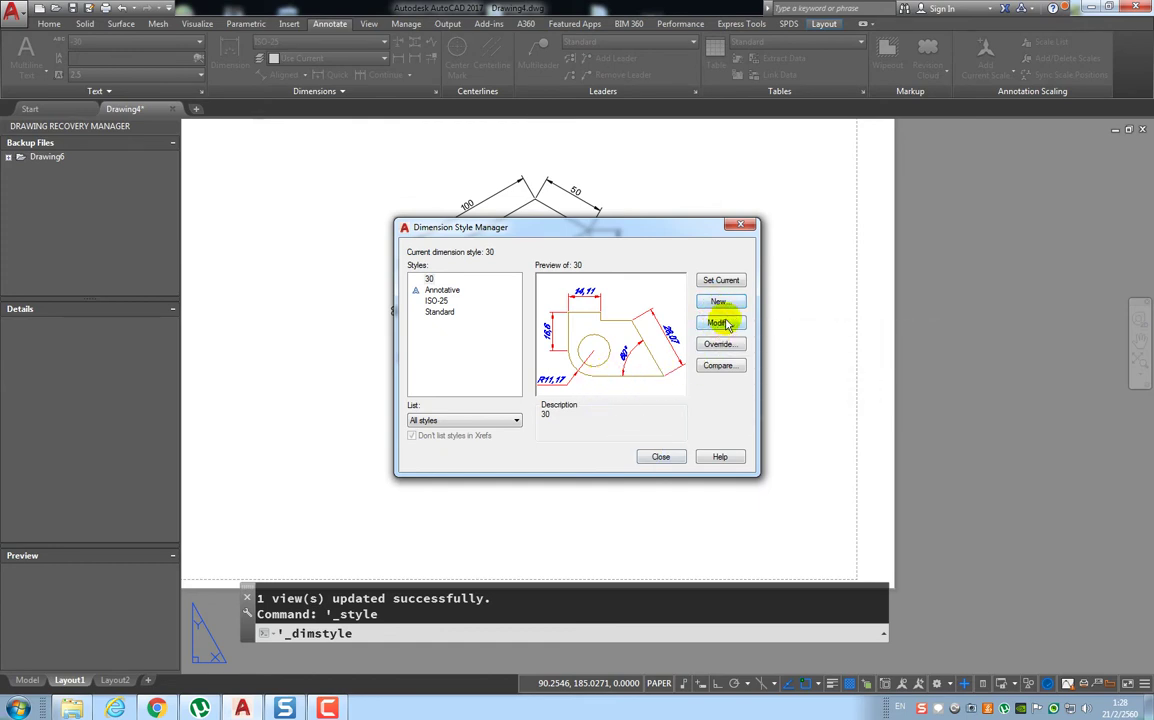
# - Create dimension style -30 from style 30, switching its text style to -30, and close the manager
pyautogui.click(720, 302)
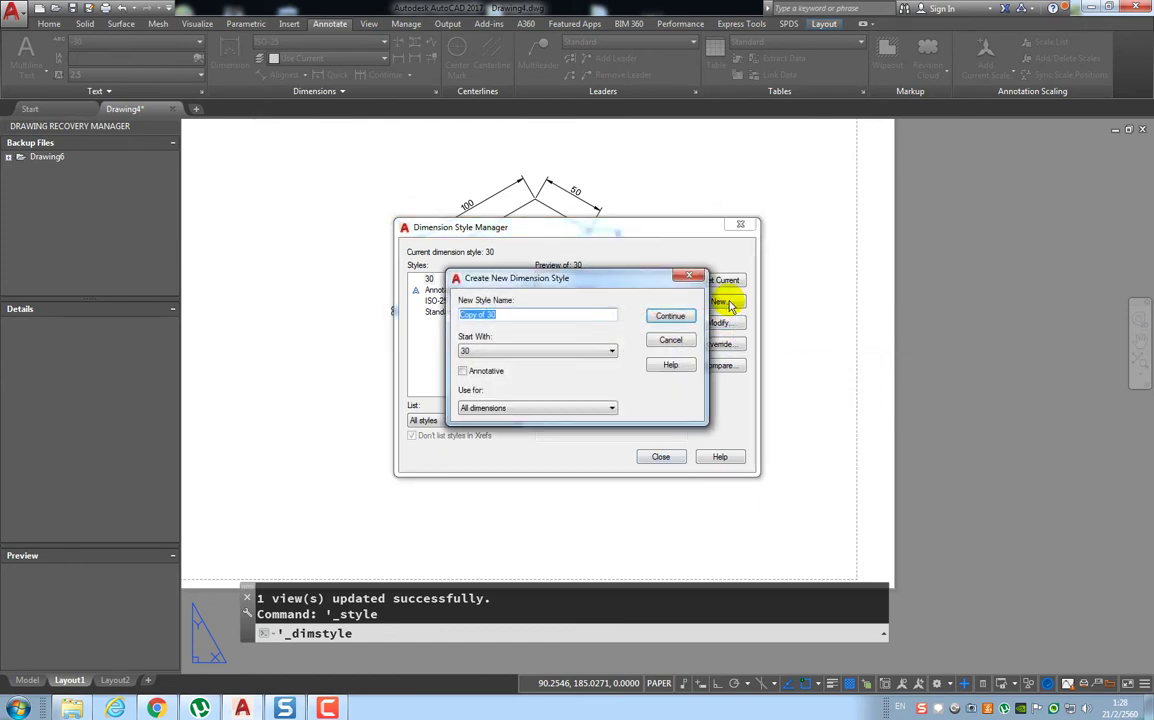
pyautogui.write('30')
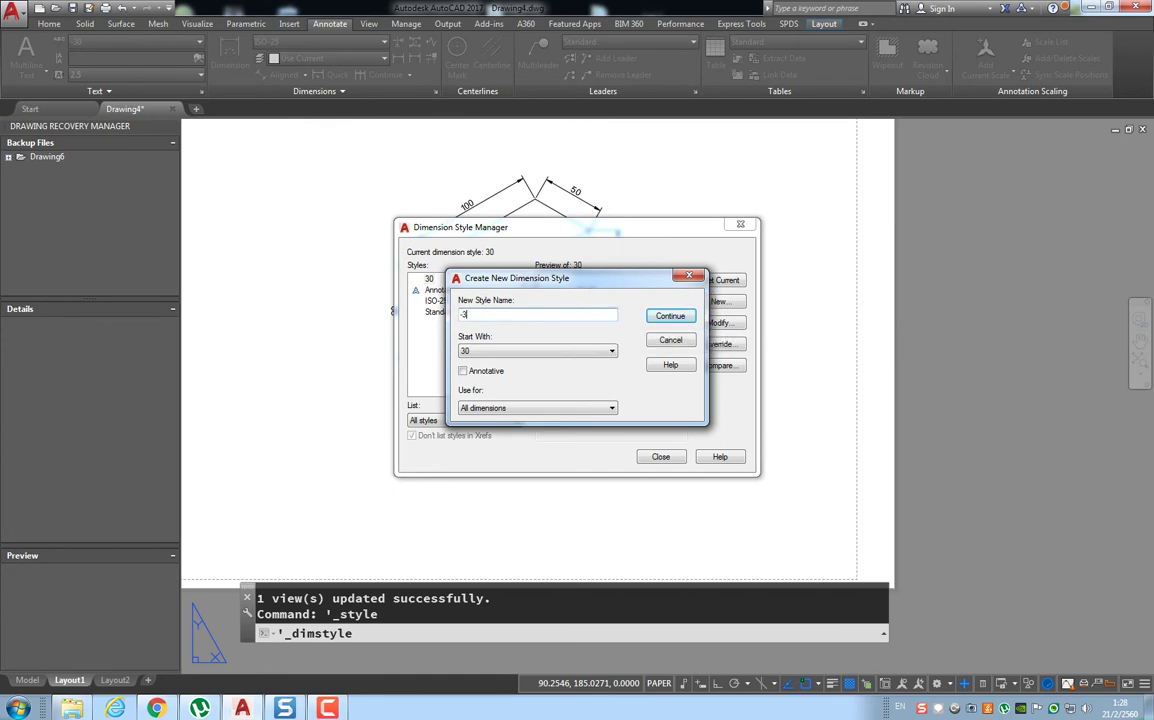
pyautogui.click(668, 318)
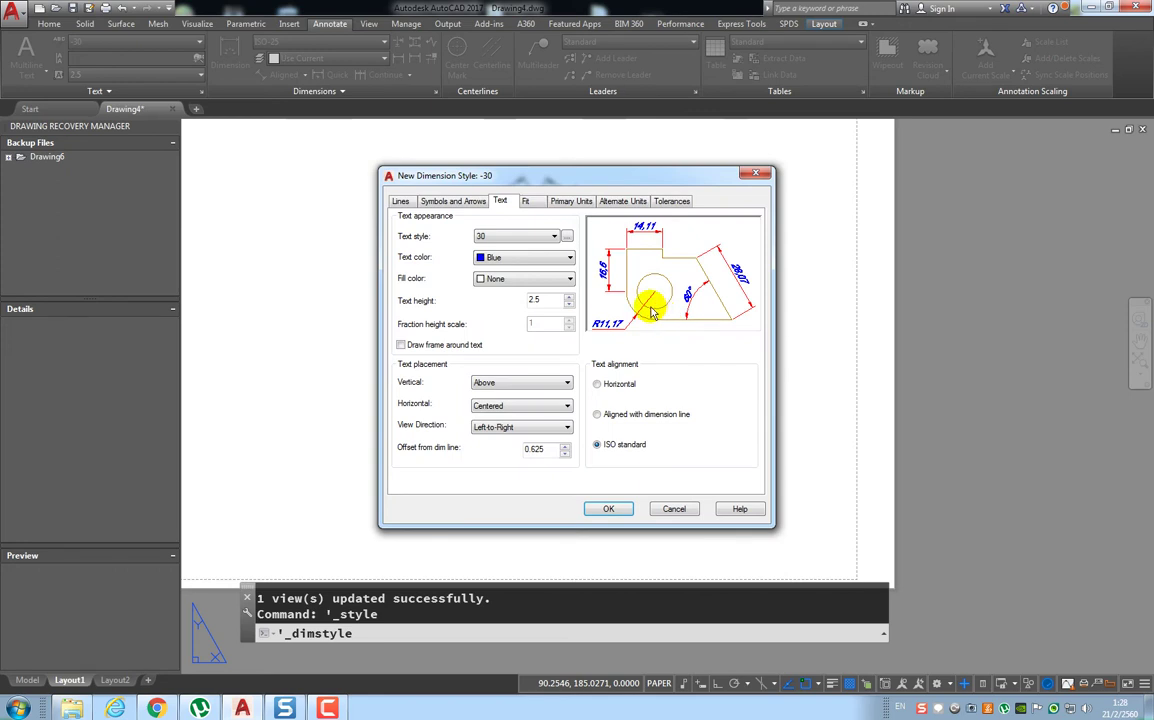
pyautogui.click(408, 201)
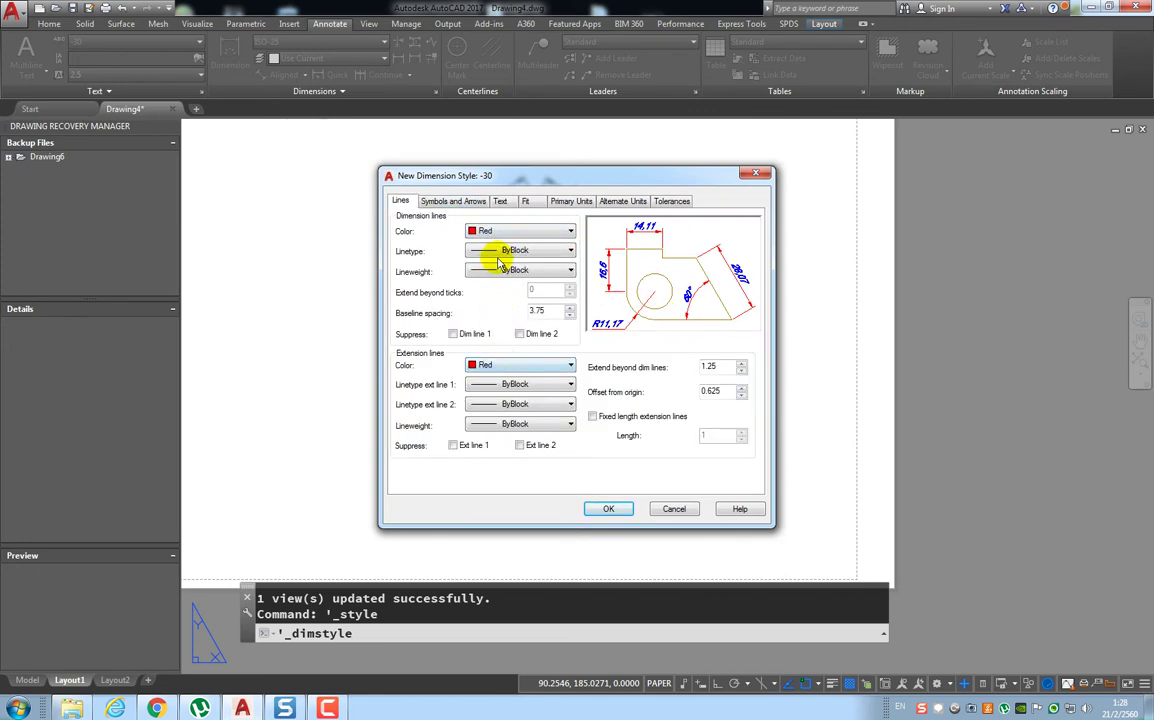
pyautogui.click(500, 201)
pyautogui.click(500, 236)
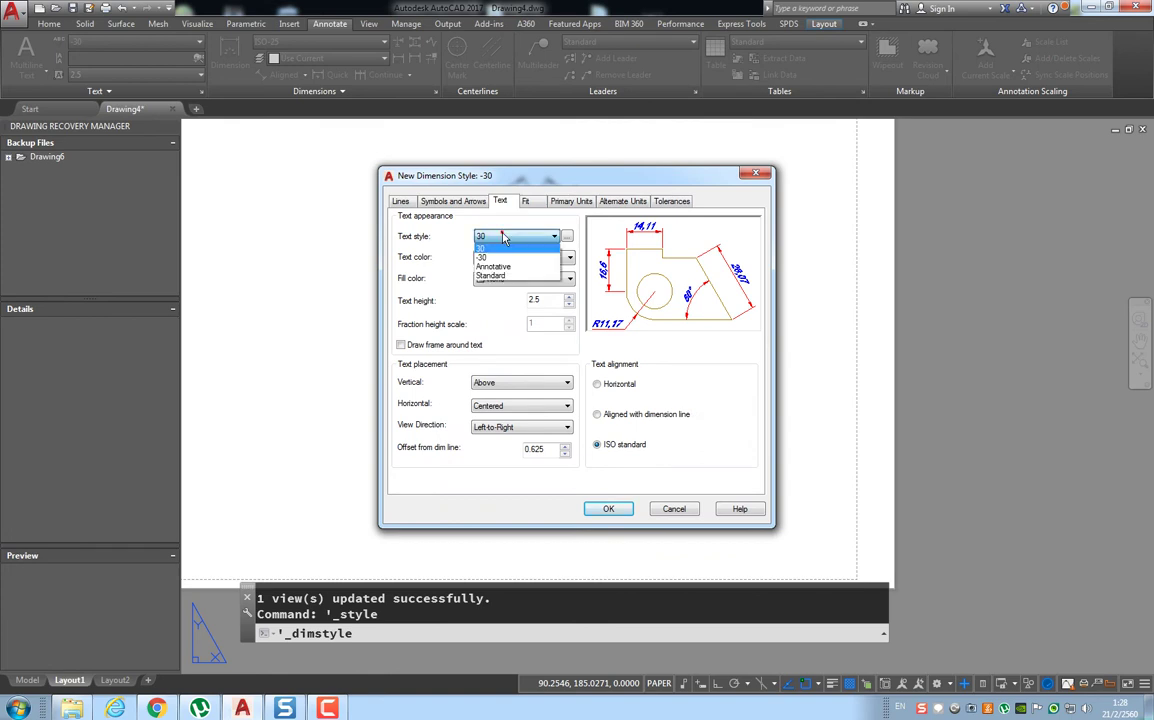
pyautogui.click(504, 254)
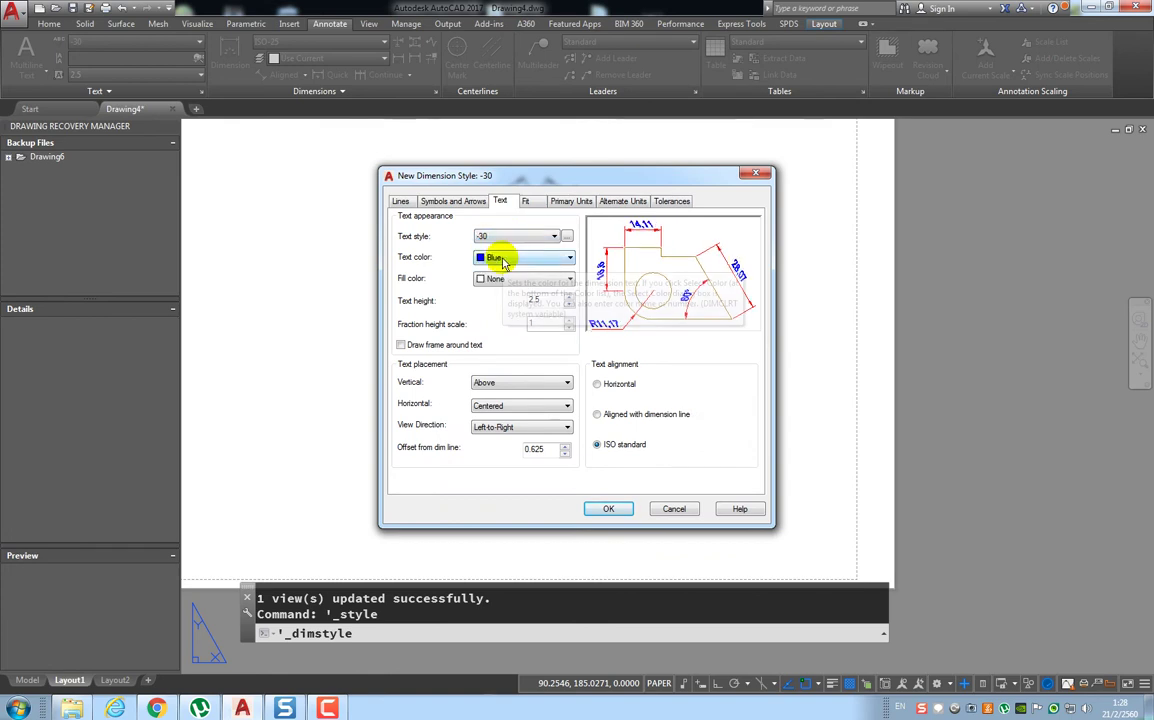
pyautogui.click(605, 508)
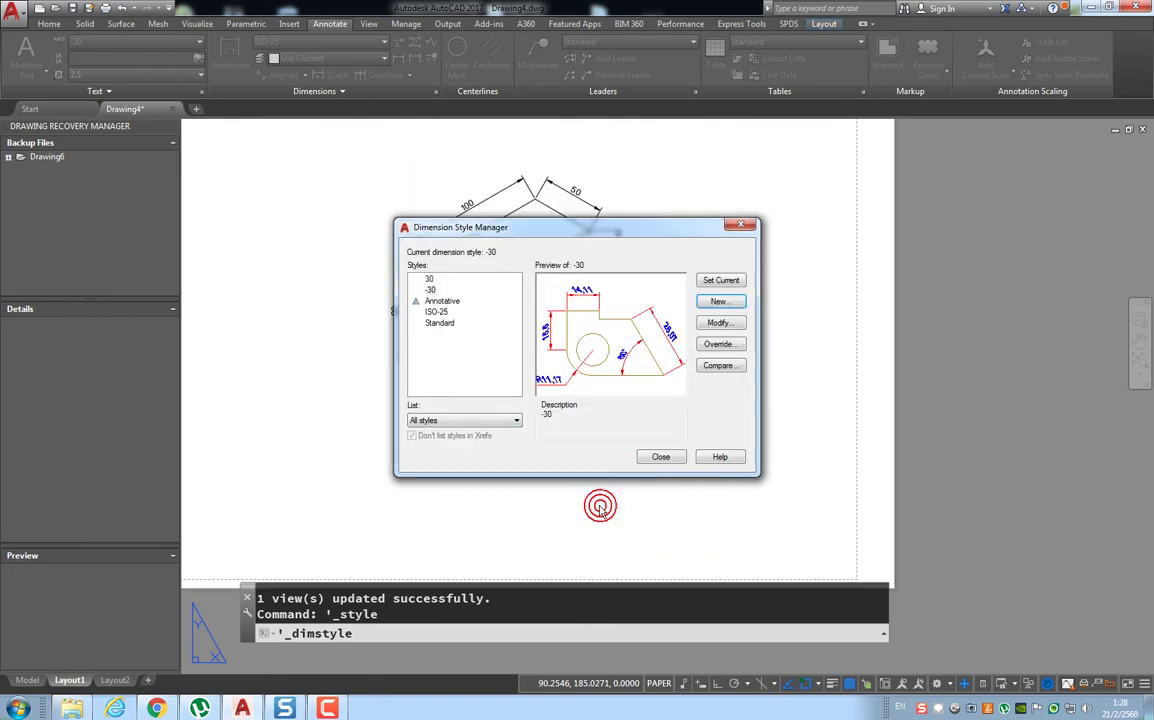
pyautogui.click(661, 457)
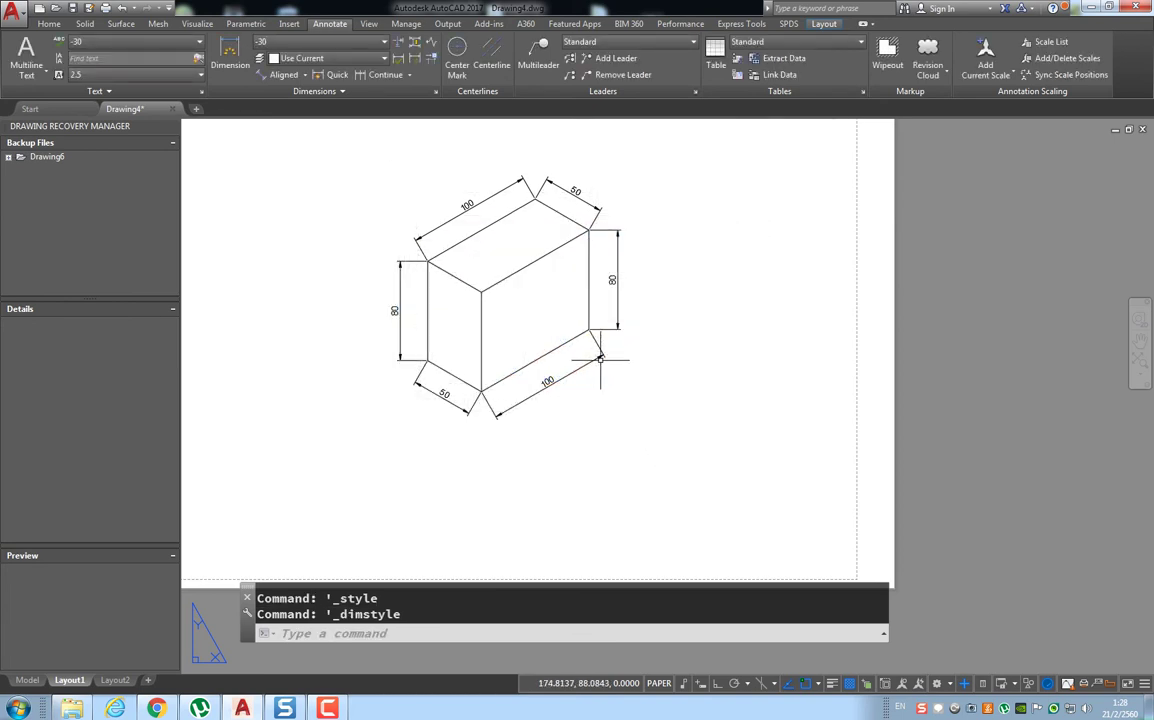
# - Check the bottom 100 dimension's style, then expand the Dimensions slide-out to reveal Oblique
pyautogui.click(605, 355)
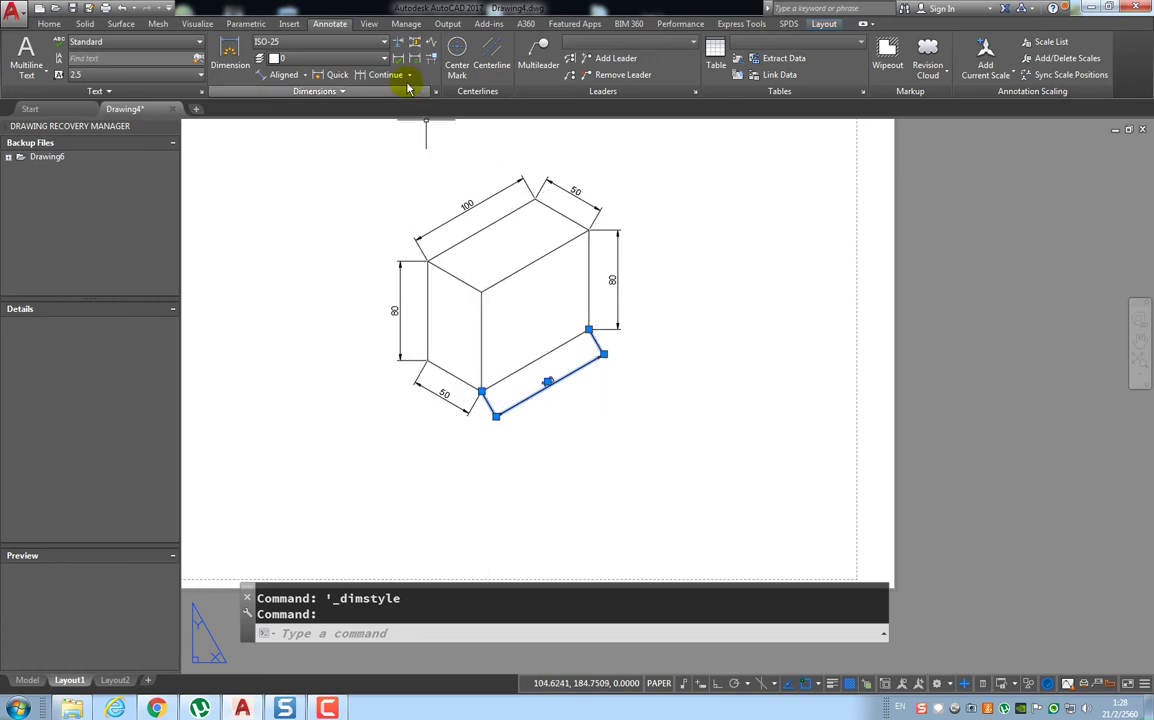
pyautogui.click(385, 42)
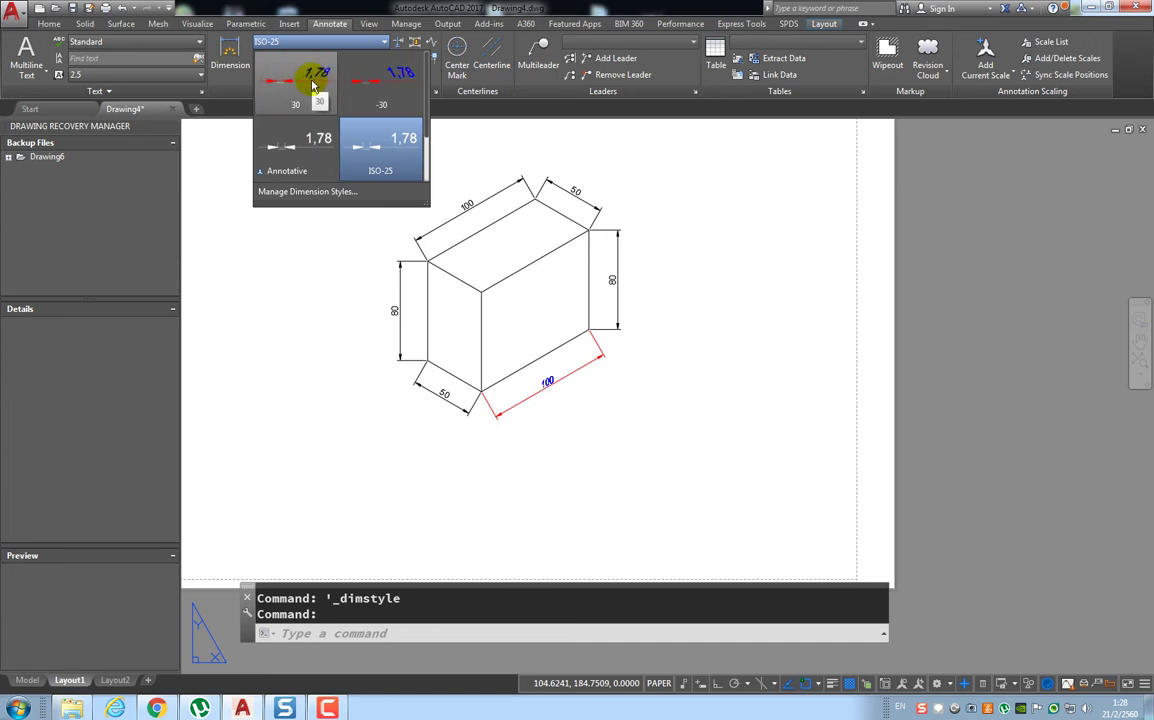
pyautogui.click(689, 255)
pyautogui.press('Escape')
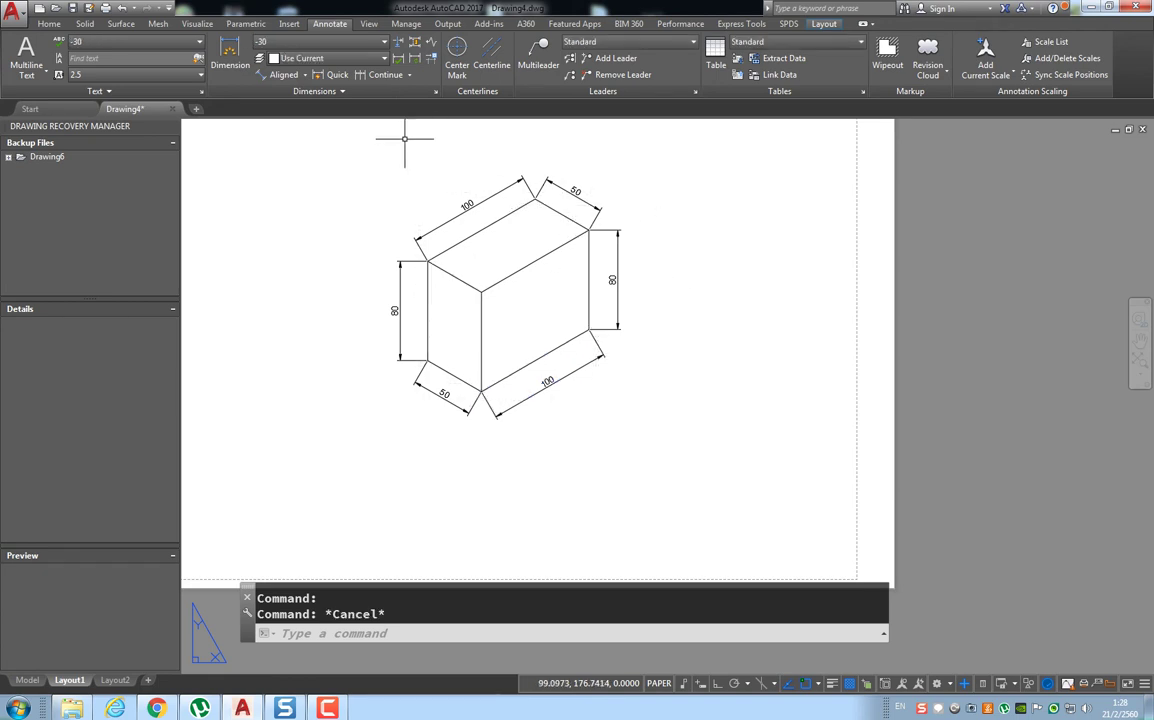
pyautogui.click(341, 95)
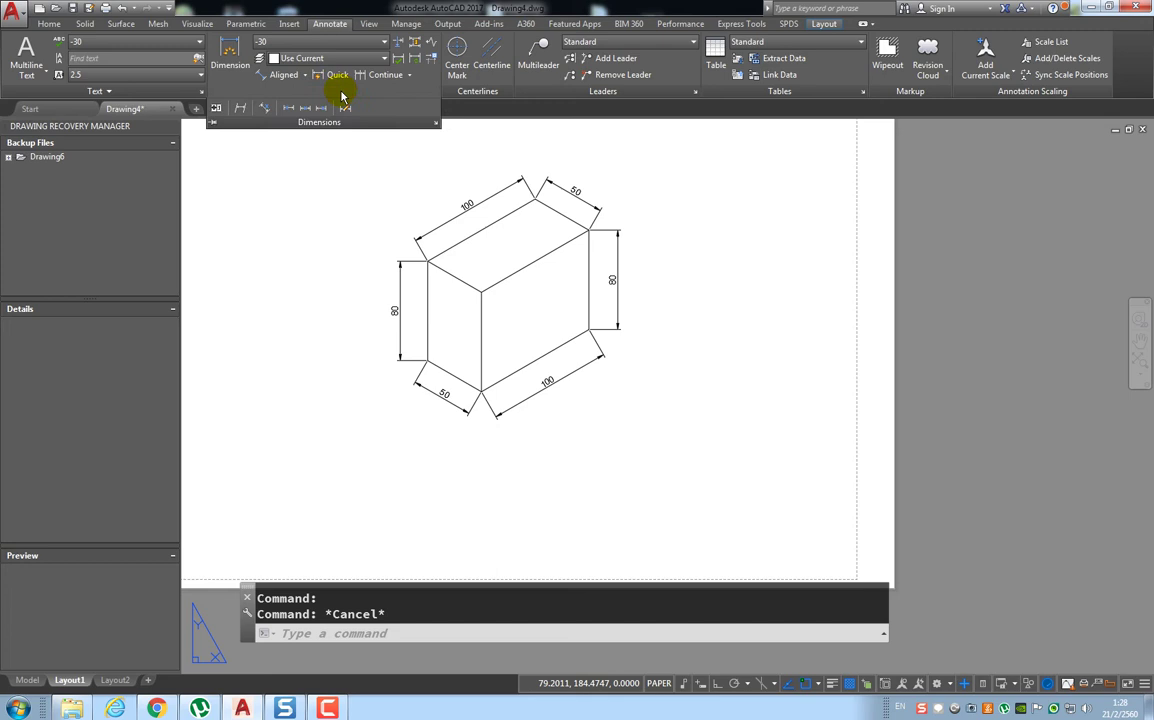
# - Oblique the extension lines of the bottom 100 and 50 dimensions to 90°
pyautogui.click(241, 117)
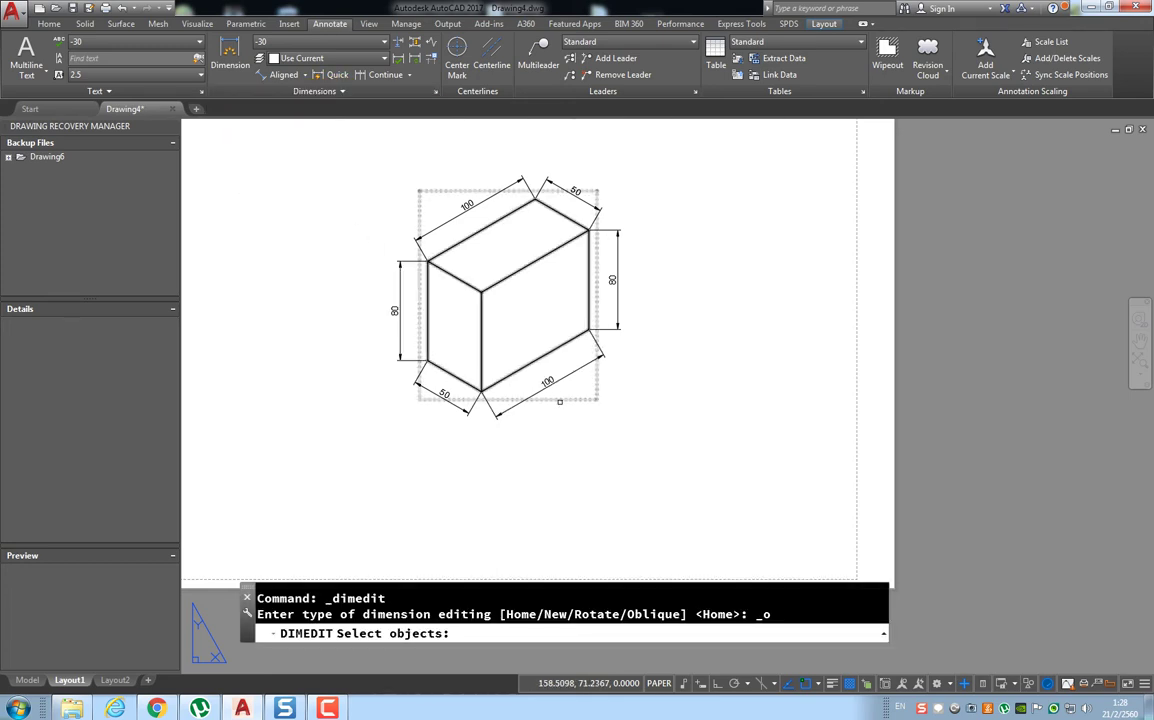
pyautogui.click(584, 365)
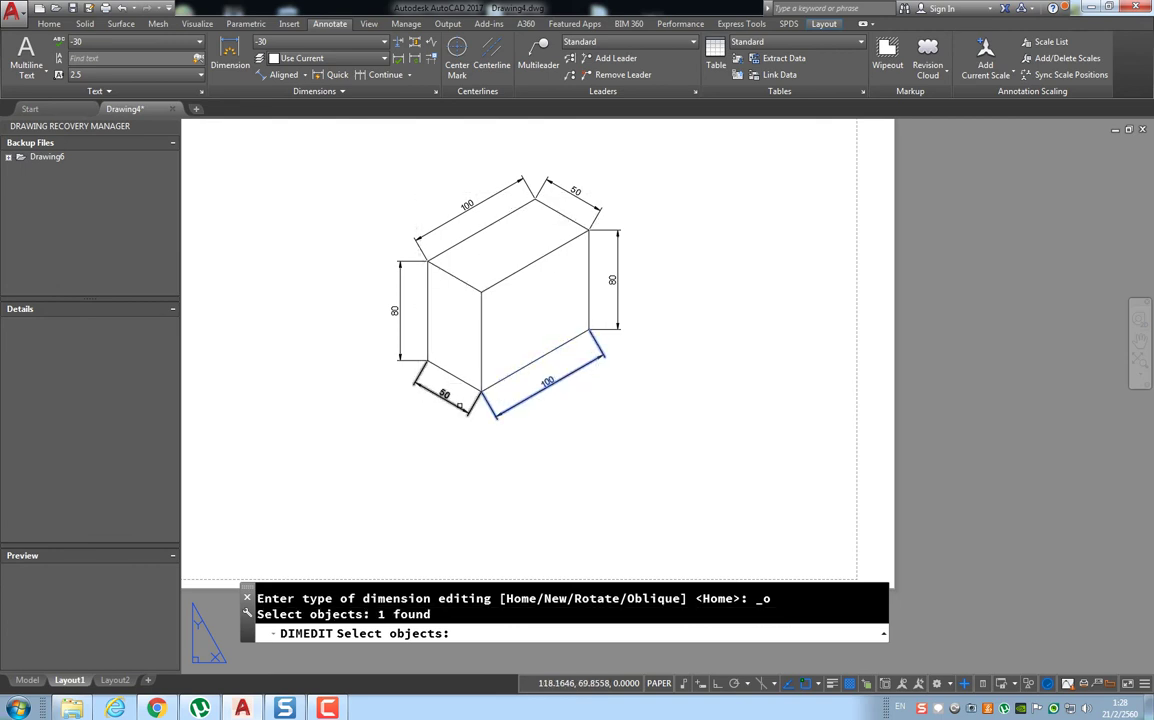
pyautogui.click(461, 405)
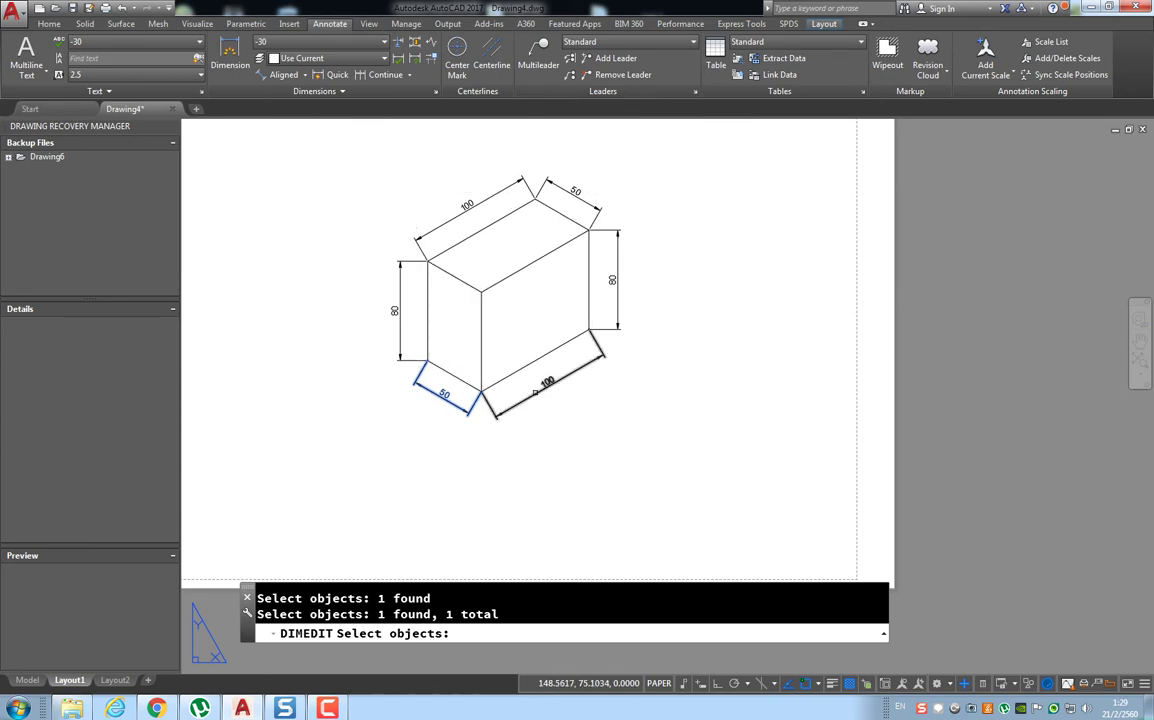
pyautogui.click(508, 409)
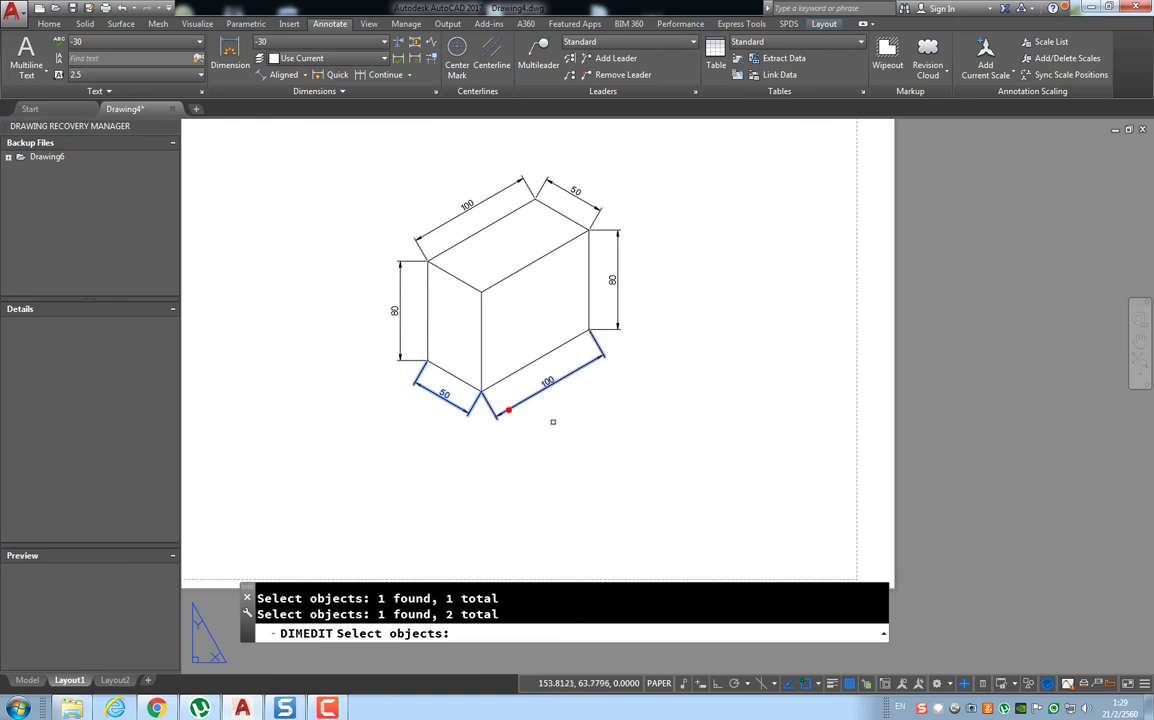
pyautogui.press('Return')
pyautogui.write('90')
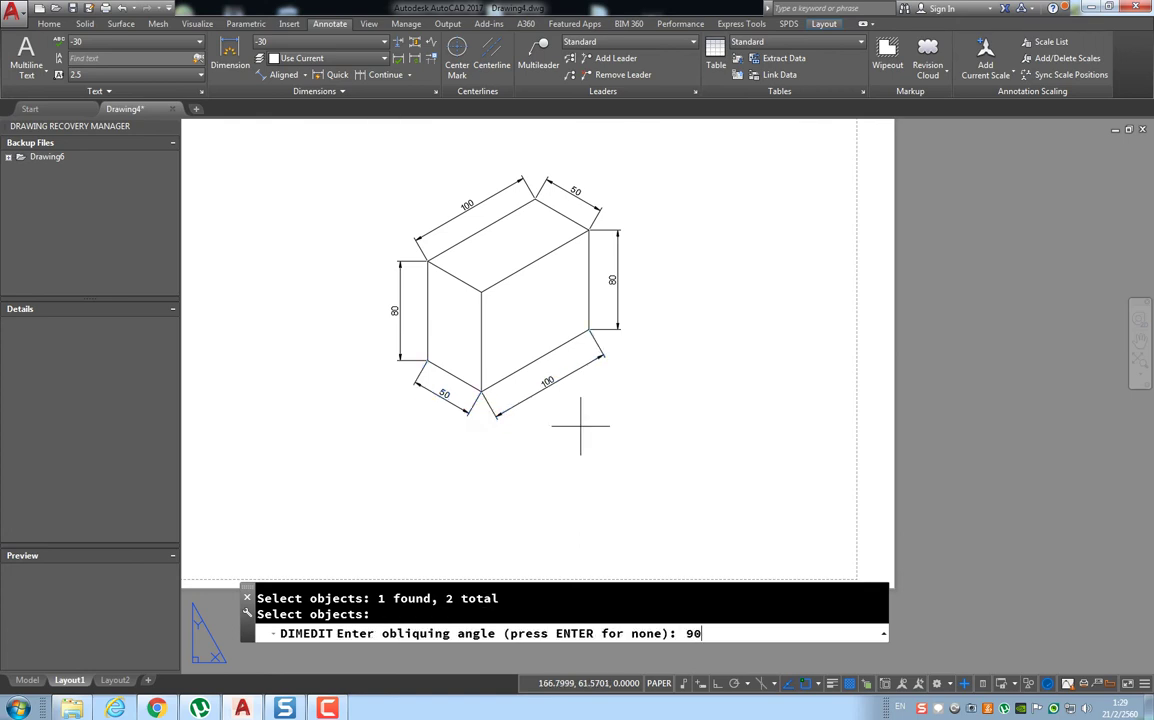
pyautogui.press('Return')
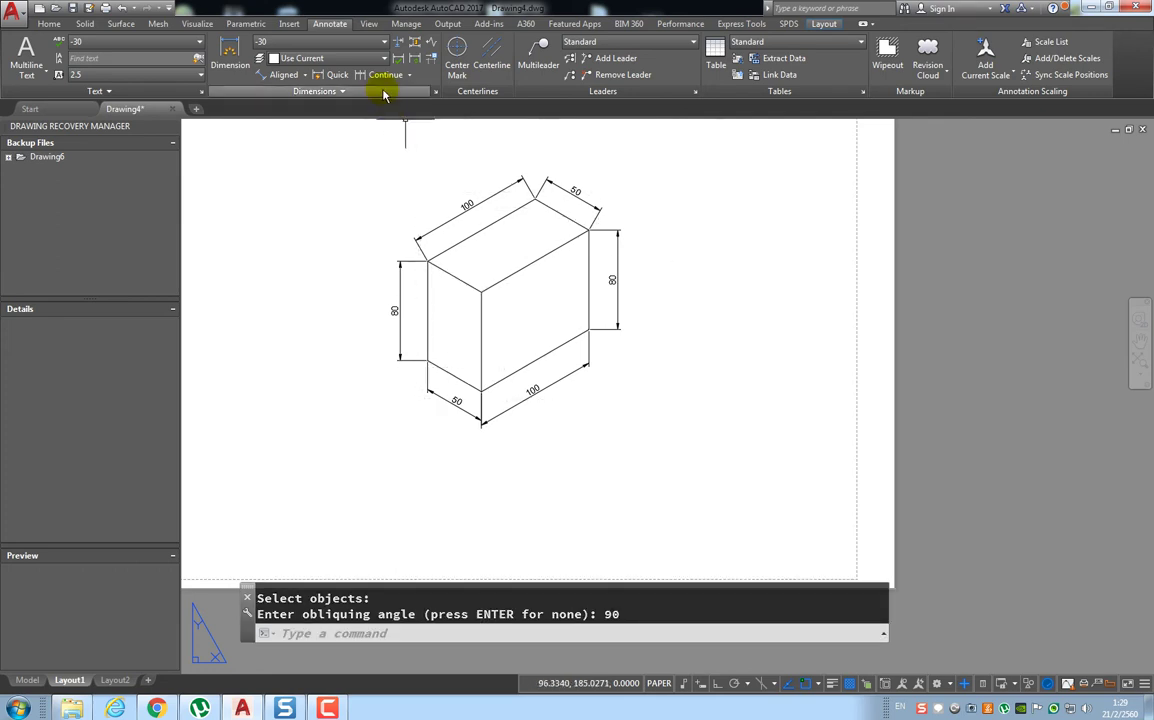
pyautogui.press('Return')
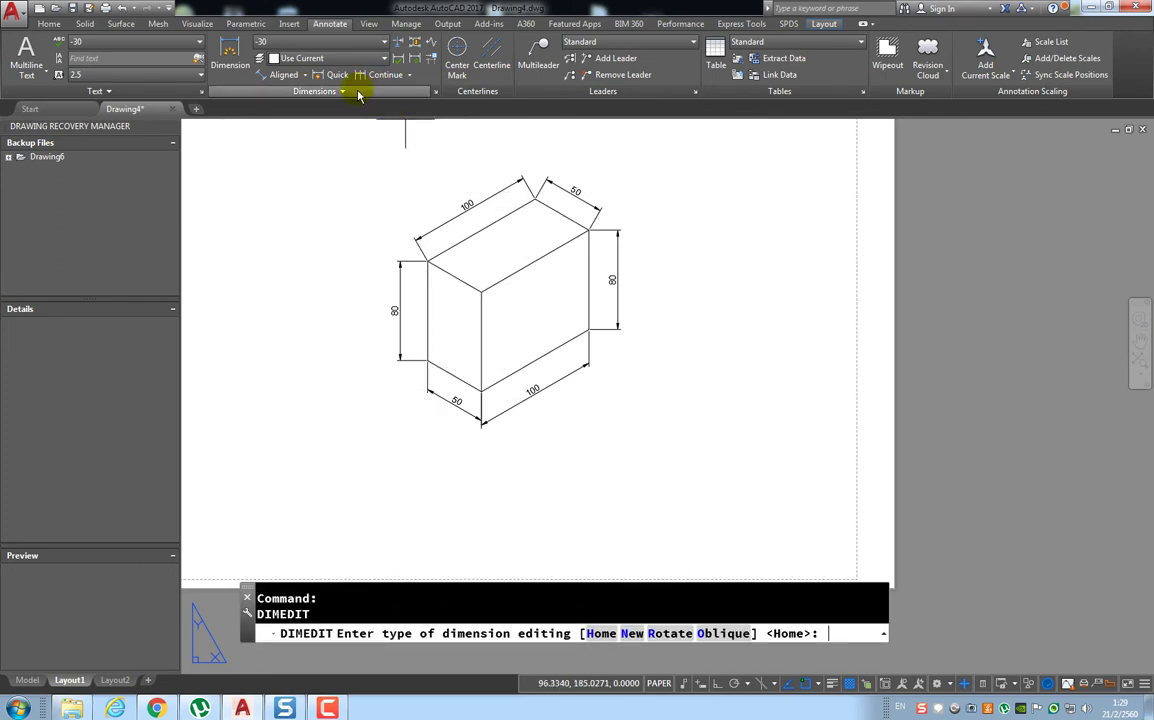
pyautogui.press('Escape')
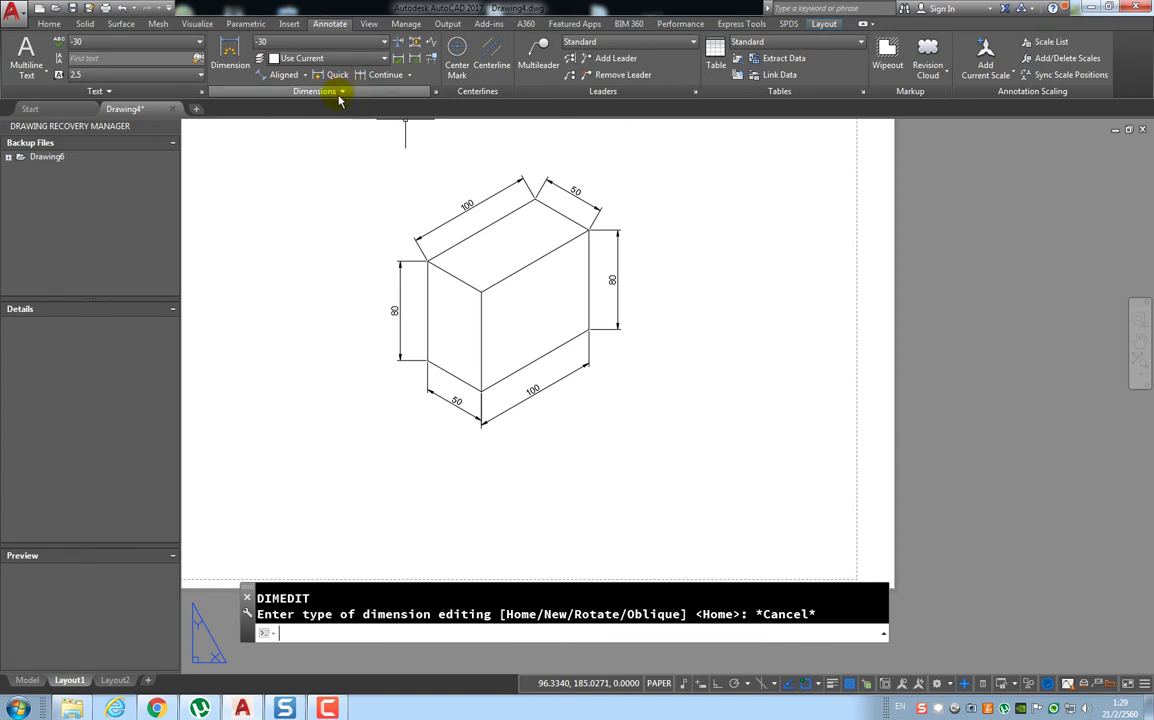
# - Oblique the right 80 and top-right 50 dimensions' extension lines at 30°
pyautogui.click(342, 93)
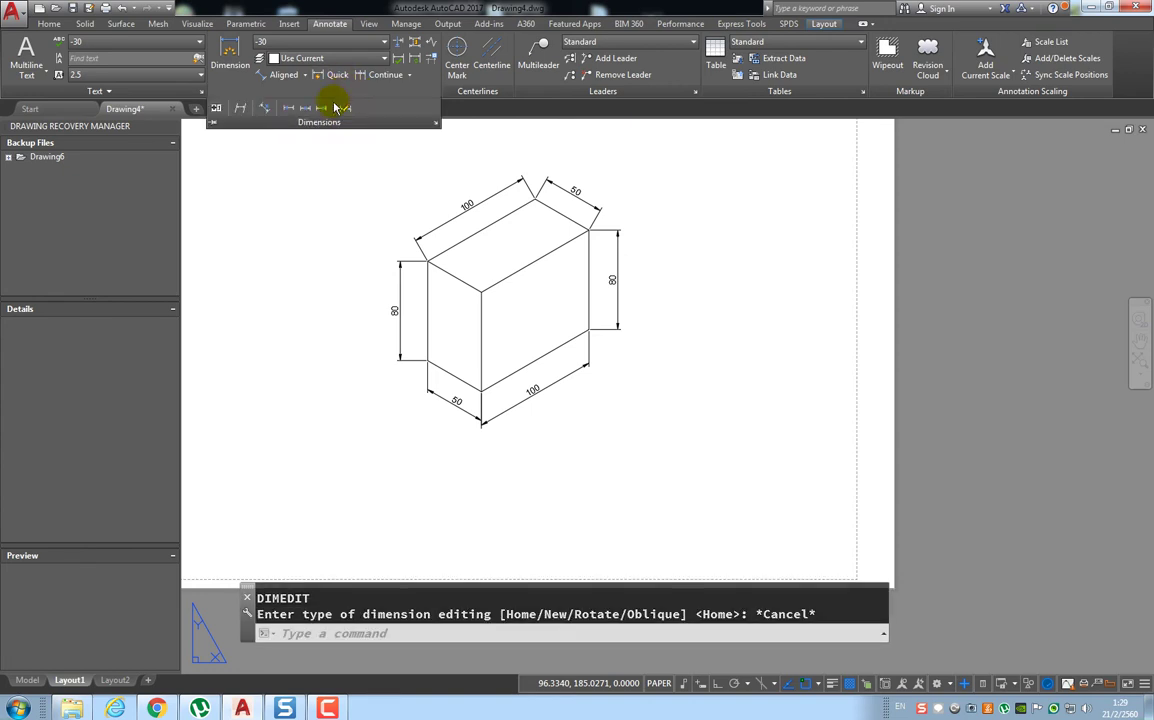
pyautogui.click(240, 113)
pyautogui.click(610, 280)
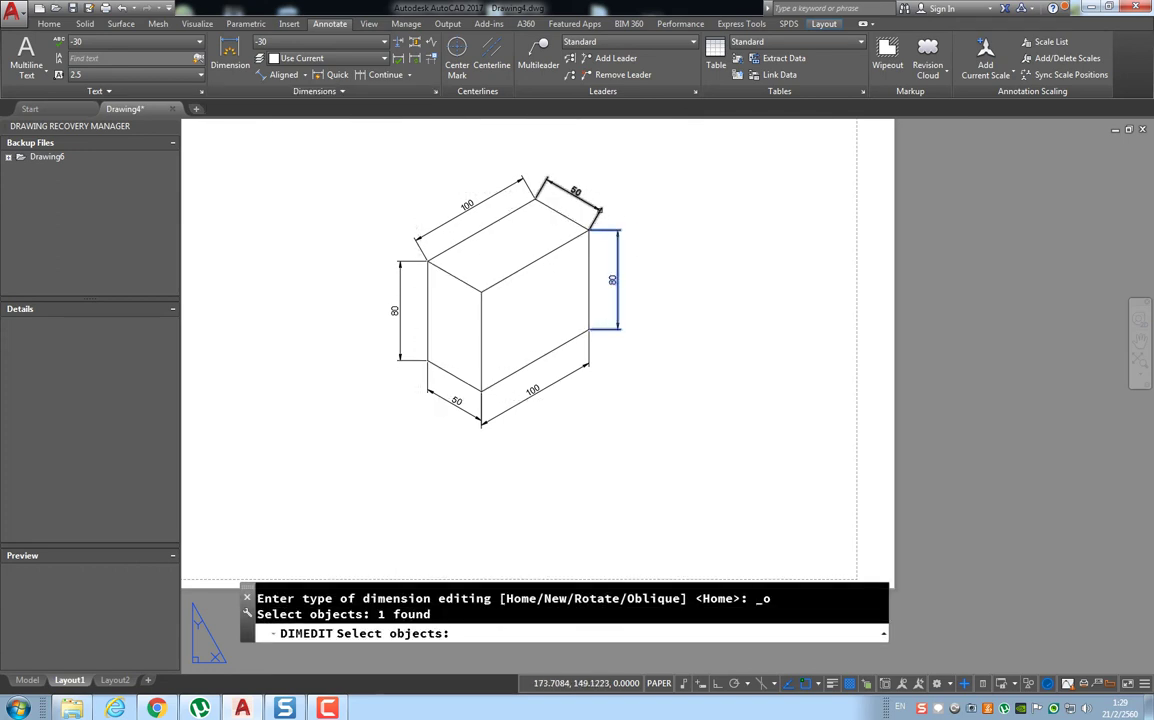
pyautogui.click(598, 211)
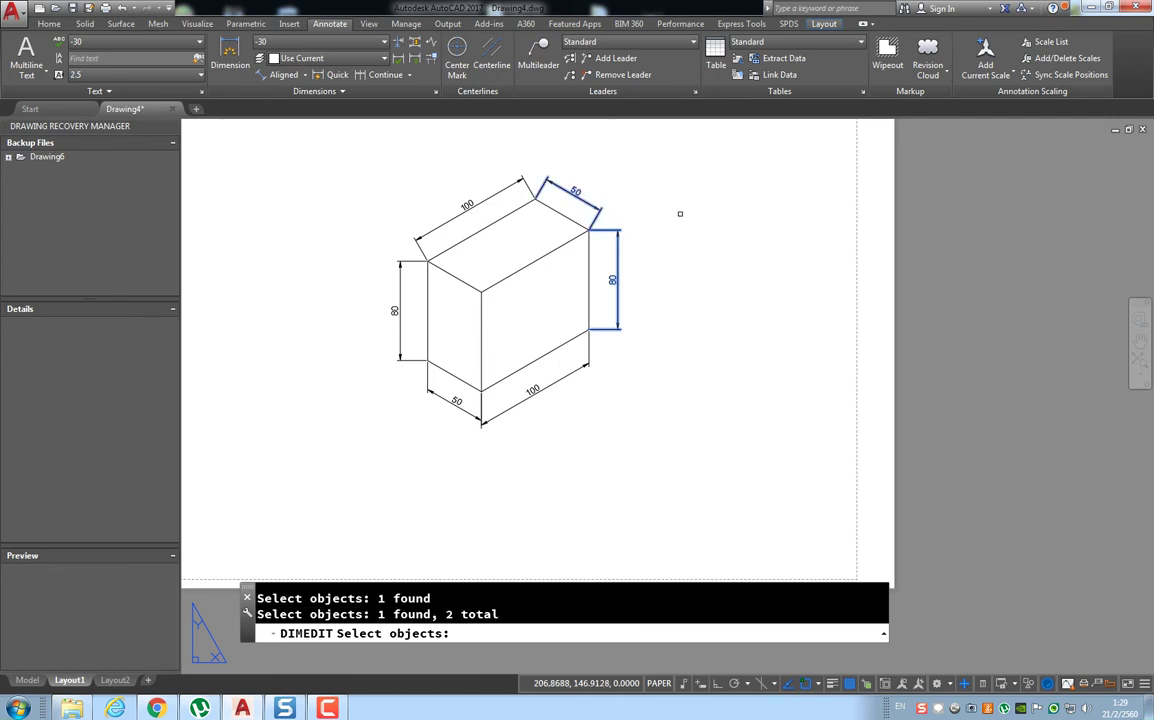
pyautogui.press('Return')
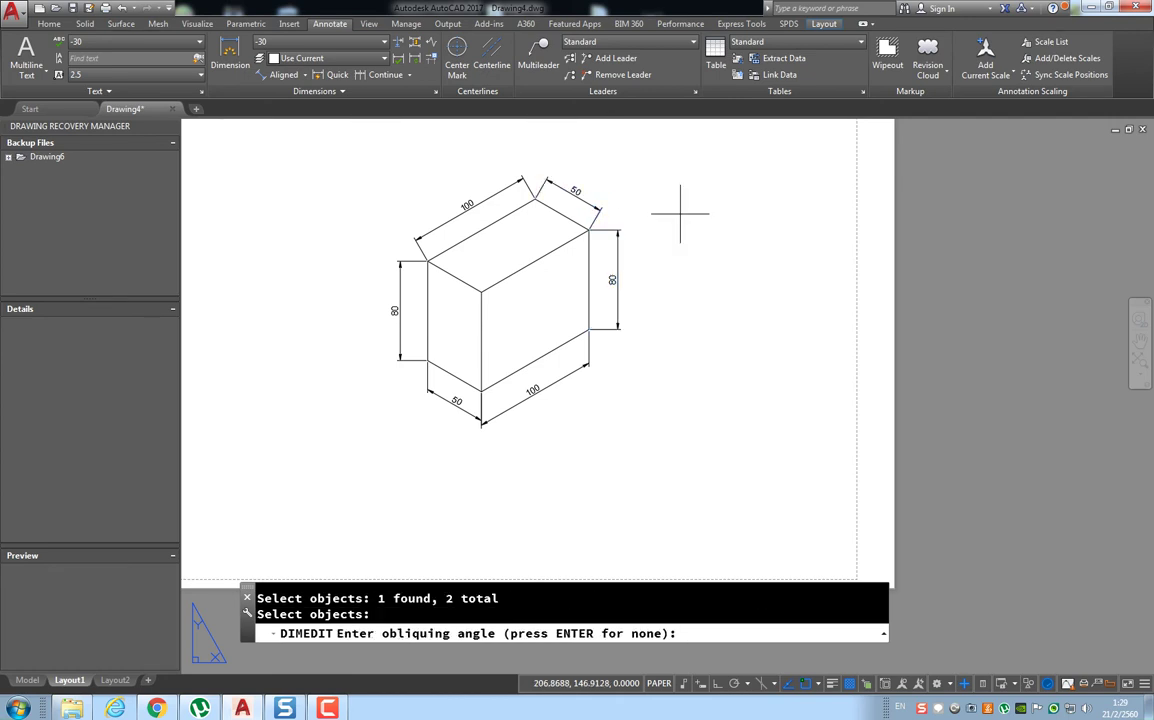
pyautogui.write('30')
pyautogui.press('Return')
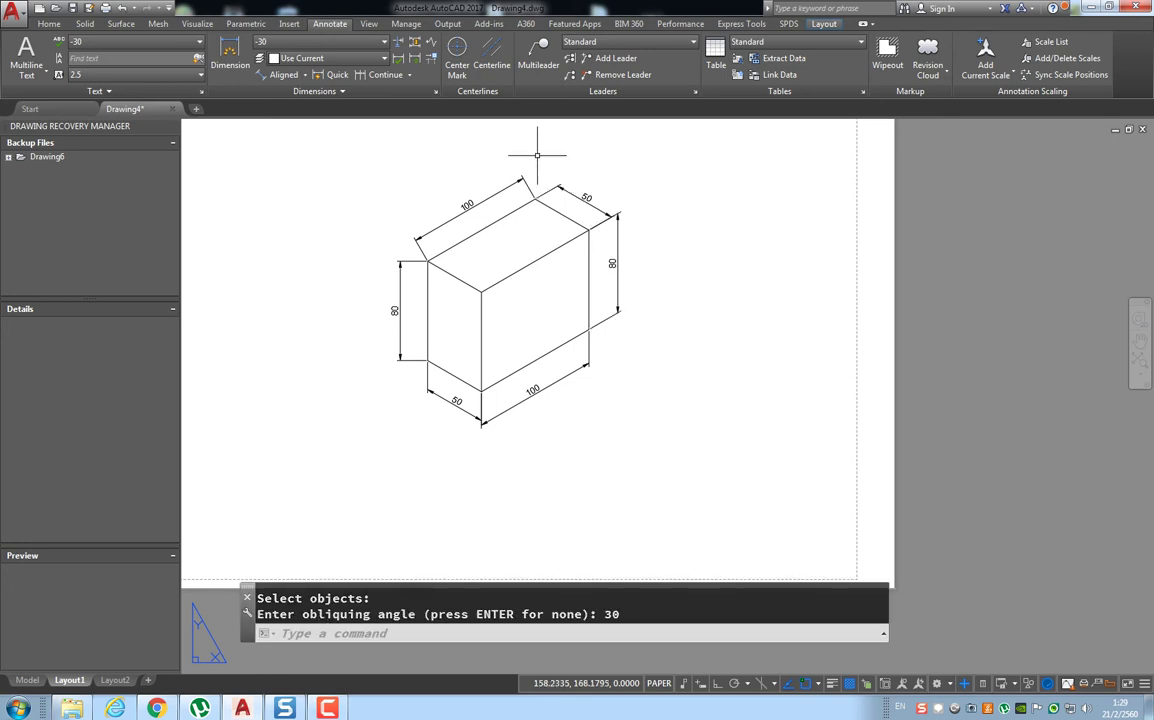
pyautogui.click(320, 90)
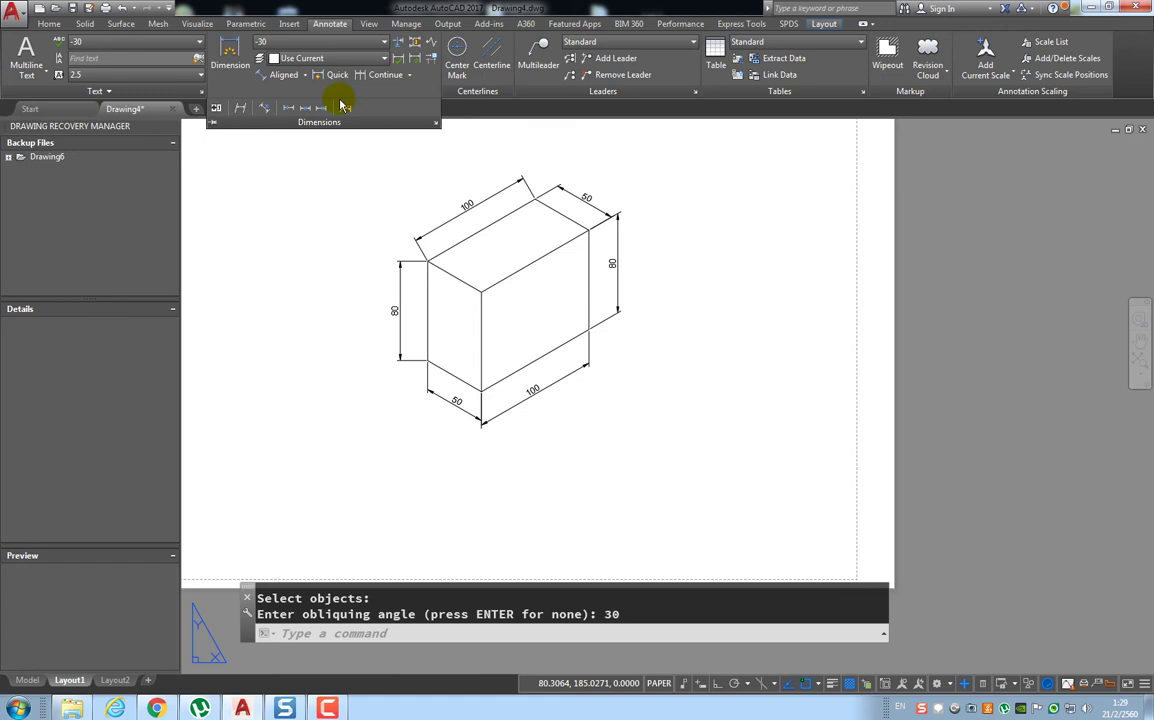
# - Oblique the top 100 and left 80 dimensions' extension lines at 150°
pyautogui.click(241, 110)
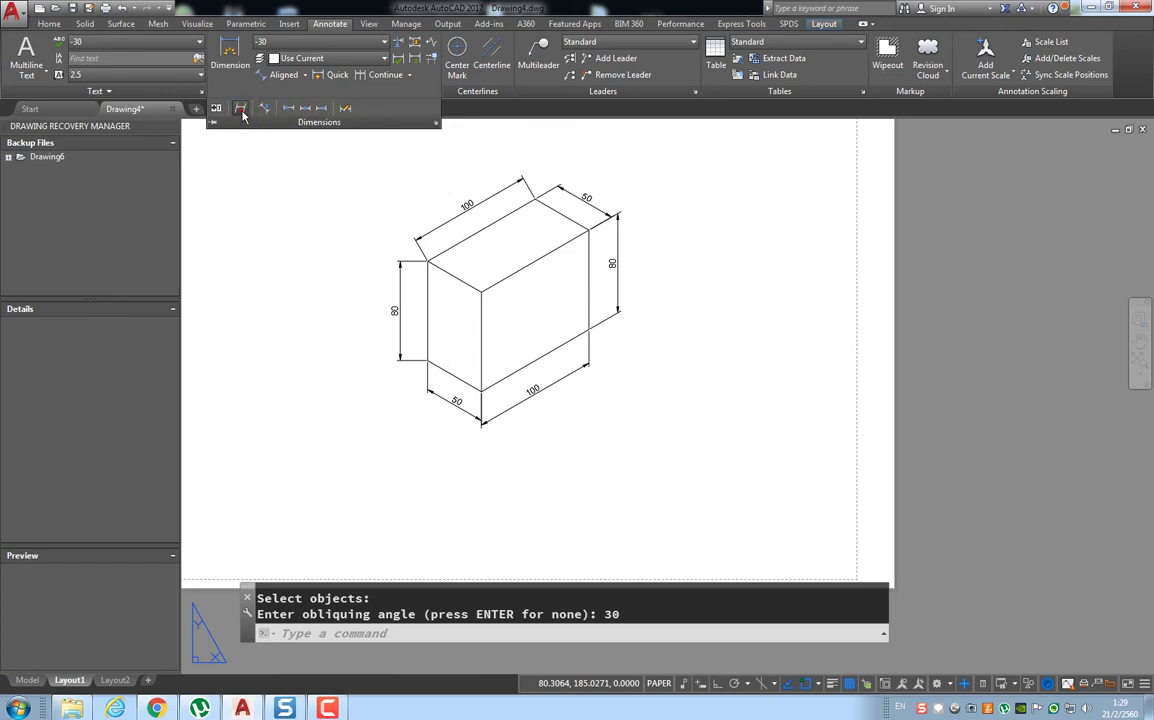
pyautogui.click(467, 210)
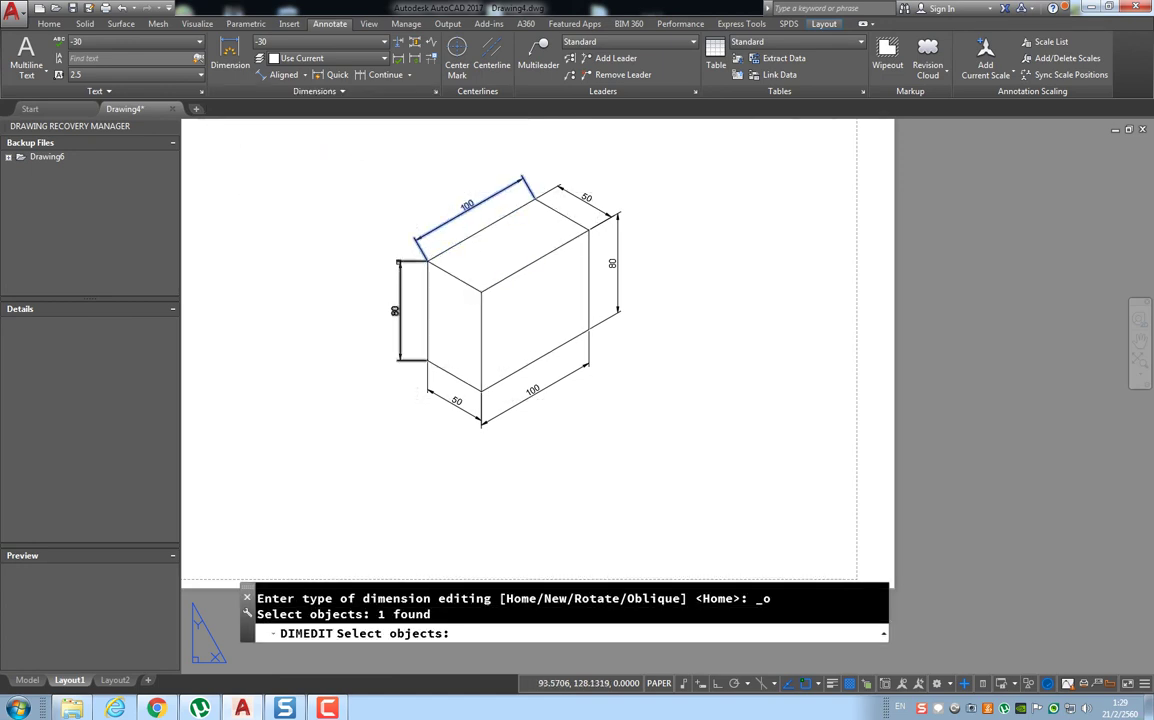
pyautogui.click(398, 266)
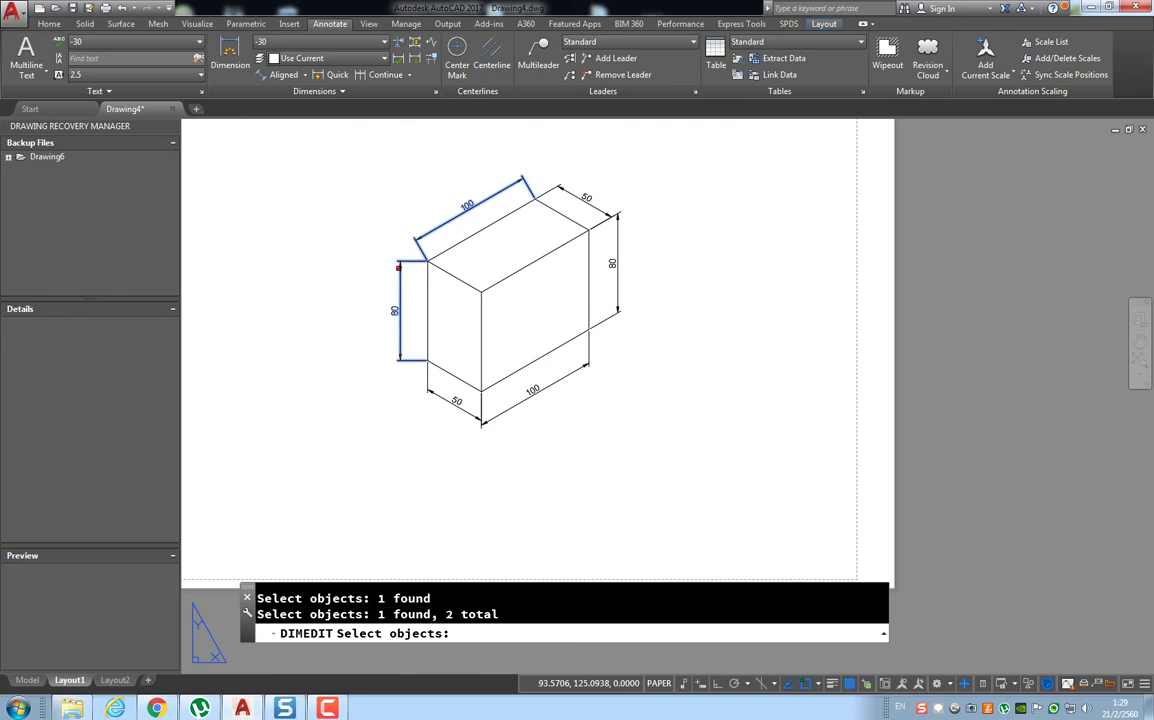
pyautogui.press('Return')
pyautogui.write('150')
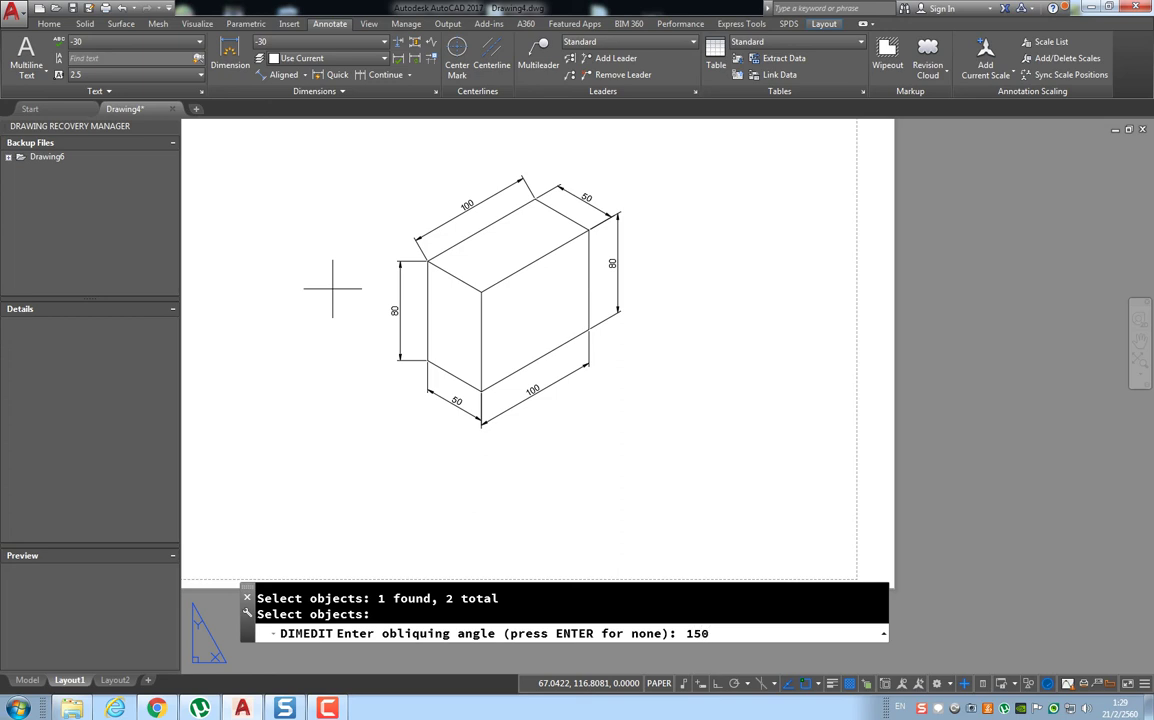
pyautogui.press('Return')
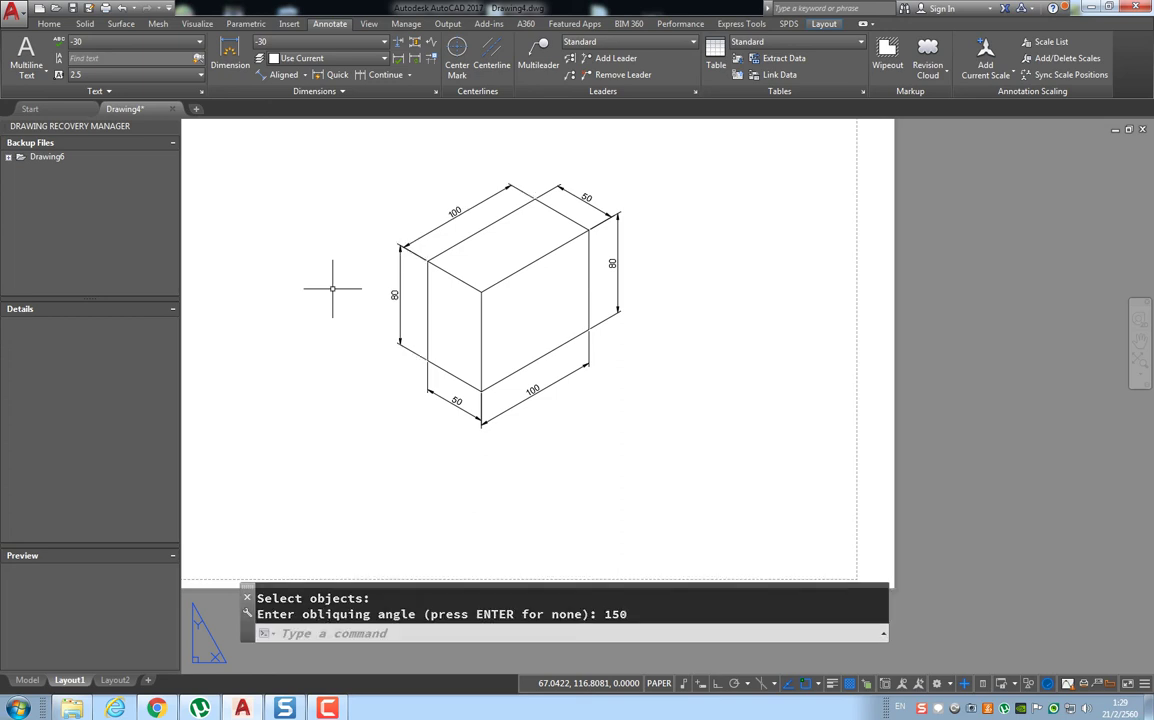
# - Restyle the lower 100 and left 80 dimensions with style 30, and the lower-left 50 with slanted text
pyautogui.click(524, 398)
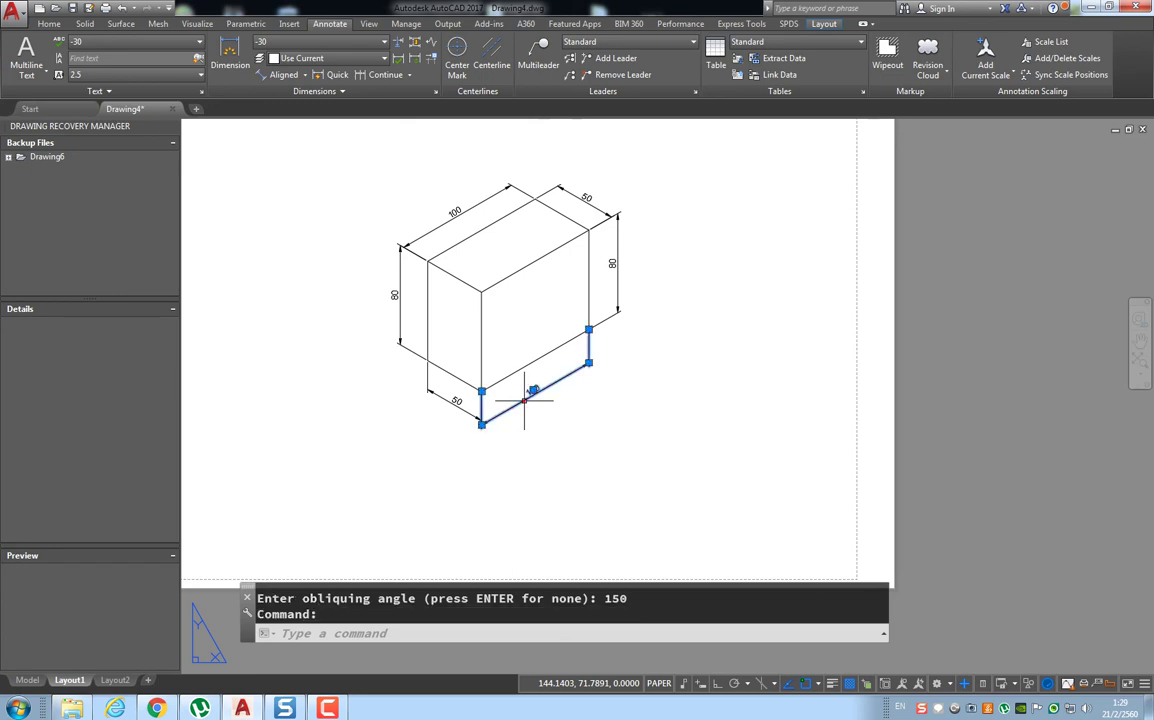
pyautogui.click(368, 43)
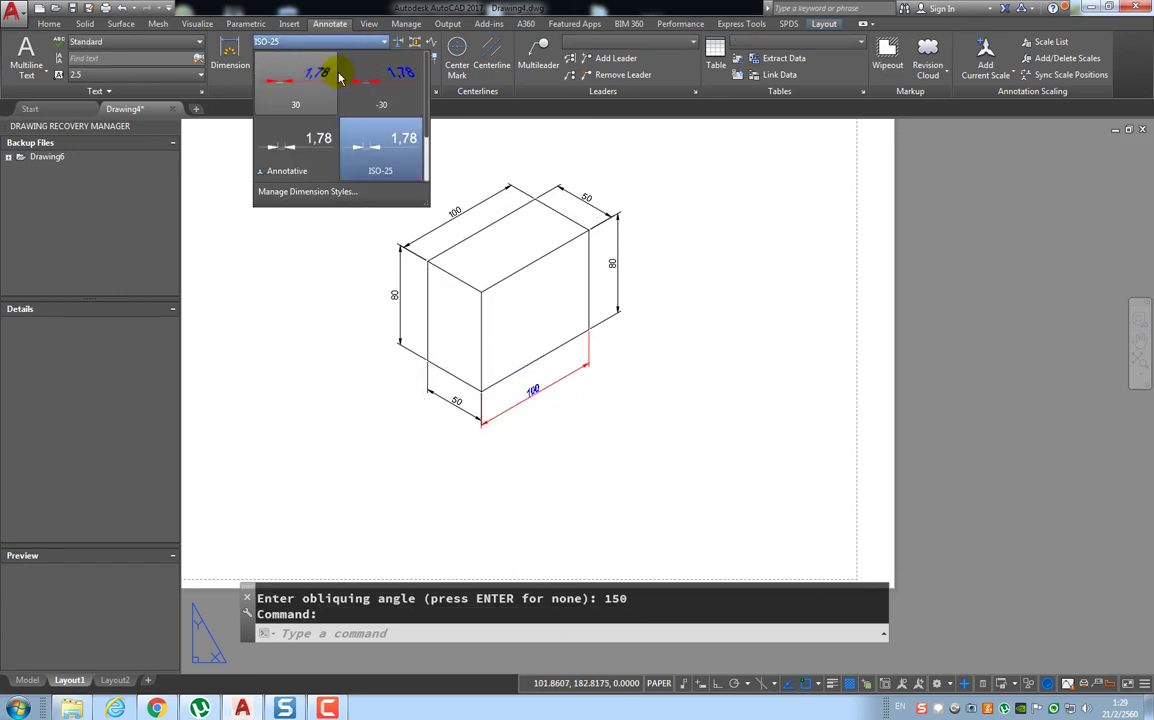
pyautogui.click(316, 83)
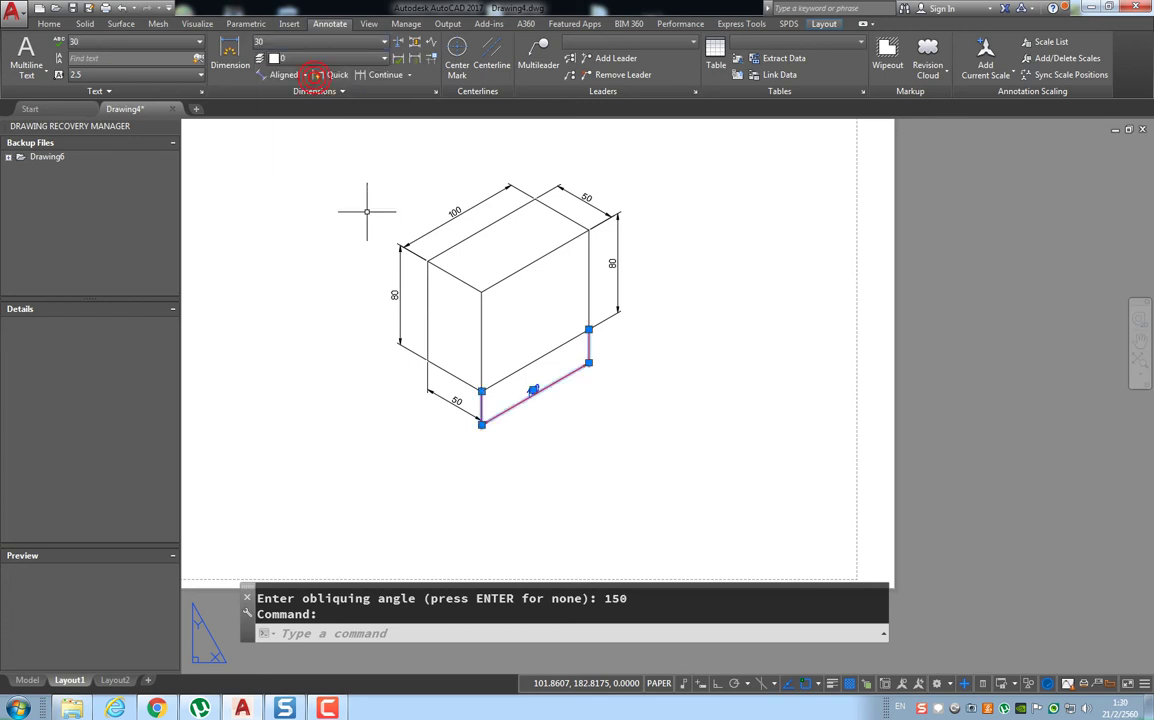
pyautogui.click(456, 408)
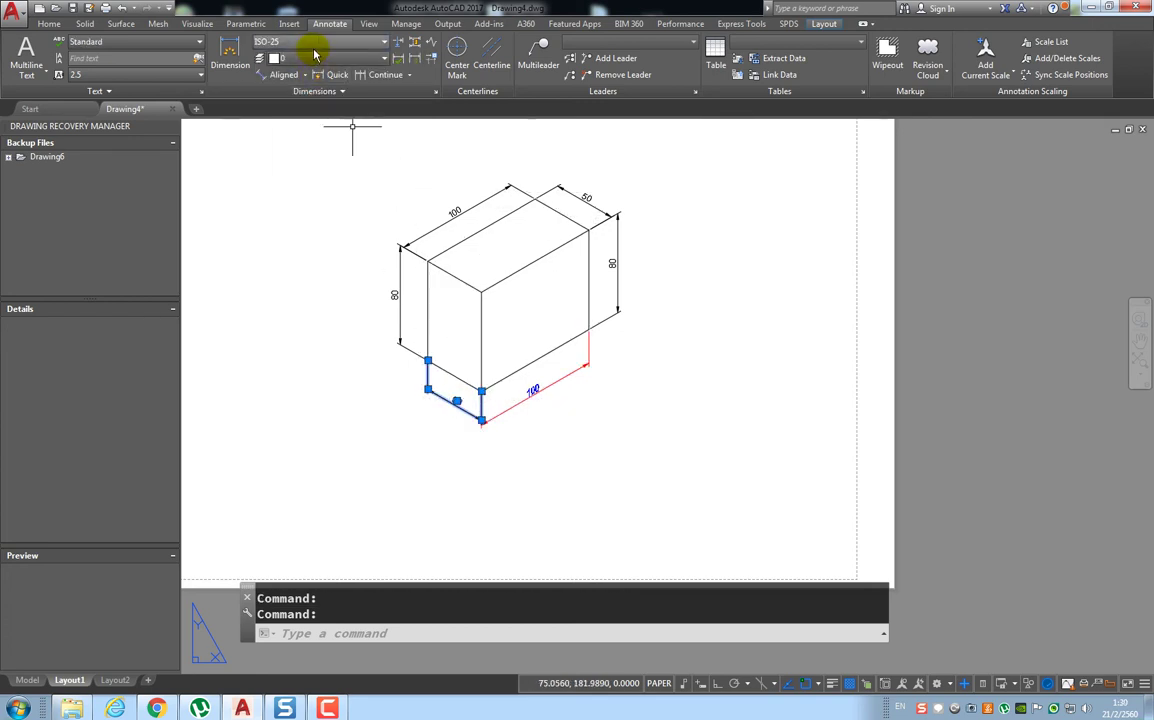
pyautogui.click(315, 44)
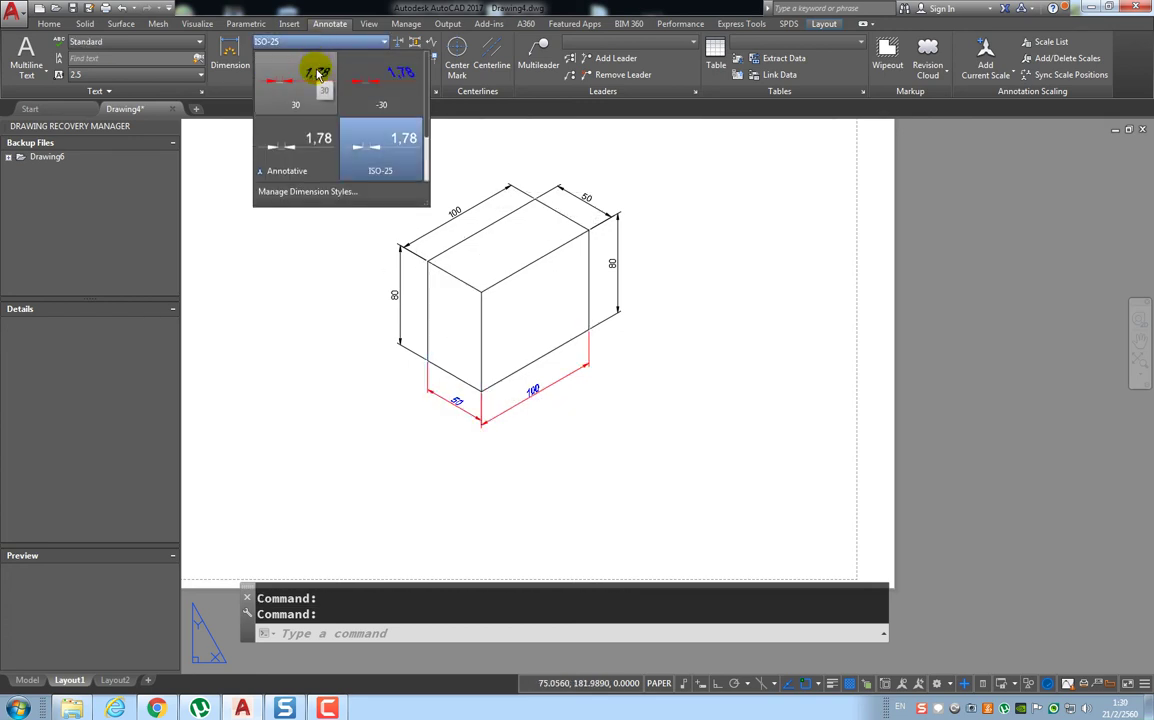
pyautogui.click(393, 80)
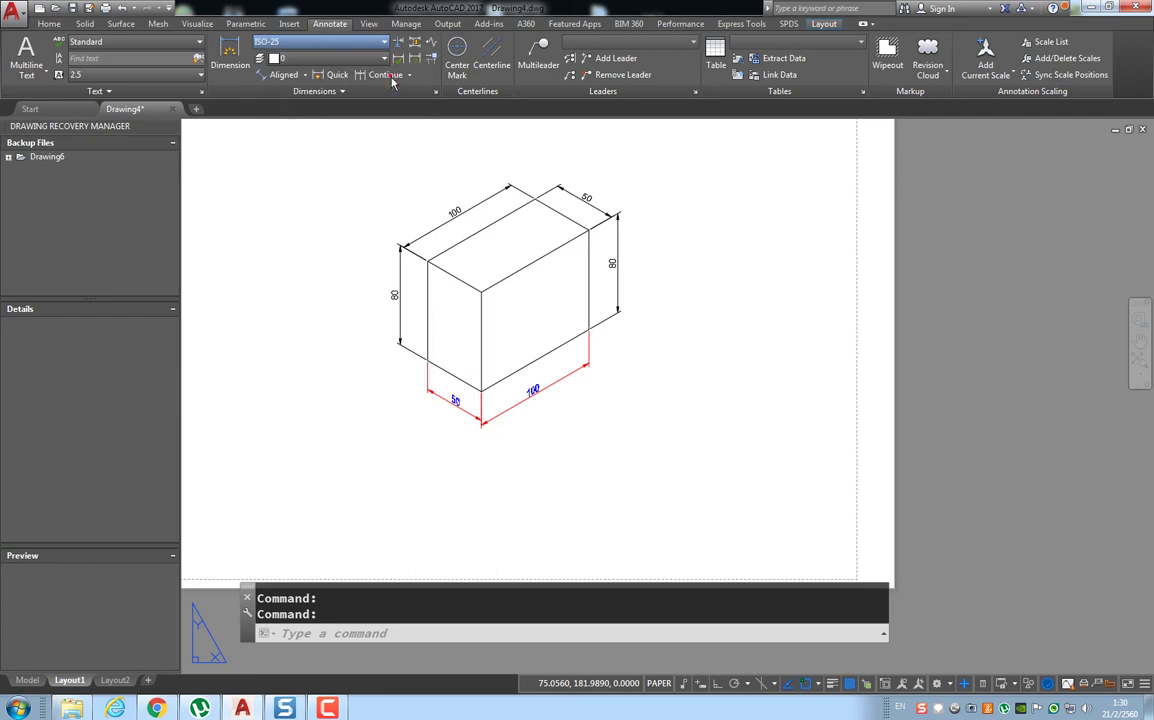
pyautogui.press('Escape')
pyautogui.click(400, 300)
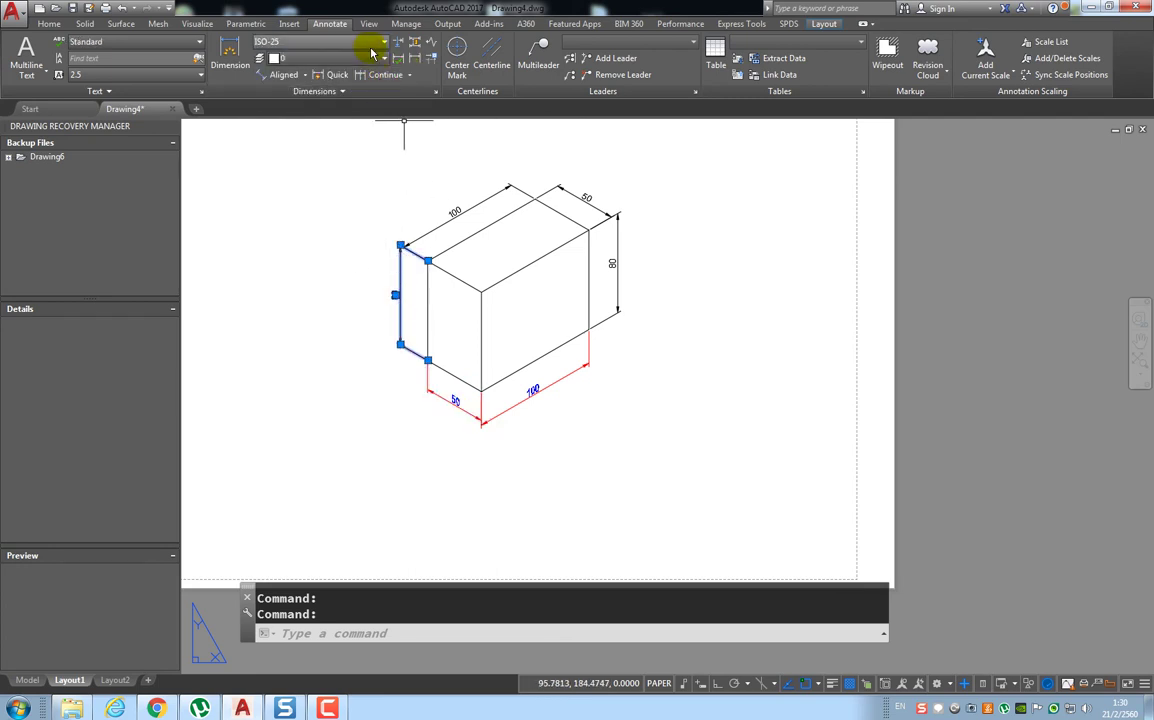
pyautogui.click(380, 42)
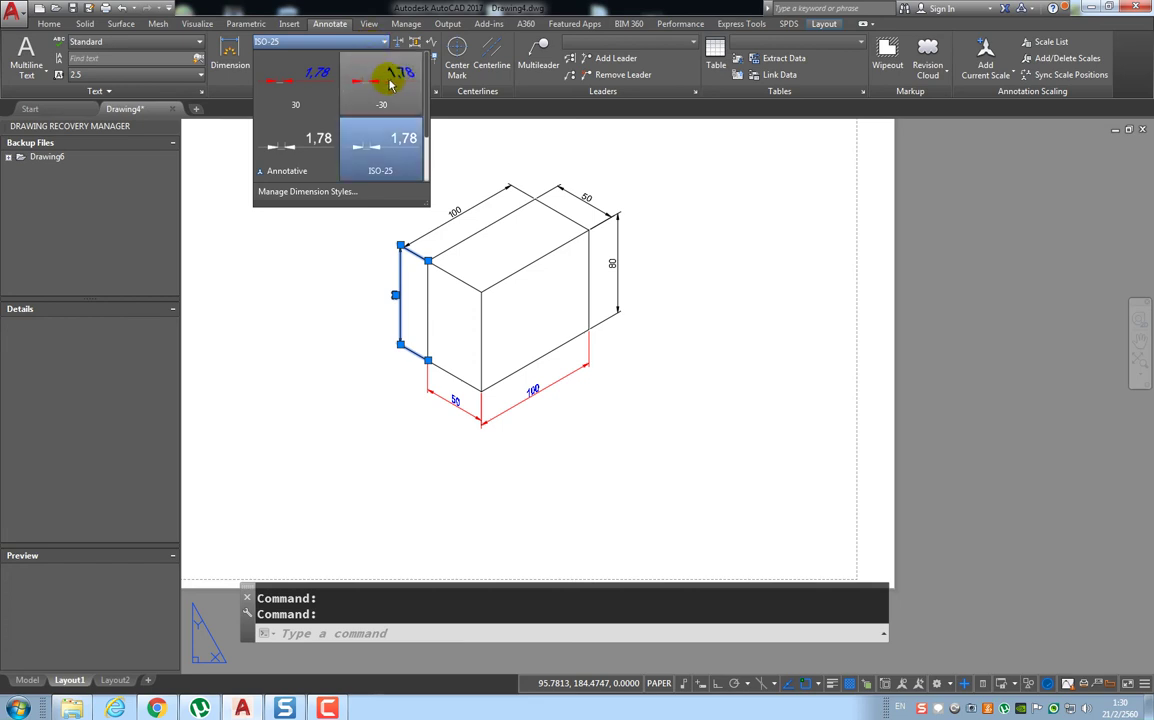
pyautogui.click(332, 86)
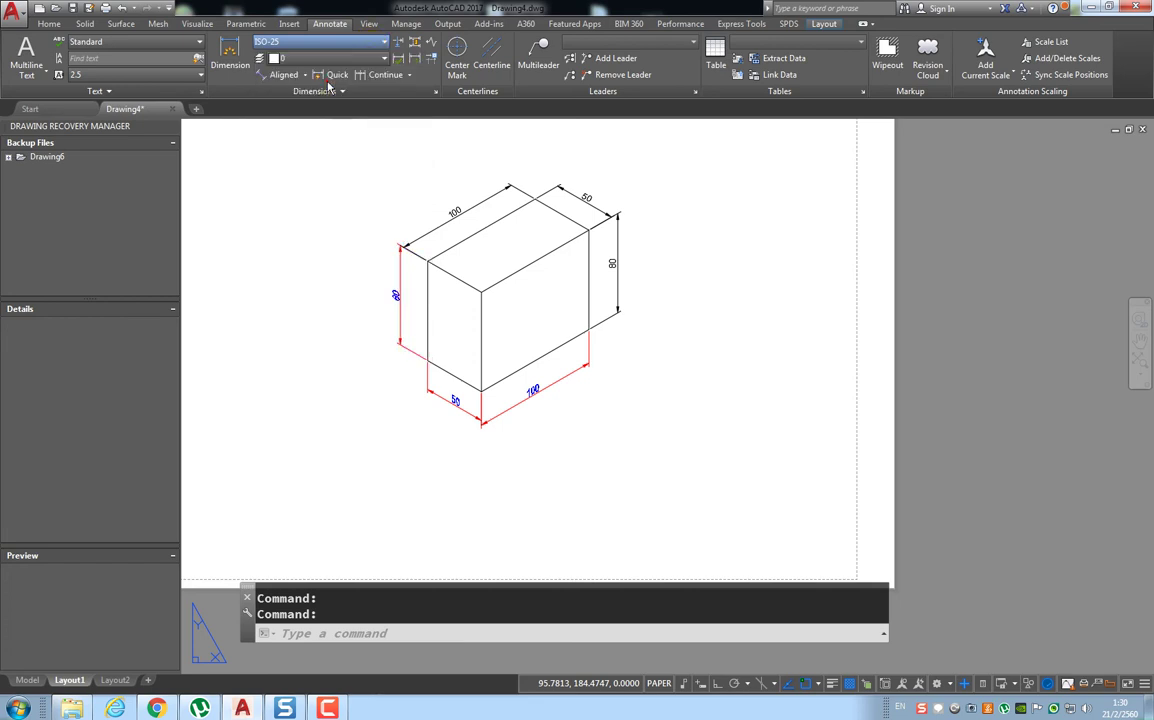
# - Apply style -30 to the top 100 and right 80 dimensions, and style 30 to the top-right 50
pyautogui.click(453, 212)
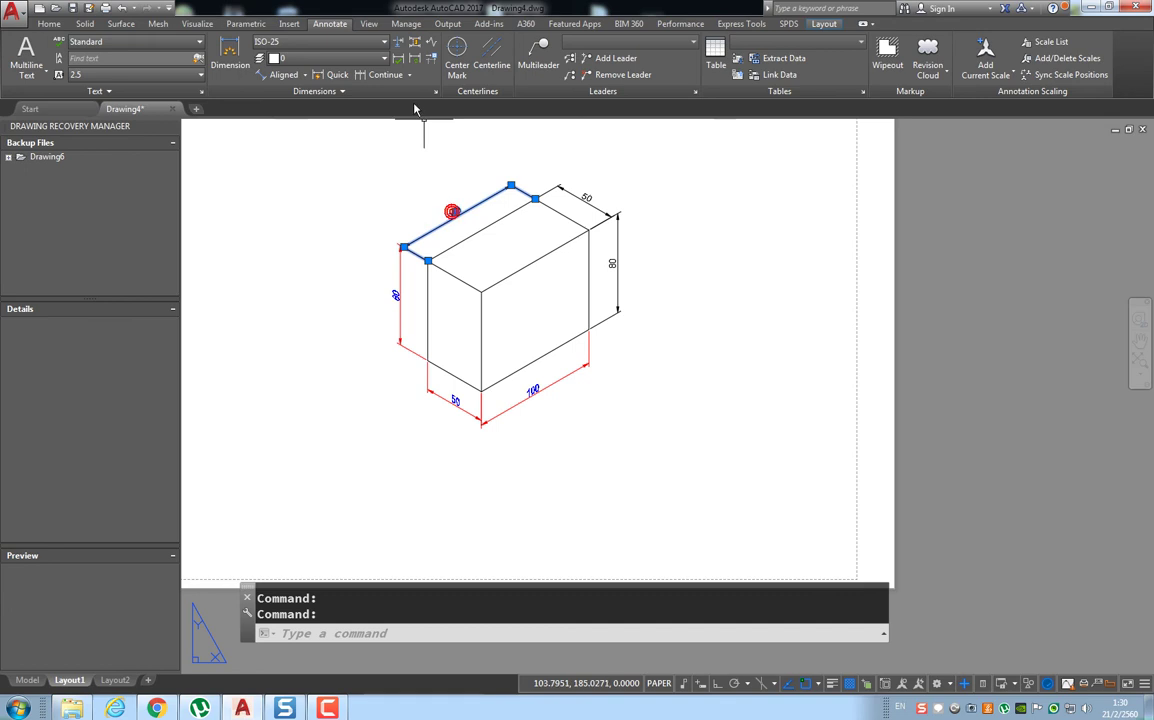
pyautogui.click(364, 45)
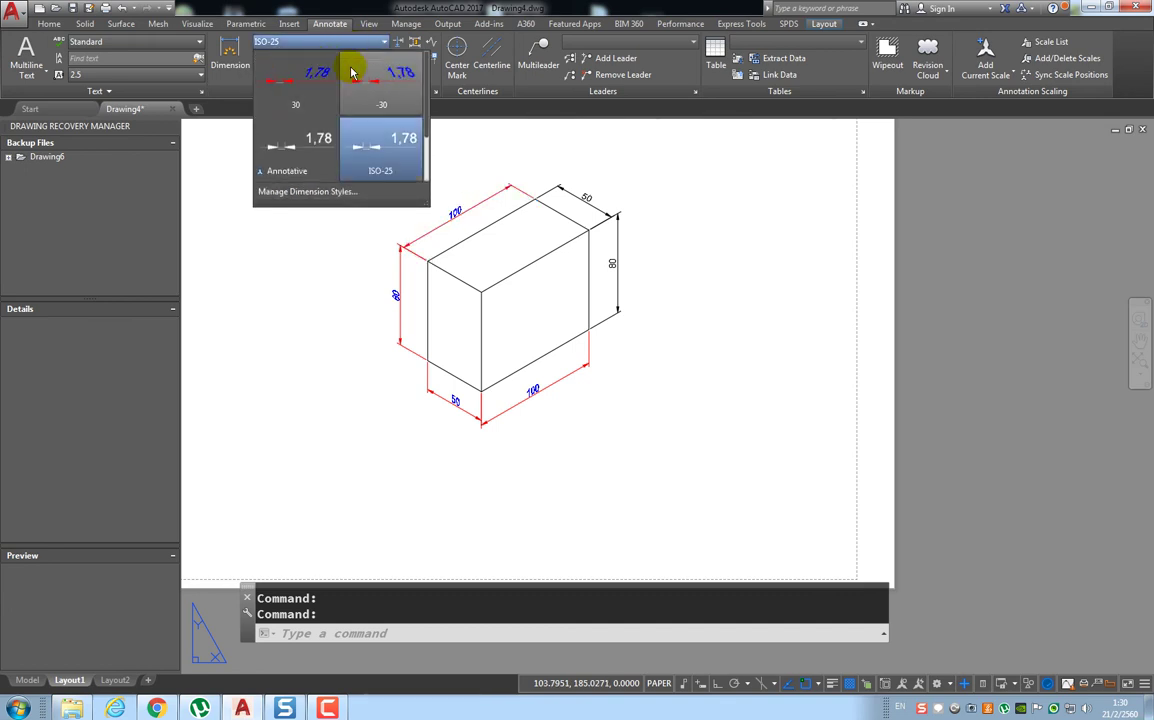
pyautogui.click(374, 75)
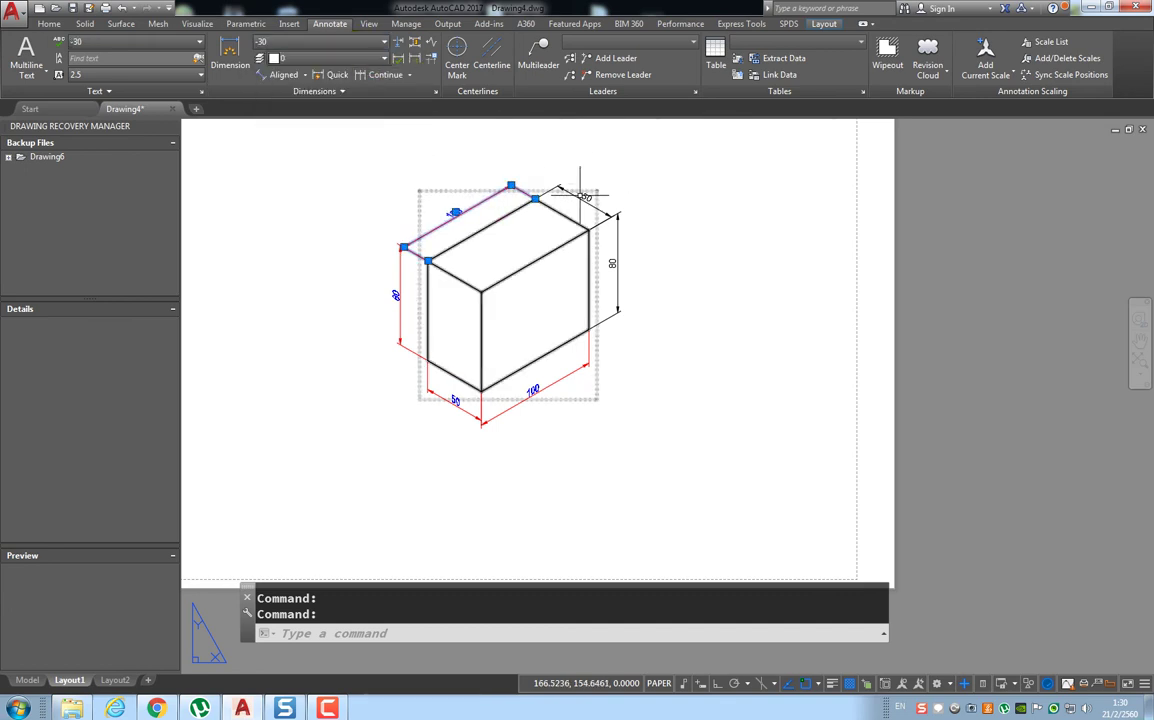
pyautogui.click(587, 195)
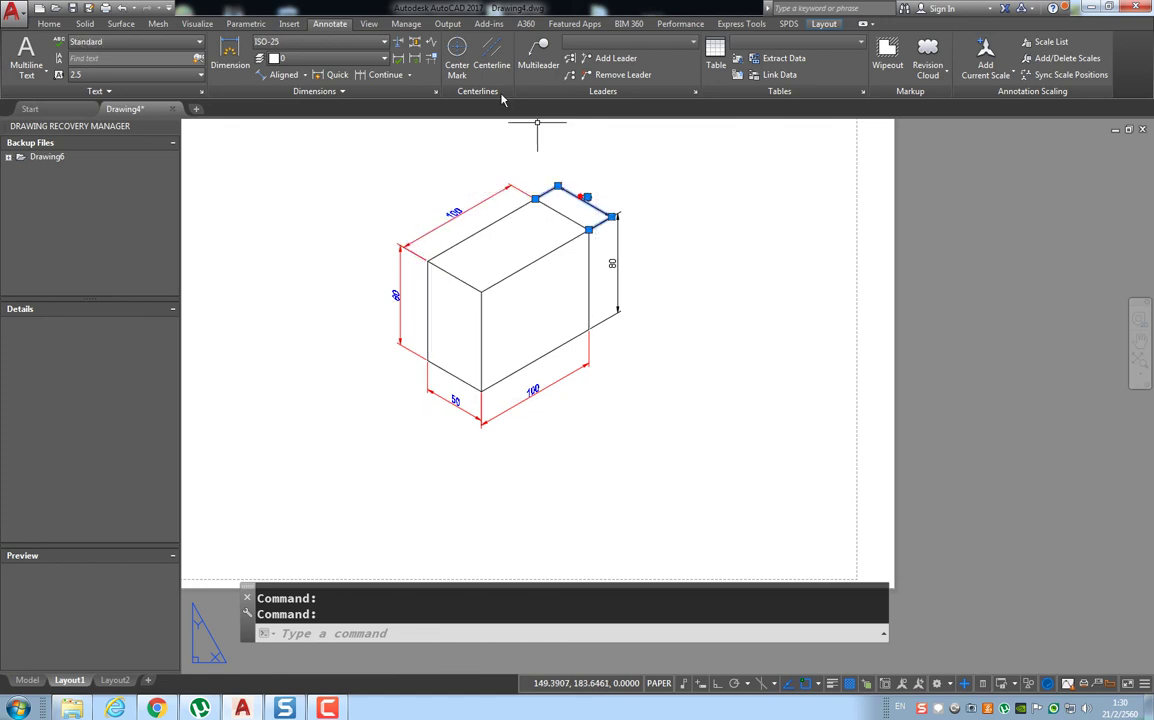
pyautogui.click(384, 42)
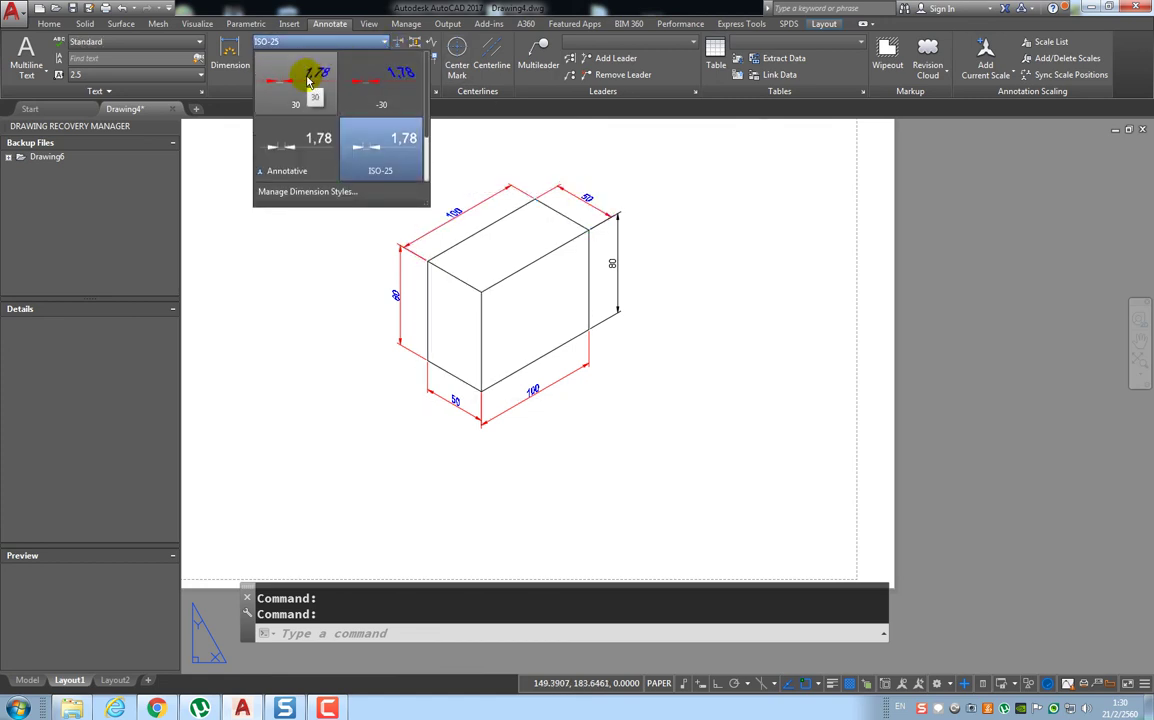
pyautogui.click(308, 80)
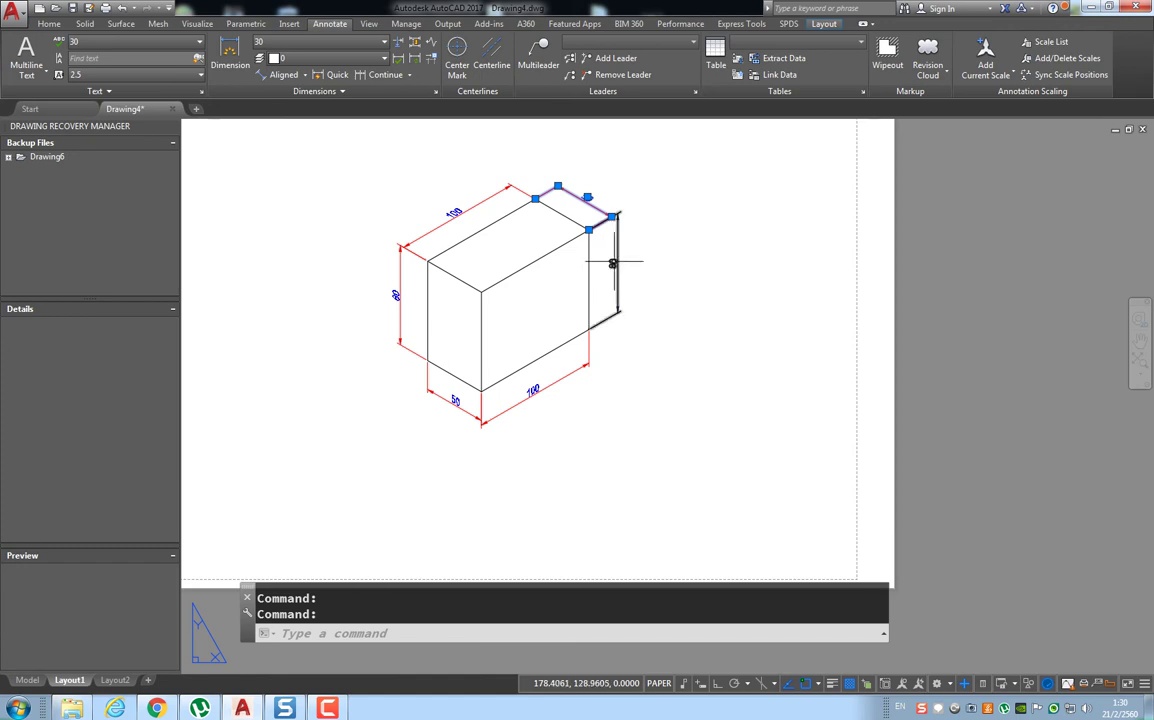
pyautogui.click(612, 262)
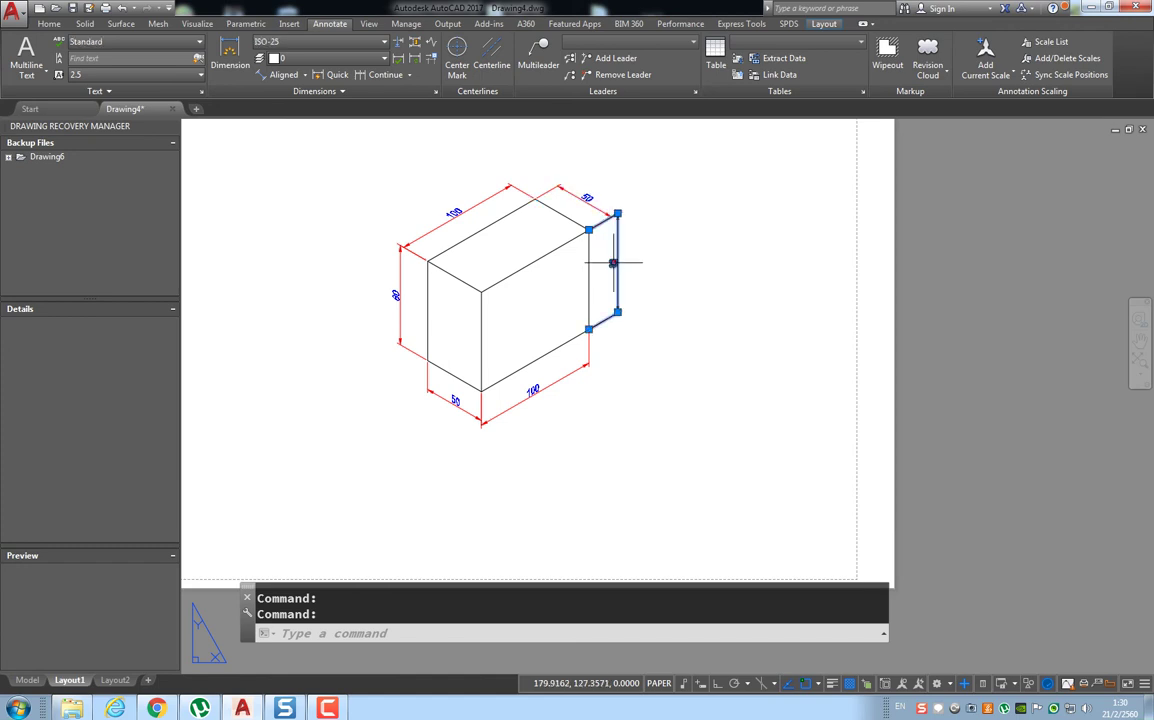
pyautogui.click(375, 44)
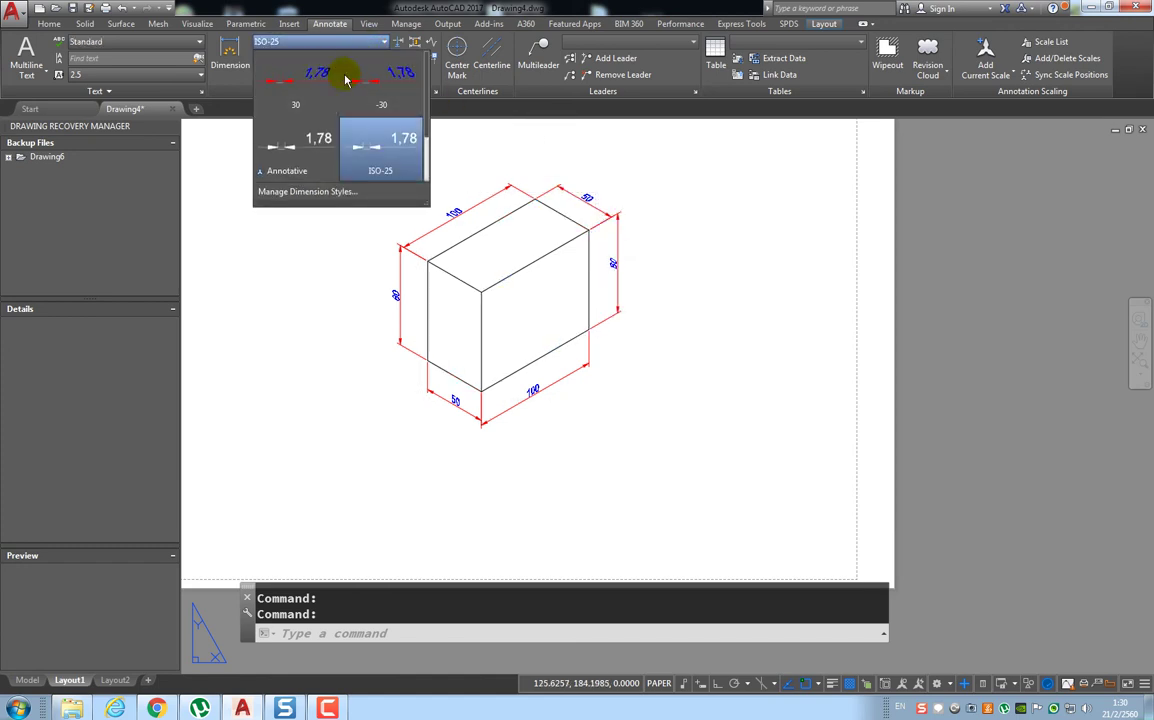
pyautogui.click(397, 78)
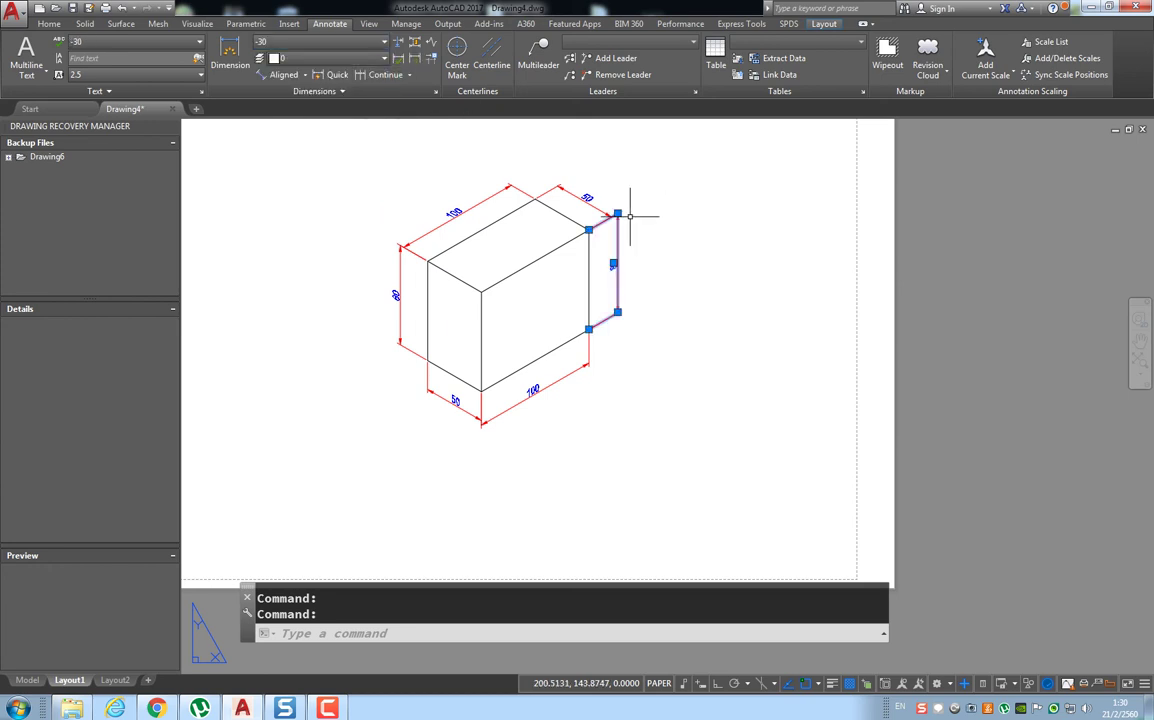
# - Grip-stretch the 80 height dimension's end onto the box's upper corner
pyautogui.press('Escape')
pyautogui.scroll(2, 630, 215)
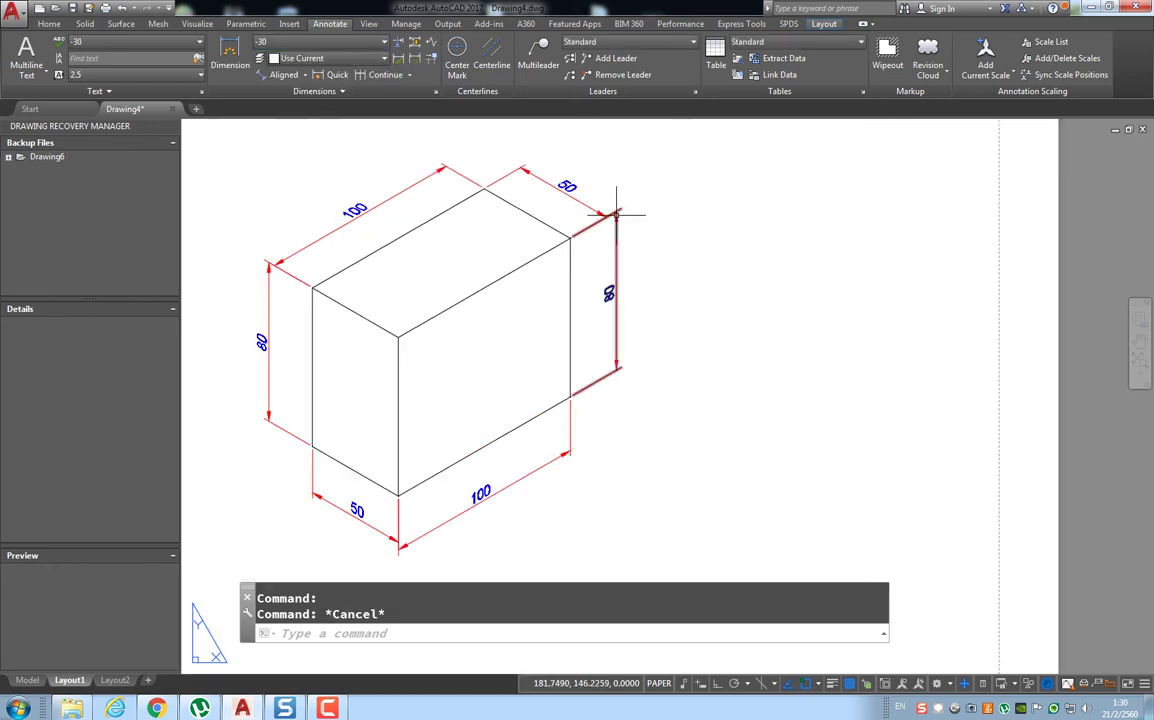
pyautogui.scroll(2, 616, 213)
pyautogui.click(616, 212)
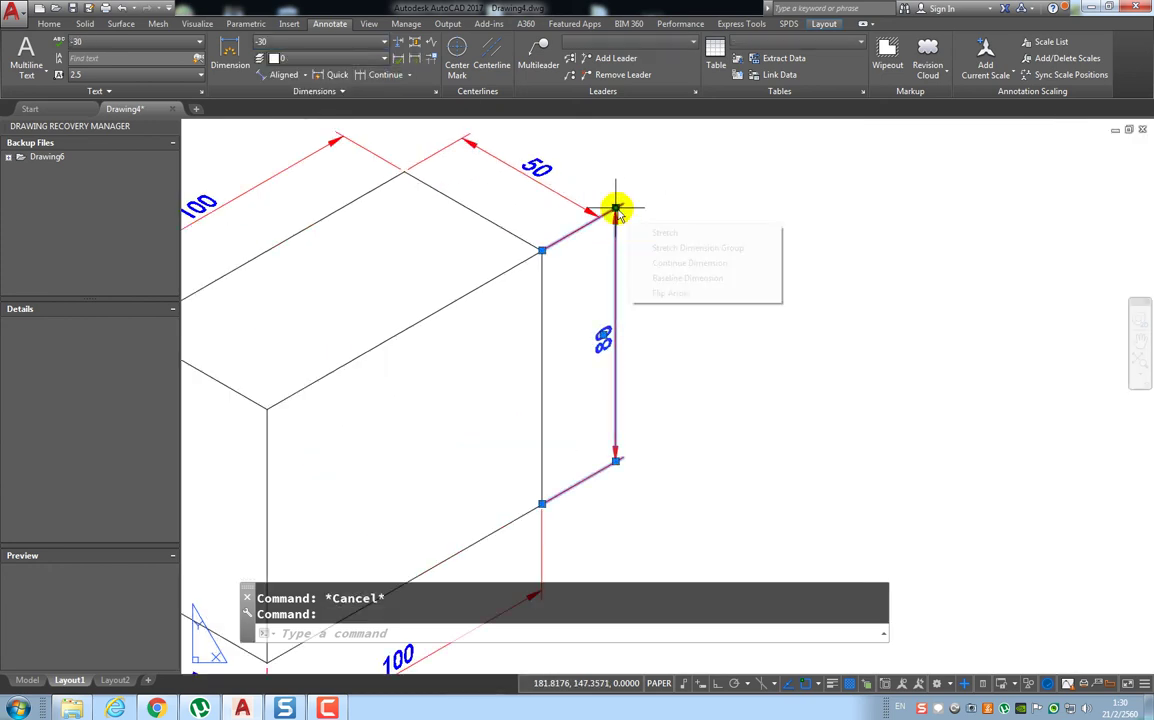
pyautogui.click(616, 212)
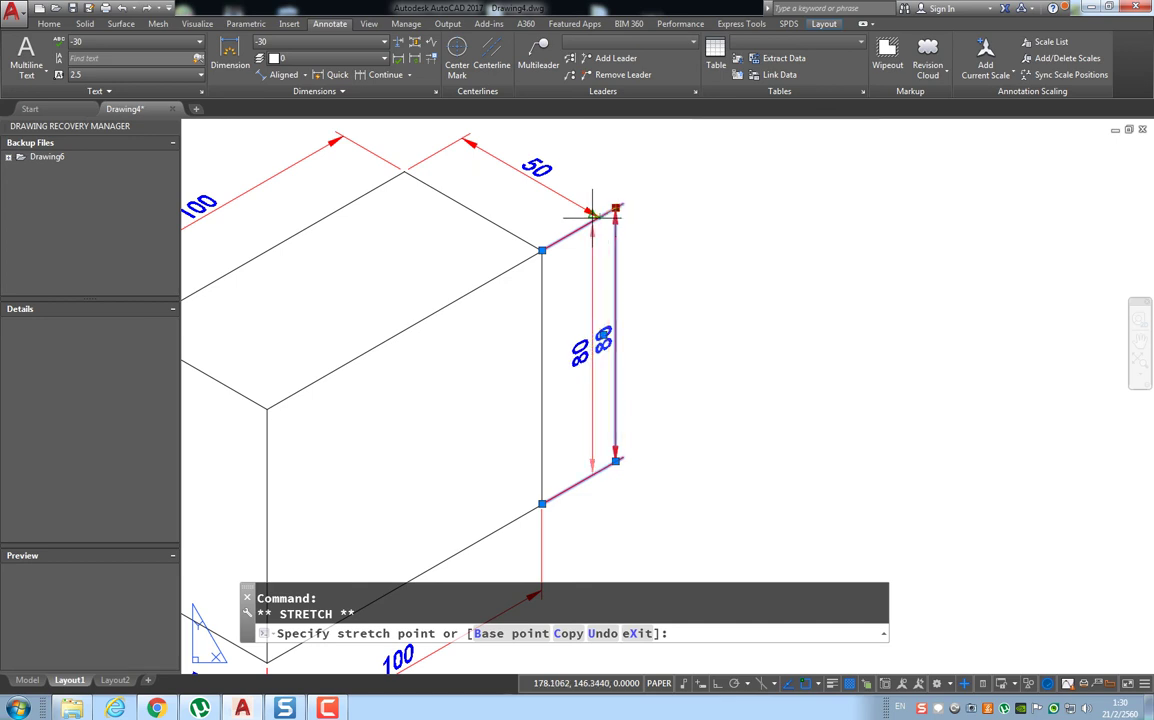
pyautogui.scroll(-3, 606, 226)
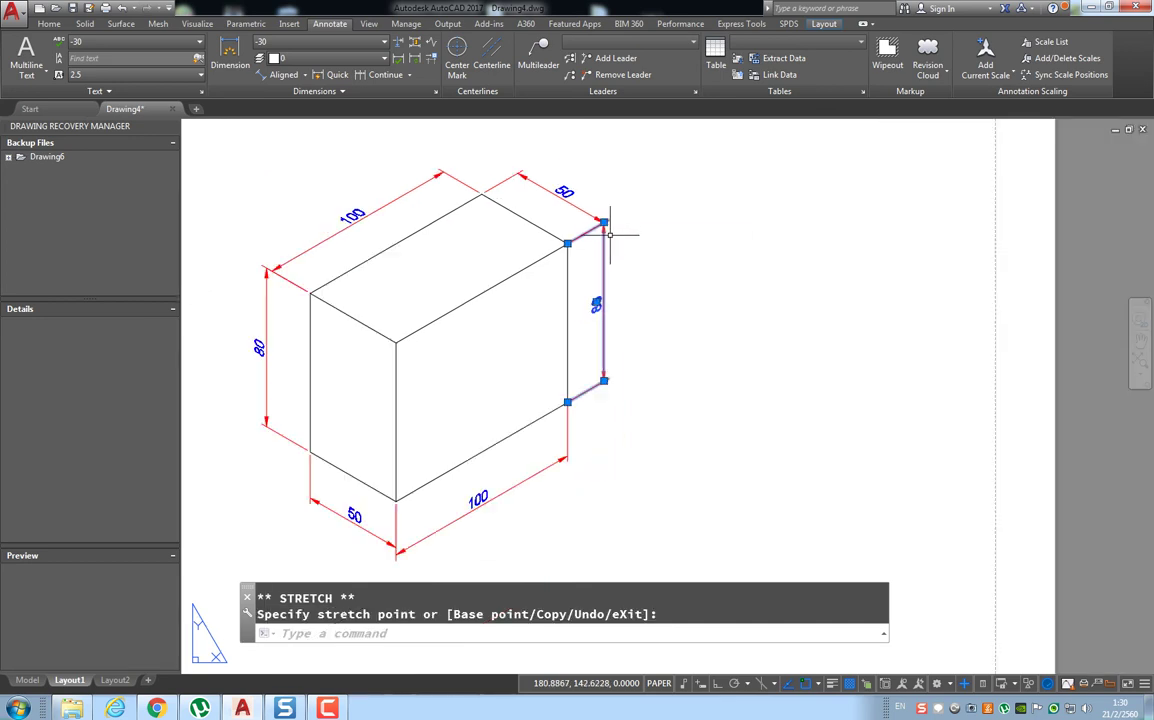
pyautogui.scroll(-1, 610, 234)
pyautogui.scroll(2, 392, 265)
pyautogui.scroll(3, 397, 270)
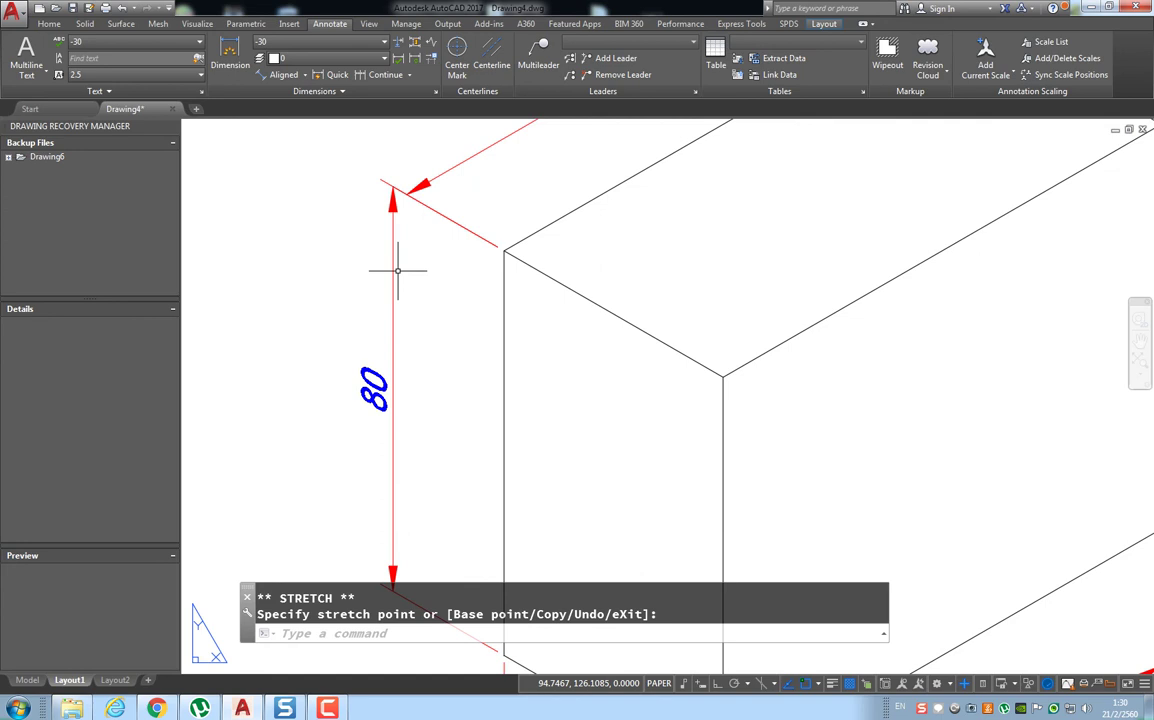
pyautogui.click(392, 186)
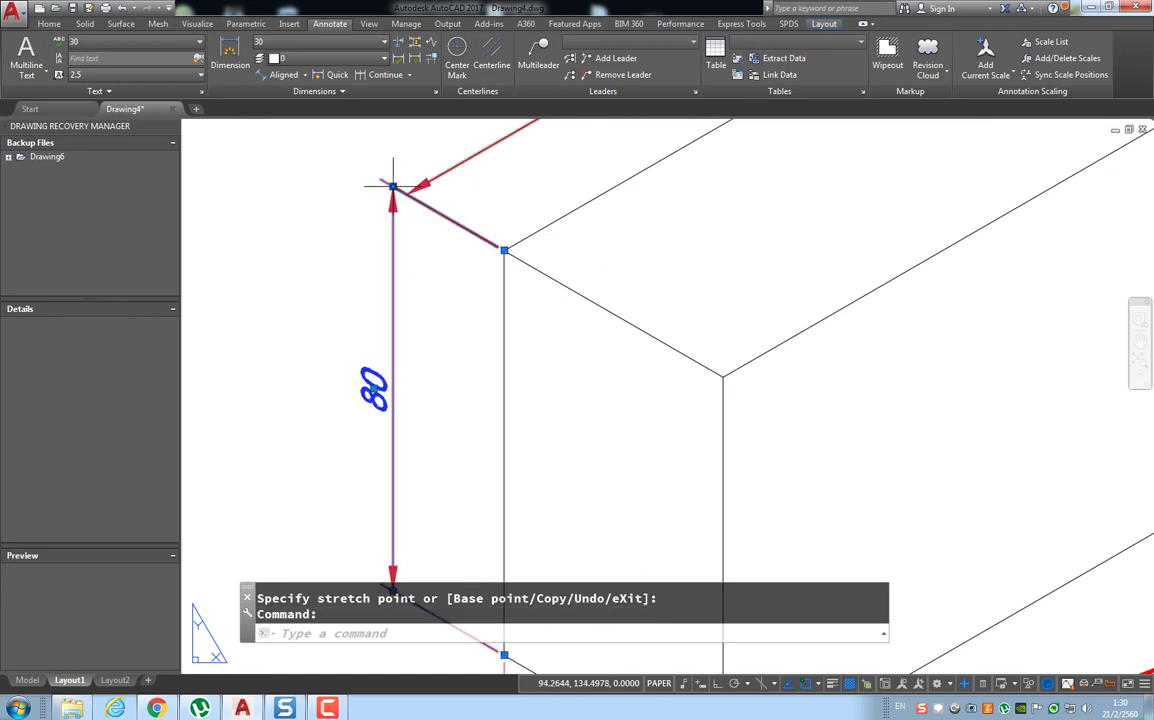
# - Snap the lower 100 dimension's end to the box's bottom corner and clear the grips
pyautogui.click(393, 188)
pyautogui.scroll(-4, 400, 190)
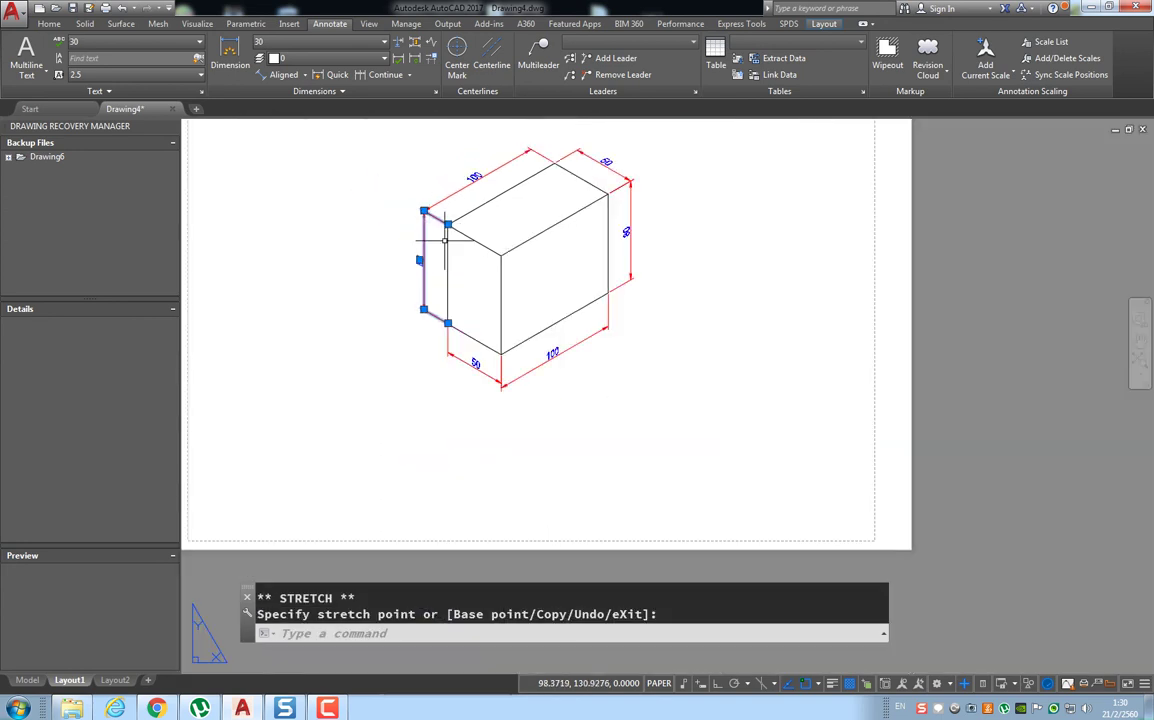
pyautogui.scroll(2, 472, 360)
pyautogui.scroll(2, 472, 360)
pyautogui.click(558, 440)
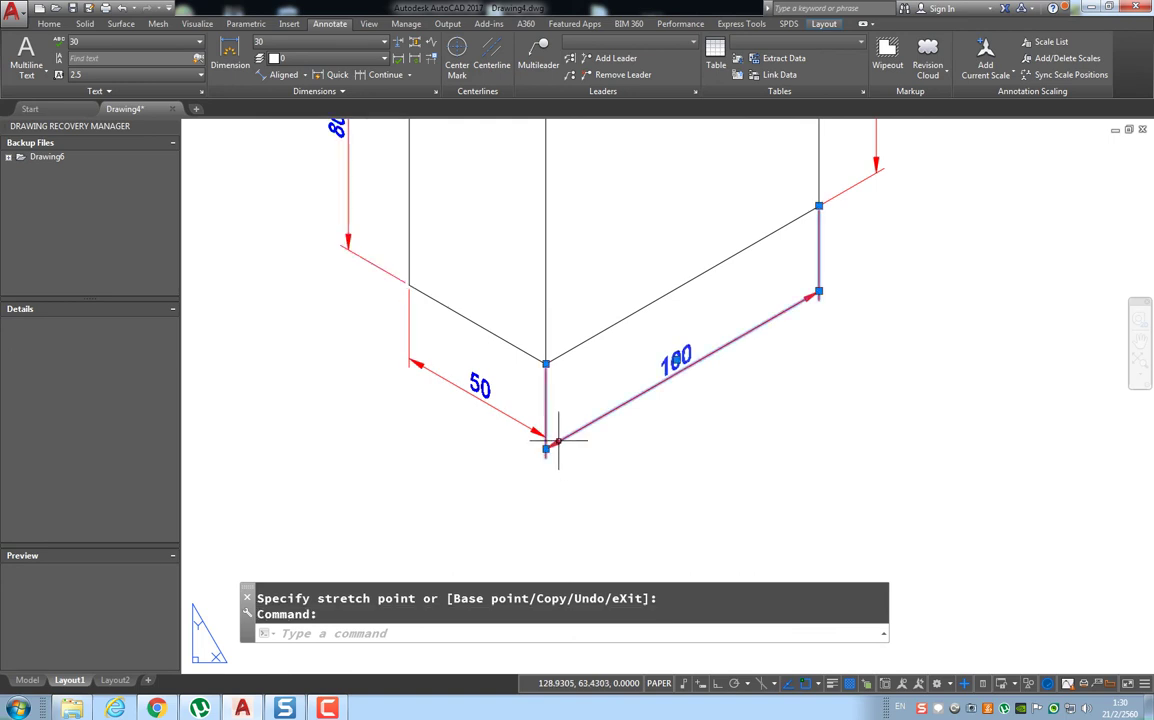
pyautogui.click(546, 449)
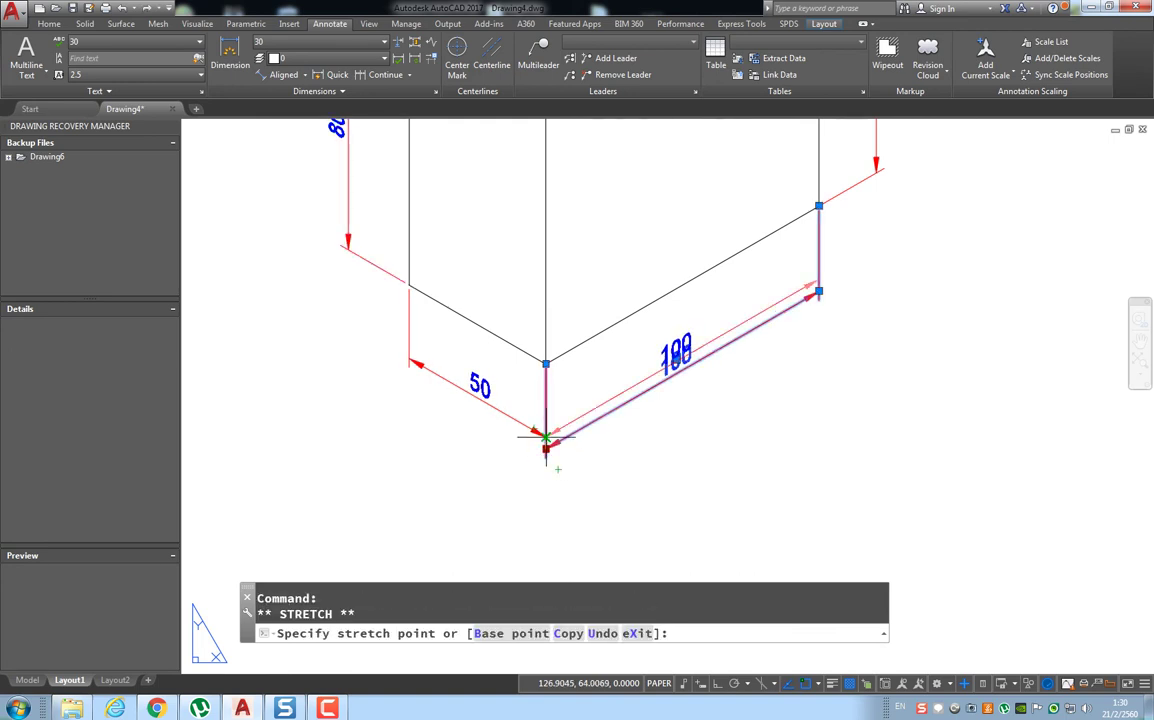
pyautogui.press('Escape')
pyautogui.scroll(-4, 665, 392)
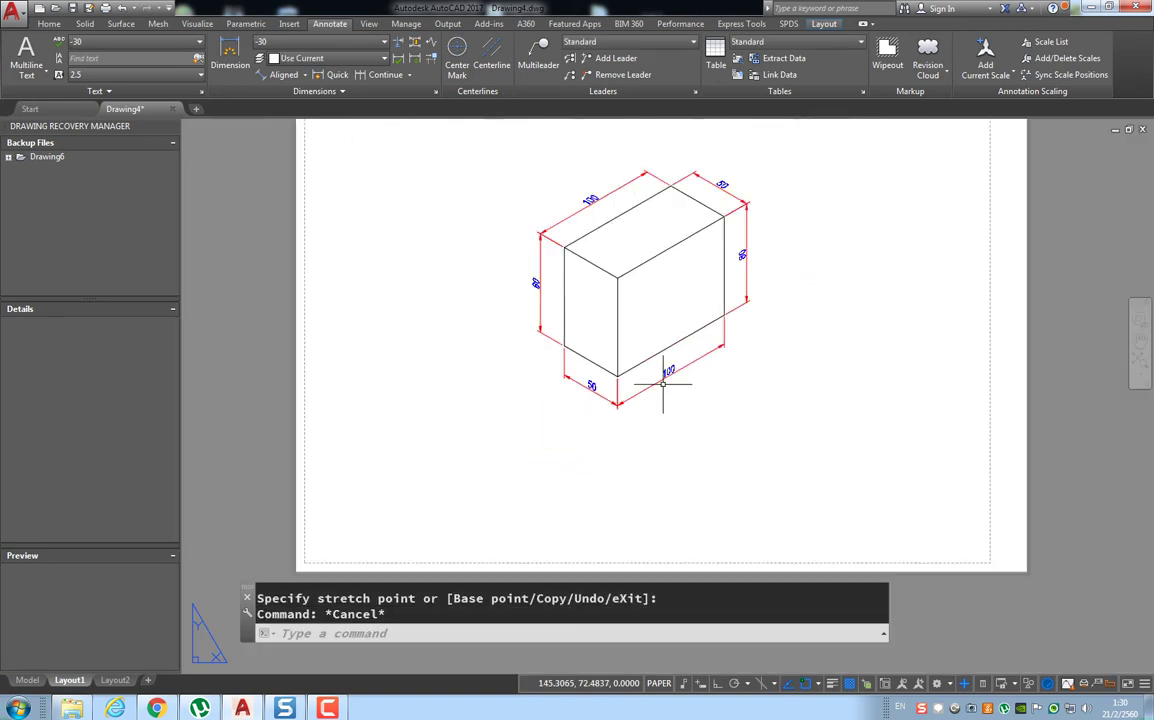
pyautogui.scroll(-2, 662, 367)
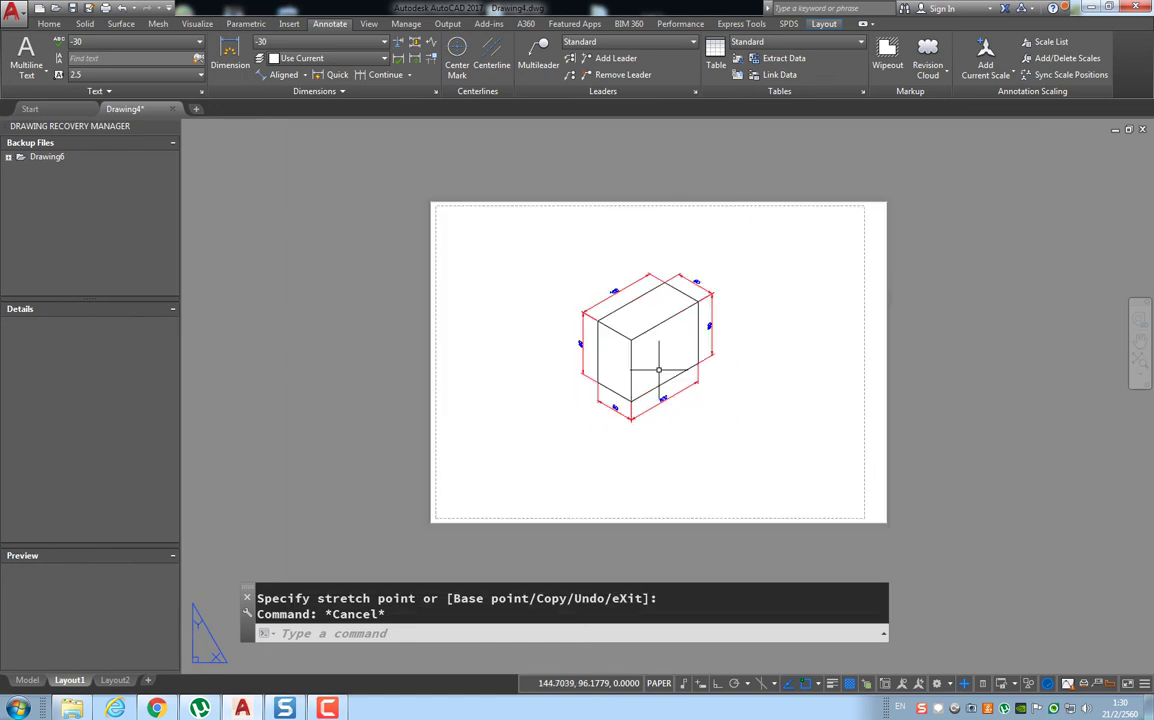
pyautogui.scroll(2, 660, 365)
# - Move the box drawing view up and left on the sheet, keeping its scale at 1:2
pyautogui.click(662, 337)
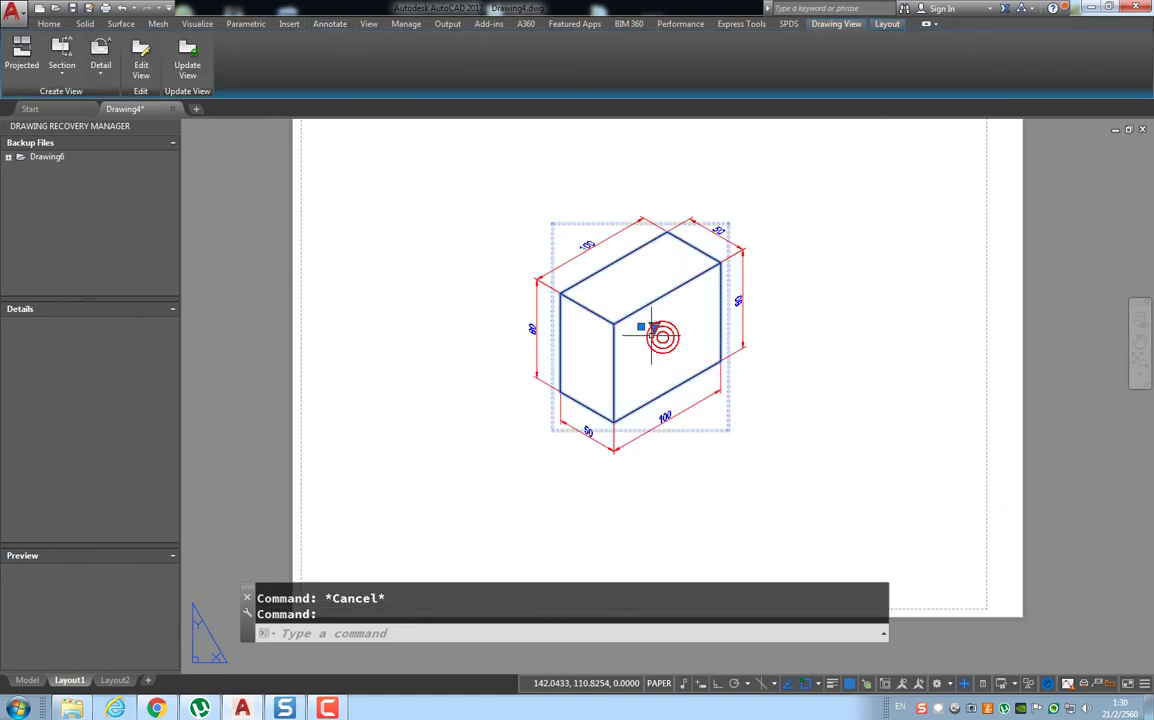
pyautogui.click(641, 326)
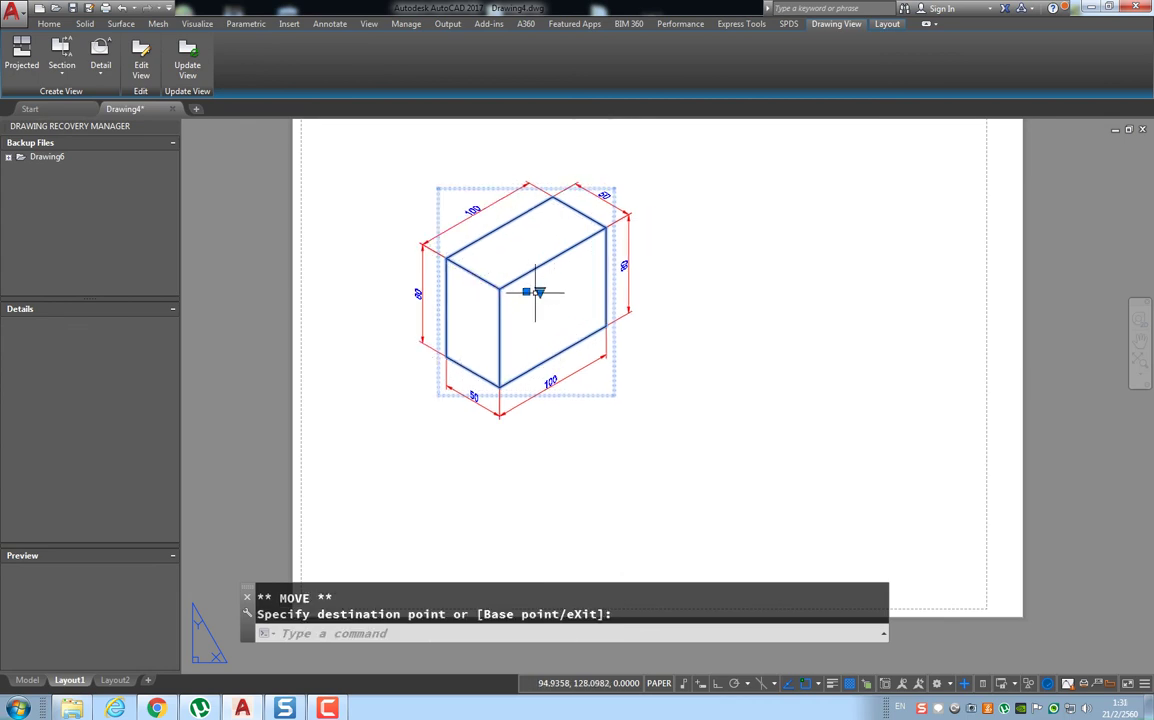
pyautogui.click(540, 291)
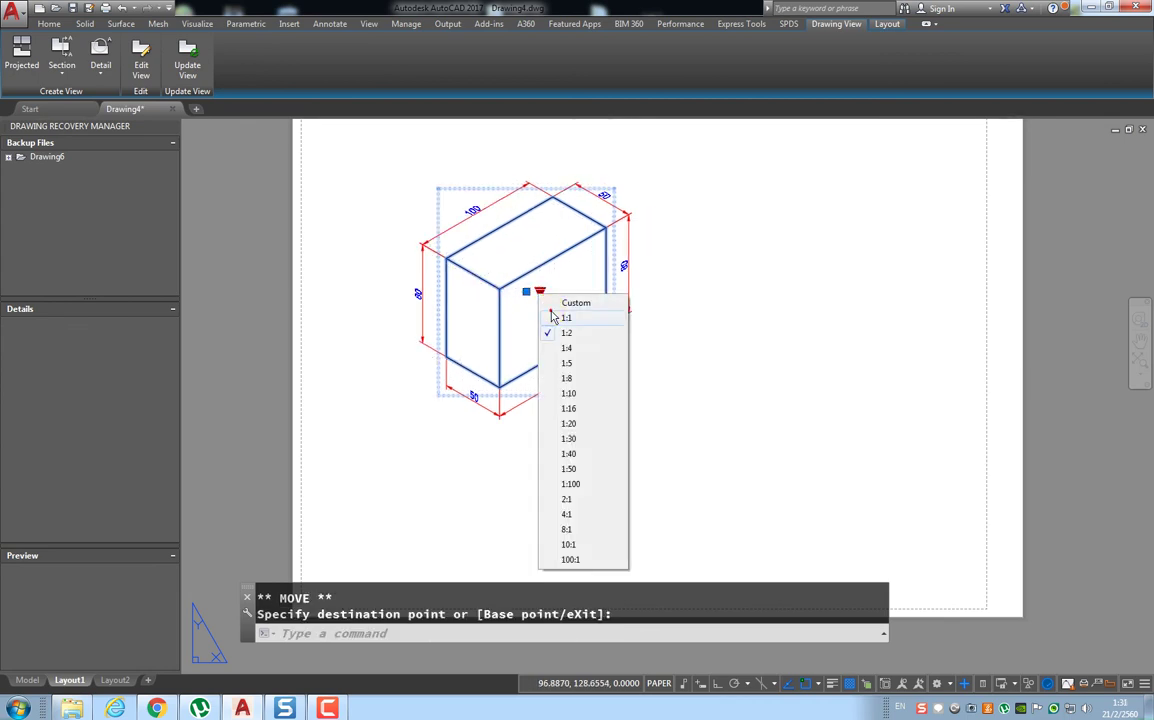
pyautogui.click(565, 317)
pyautogui.click(540, 292)
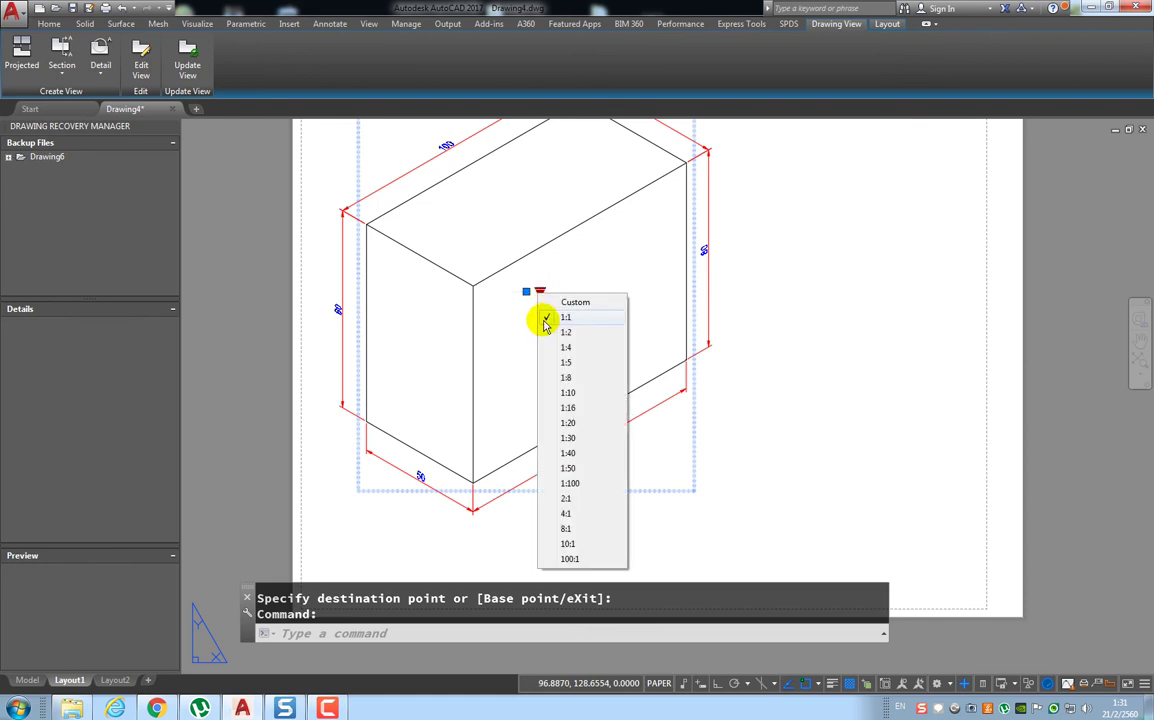
pyautogui.click(565, 332)
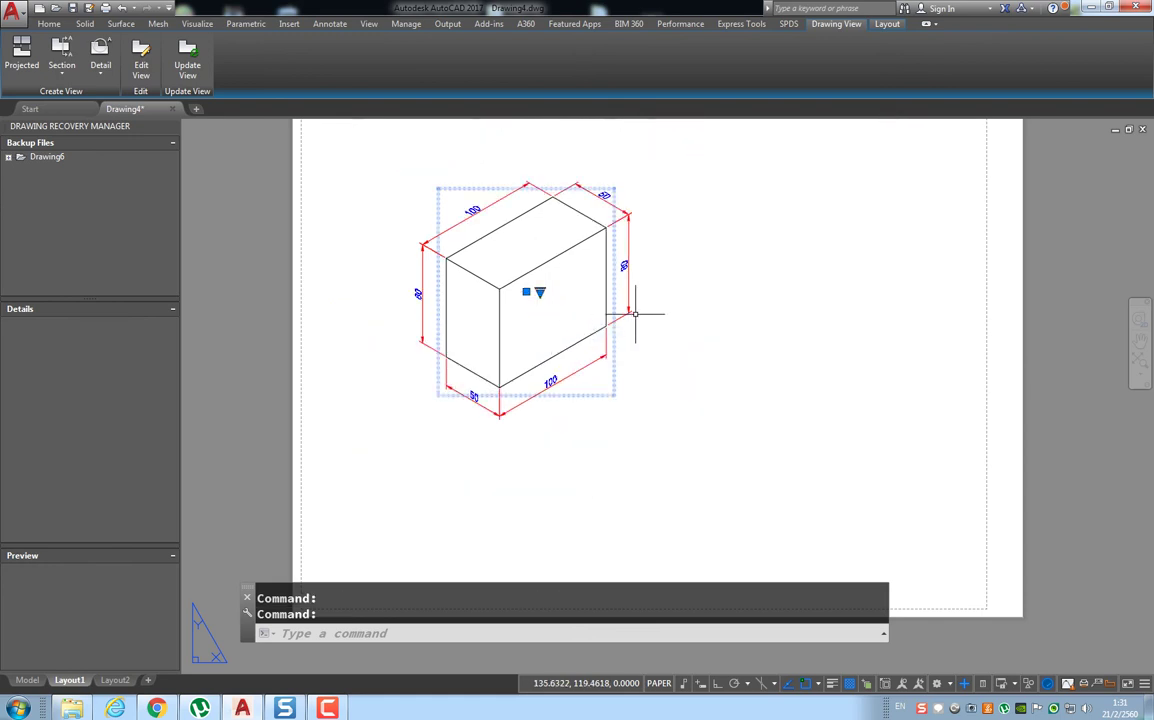
pyautogui.press('Escape')
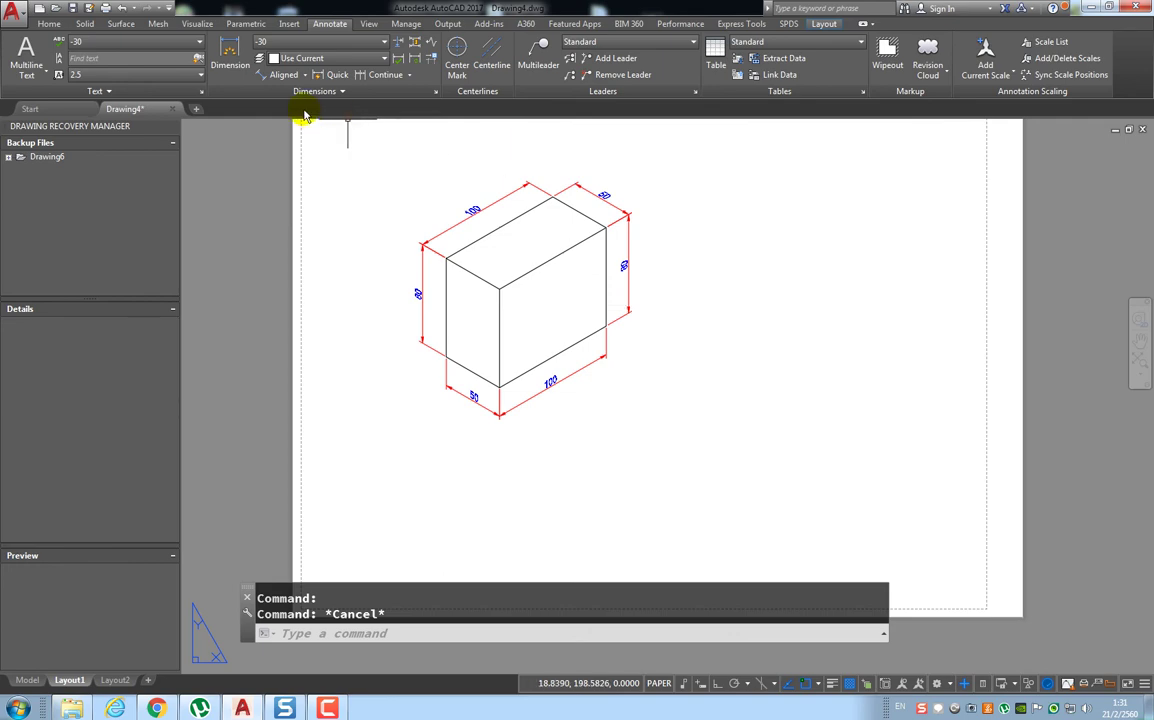
# - In Layout1's plot settings, set the plot style table to monochrome.ctb
pyautogui.click(105, 8)
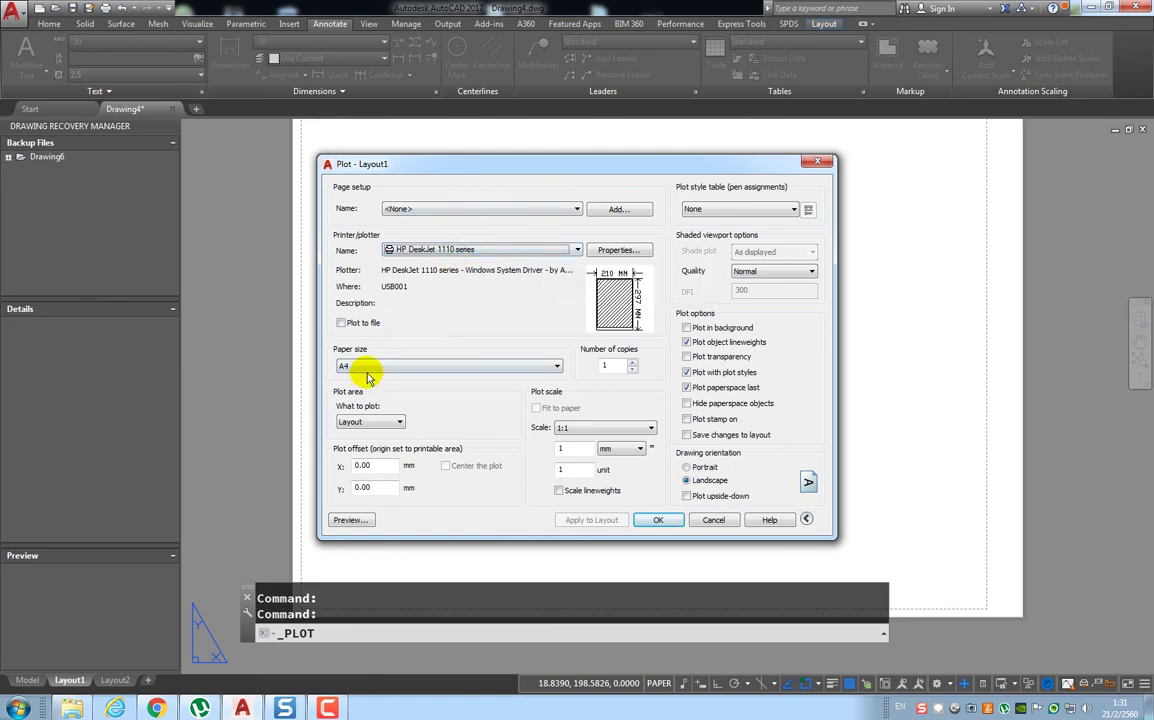
pyautogui.click(765, 210)
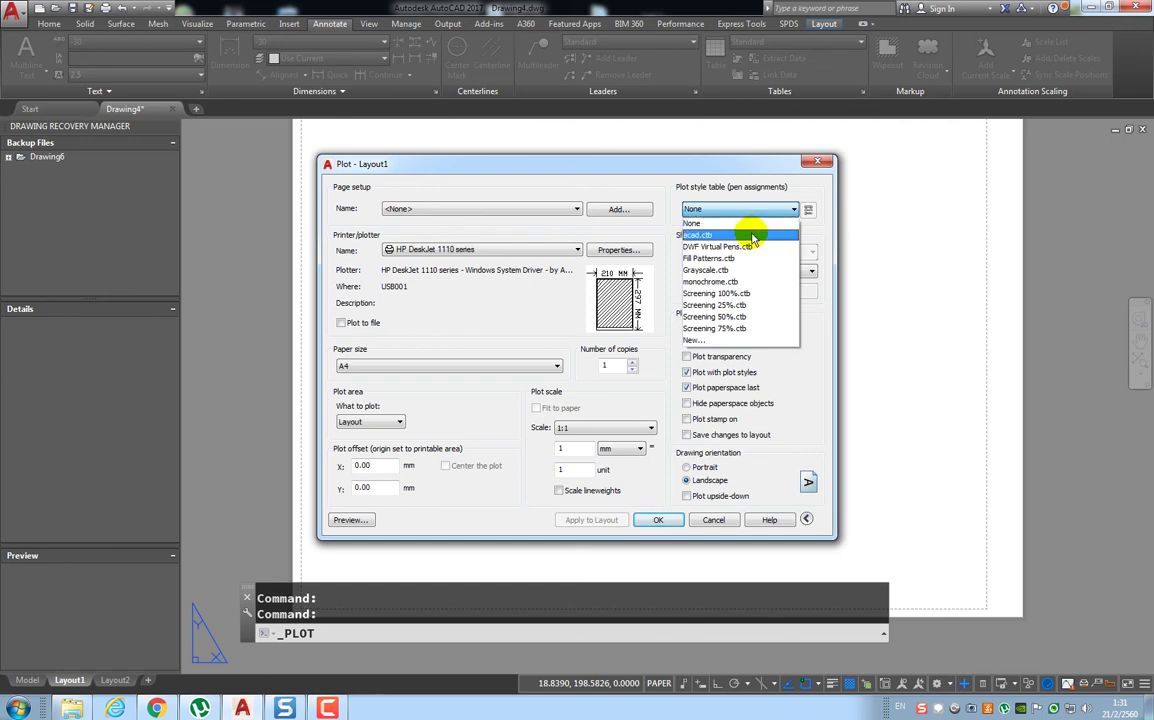
pyautogui.click(746, 285)
# - Edit monochrome.ctb and give a second colour's plot style a 0.3500 mm lineweight
pyautogui.click(806, 212)
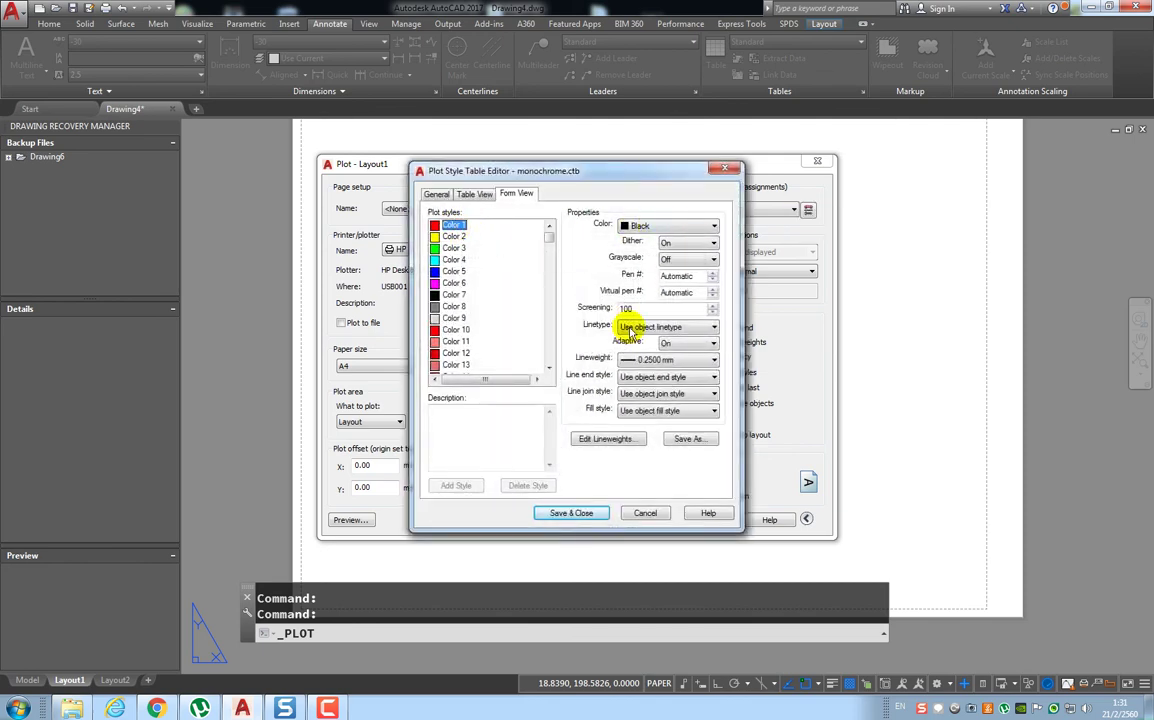
pyautogui.click(660, 360)
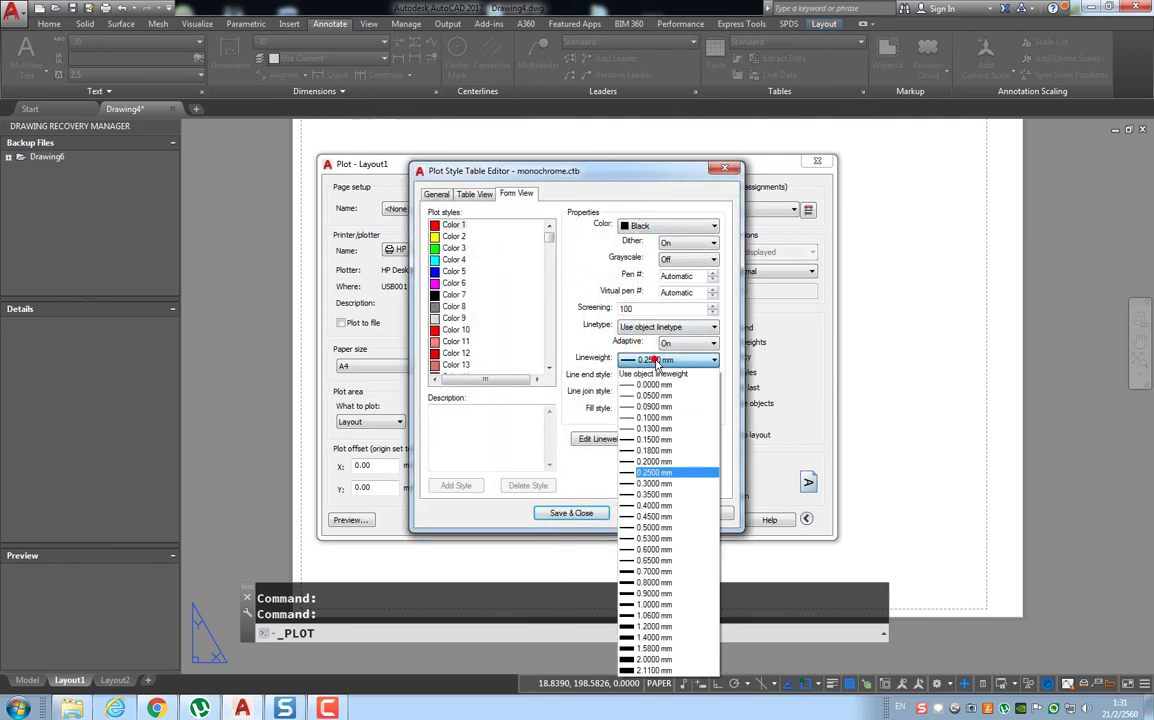
pyautogui.click(650, 472)
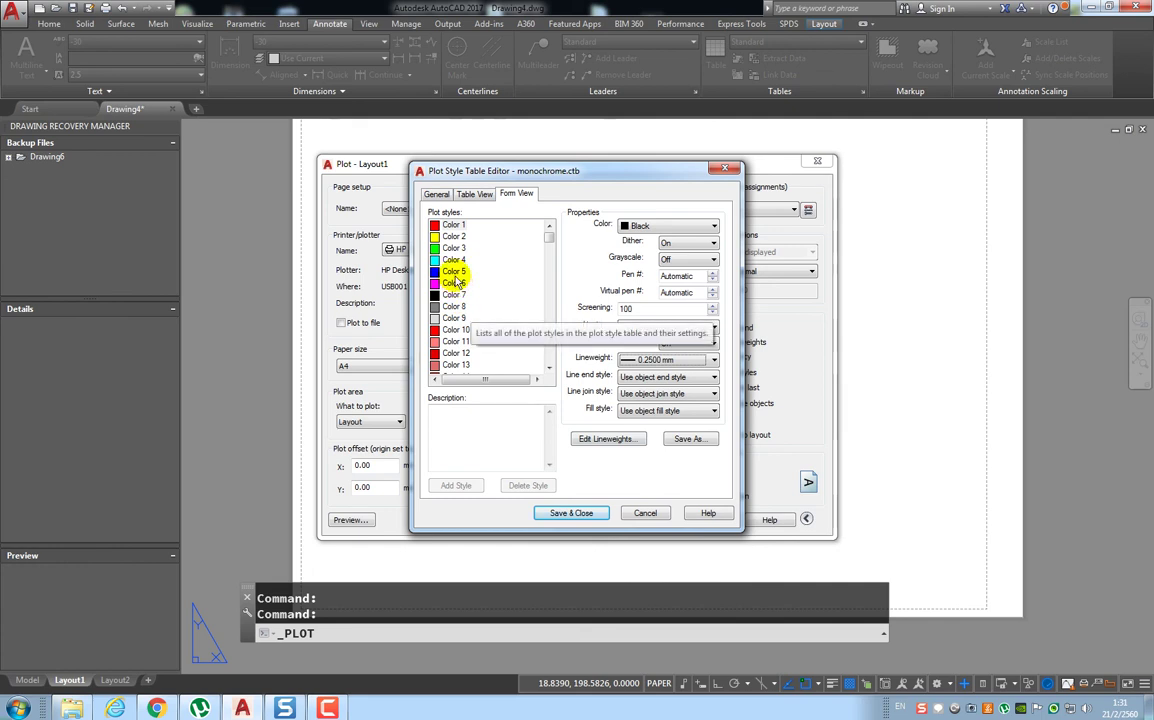
pyautogui.click(455, 278)
pyautogui.click(658, 359)
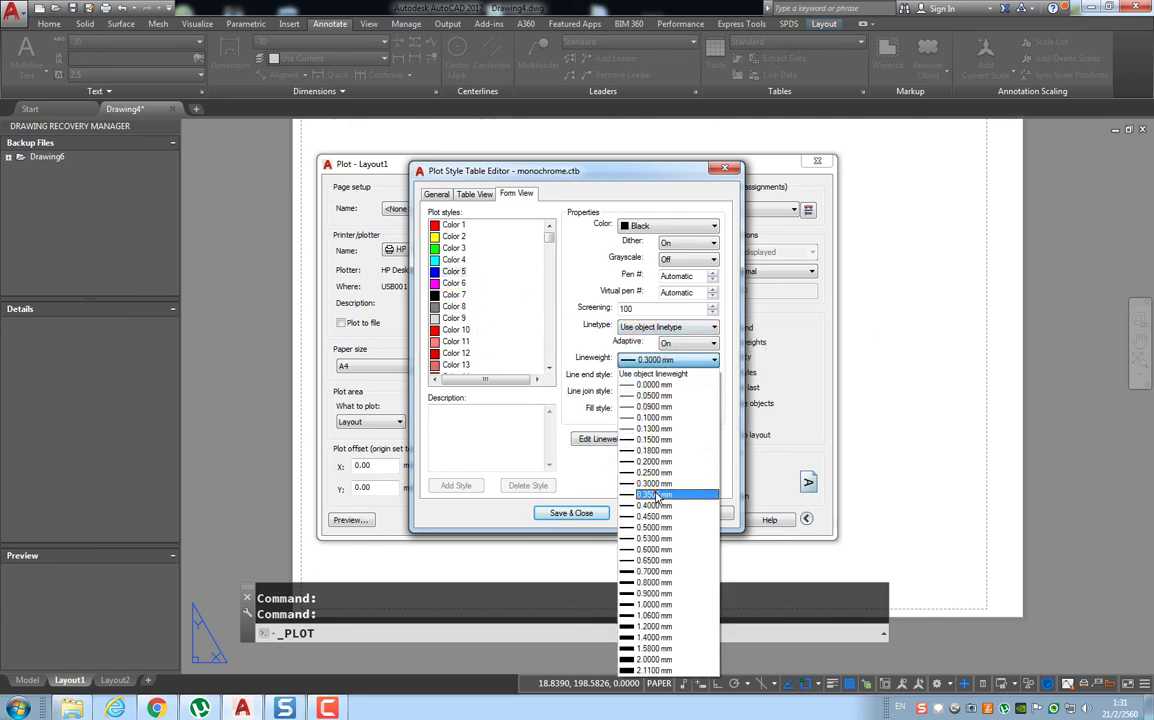
pyautogui.click(655, 496)
# - Set Color 7's lineweight to 0.5000 mm and save the plot style table
pyautogui.click(453, 297)
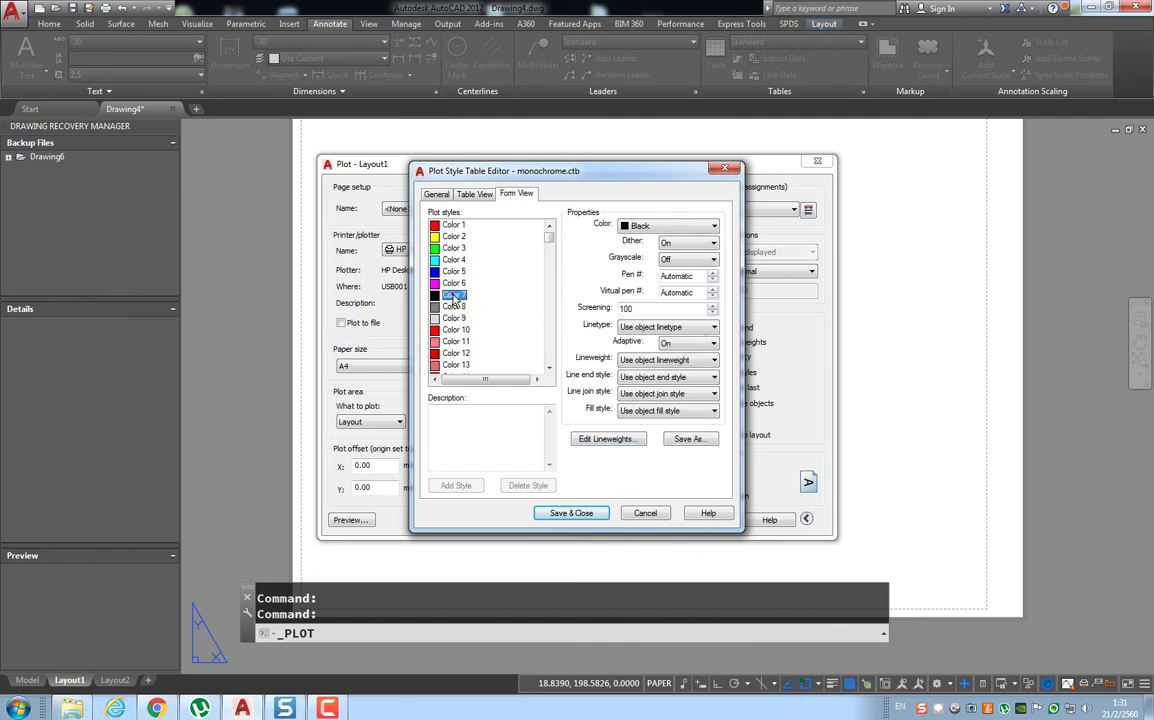
pyautogui.click(661, 362)
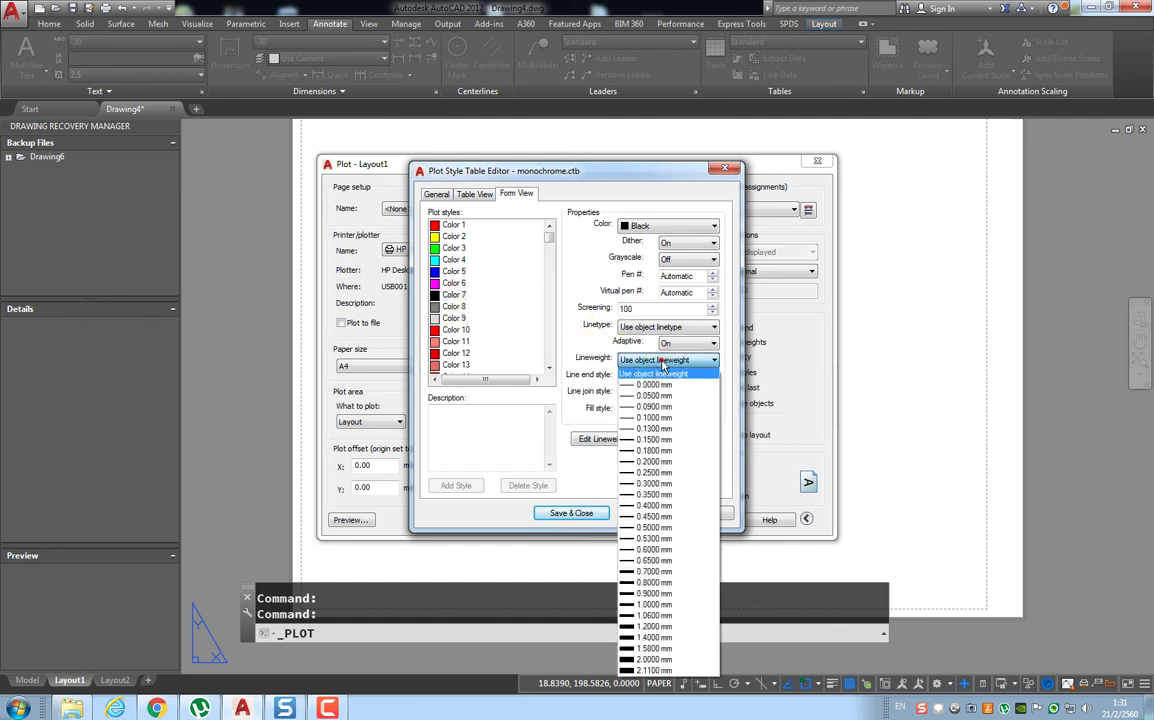
pyautogui.click(667, 527)
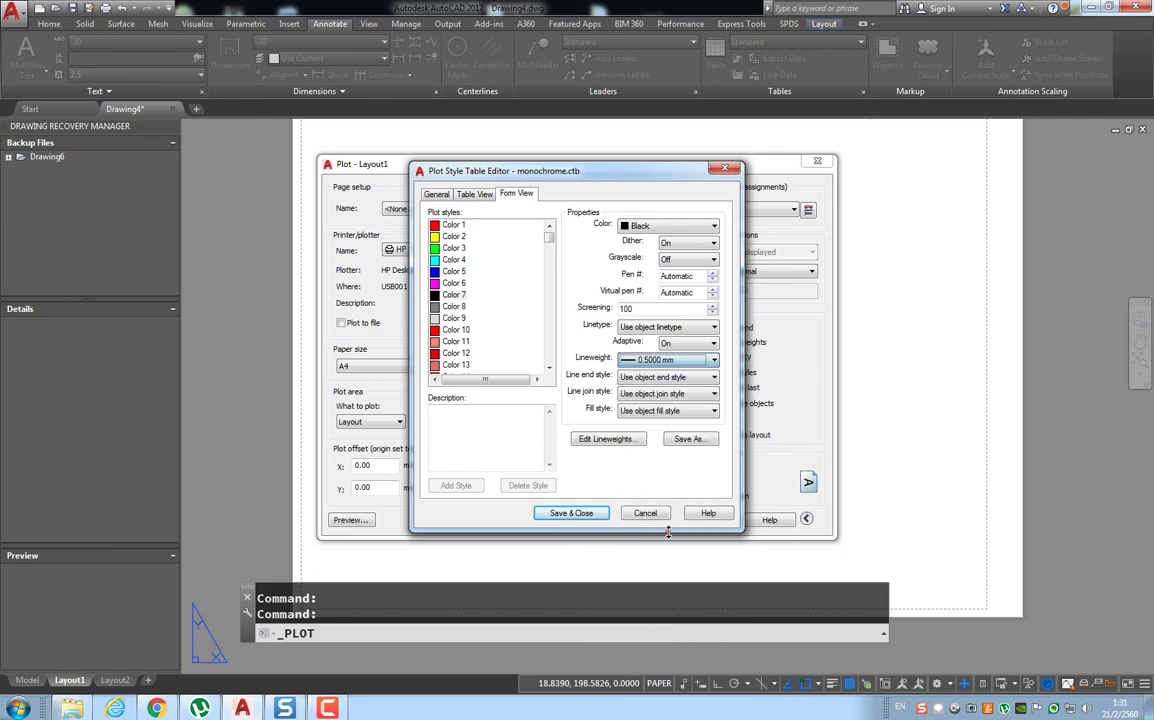
pyautogui.click(594, 515)
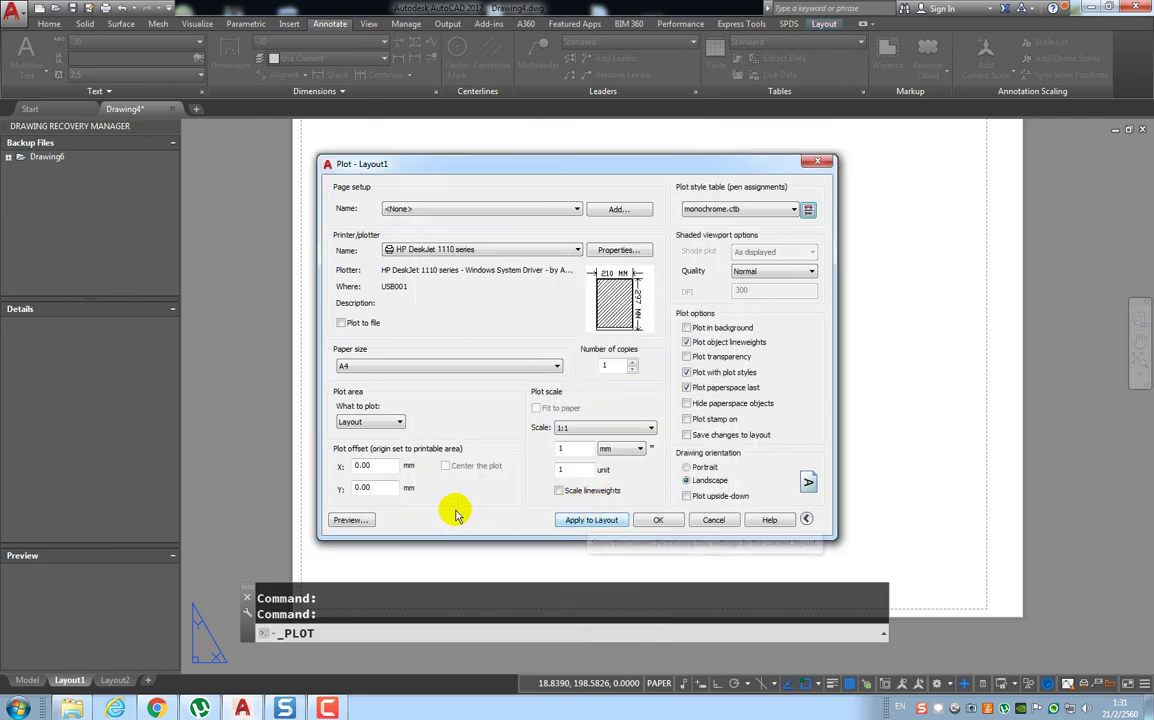
# - Preview the Layout1 plot, zooming in on the thick black box and its 100, 50, 80 dimensions
pyautogui.click(340, 521)
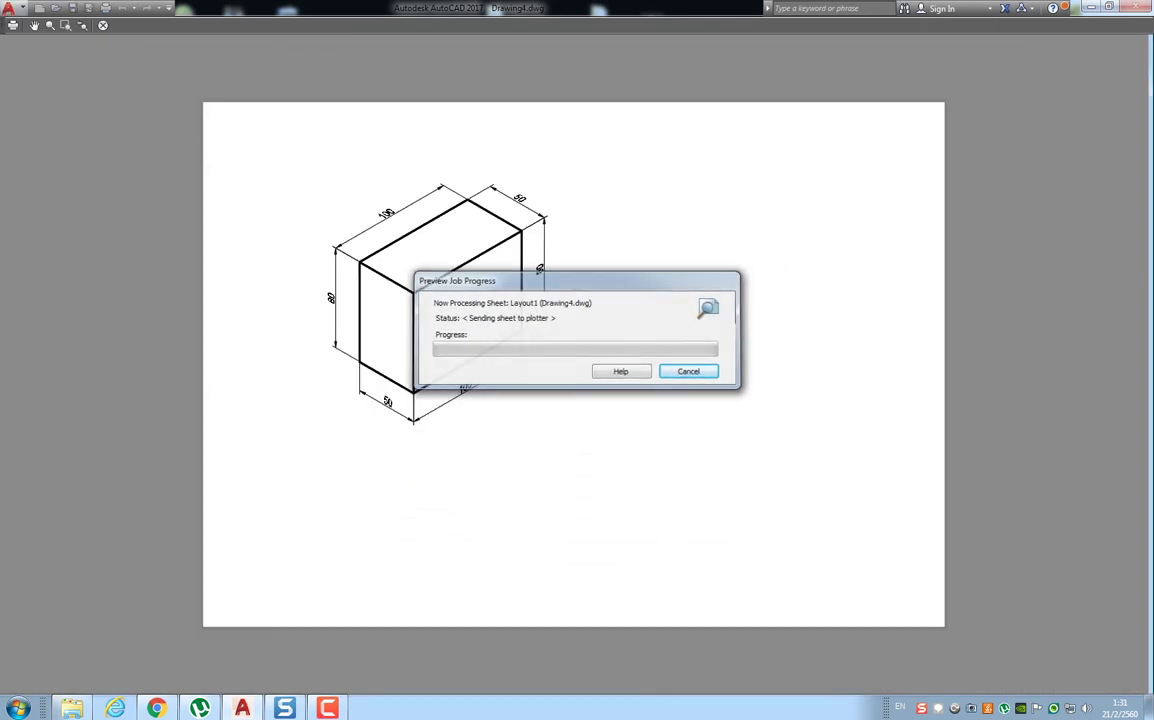
pyautogui.scroll(2, 381, 297)
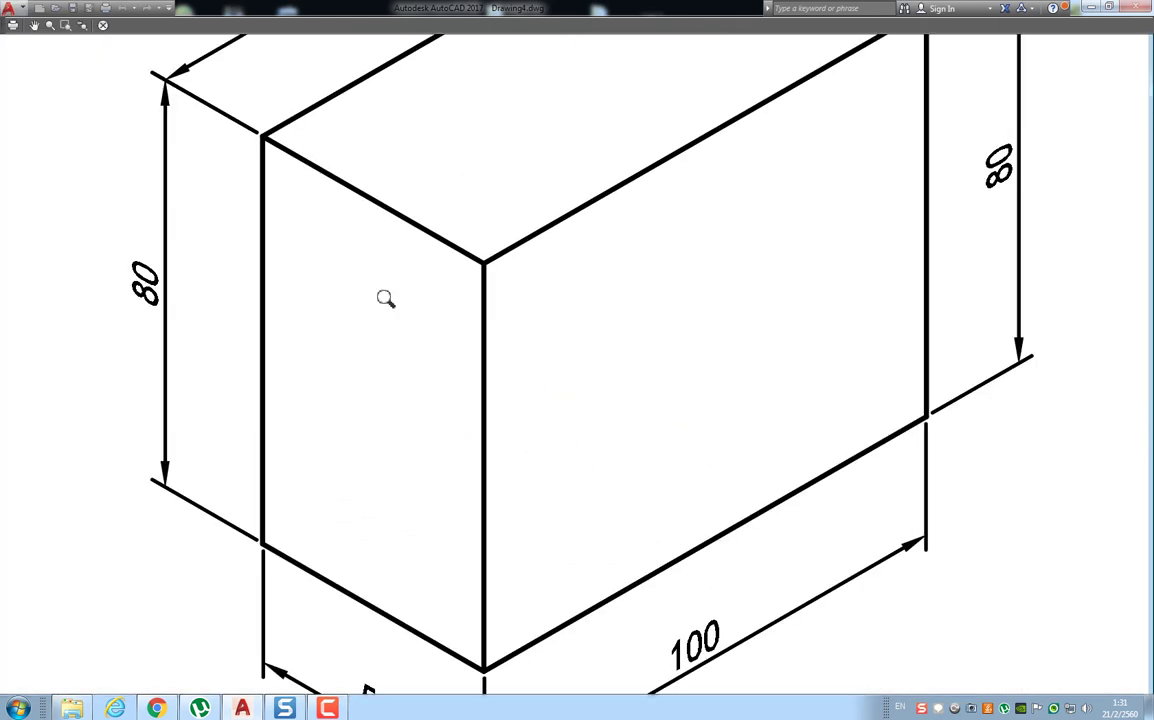
pyautogui.scroll(-2, 391, 299)
pyautogui.scroll(2, 713, 439)
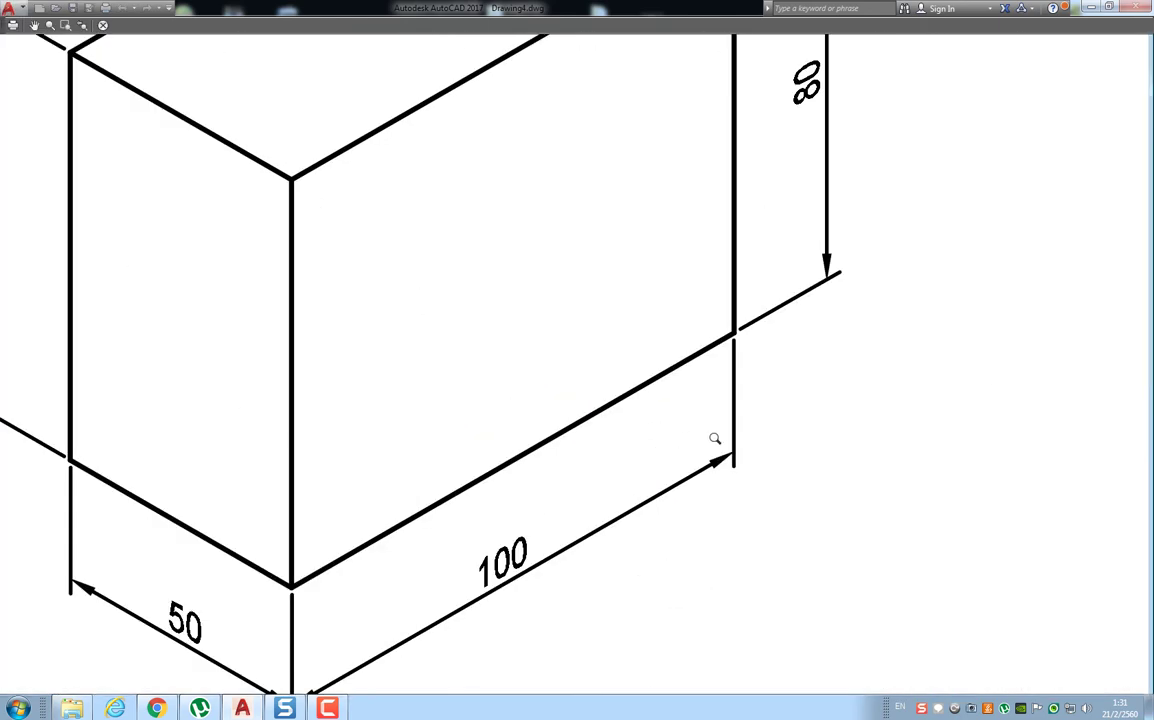
pyautogui.rightClick(701, 405)
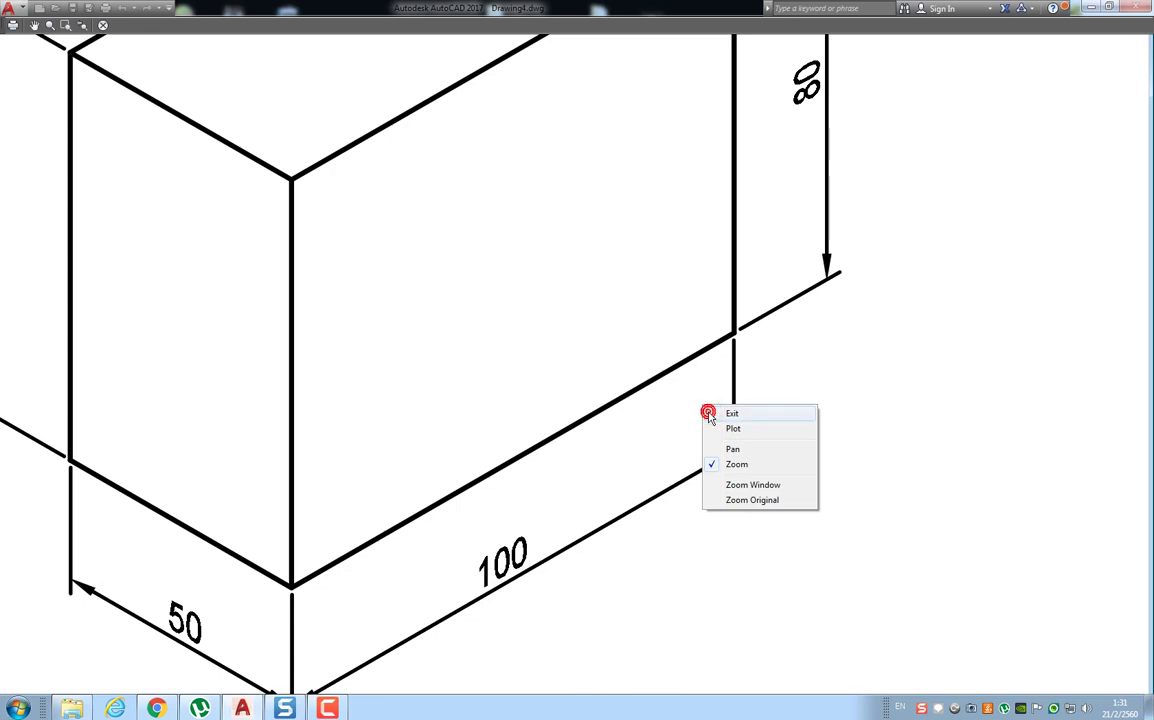